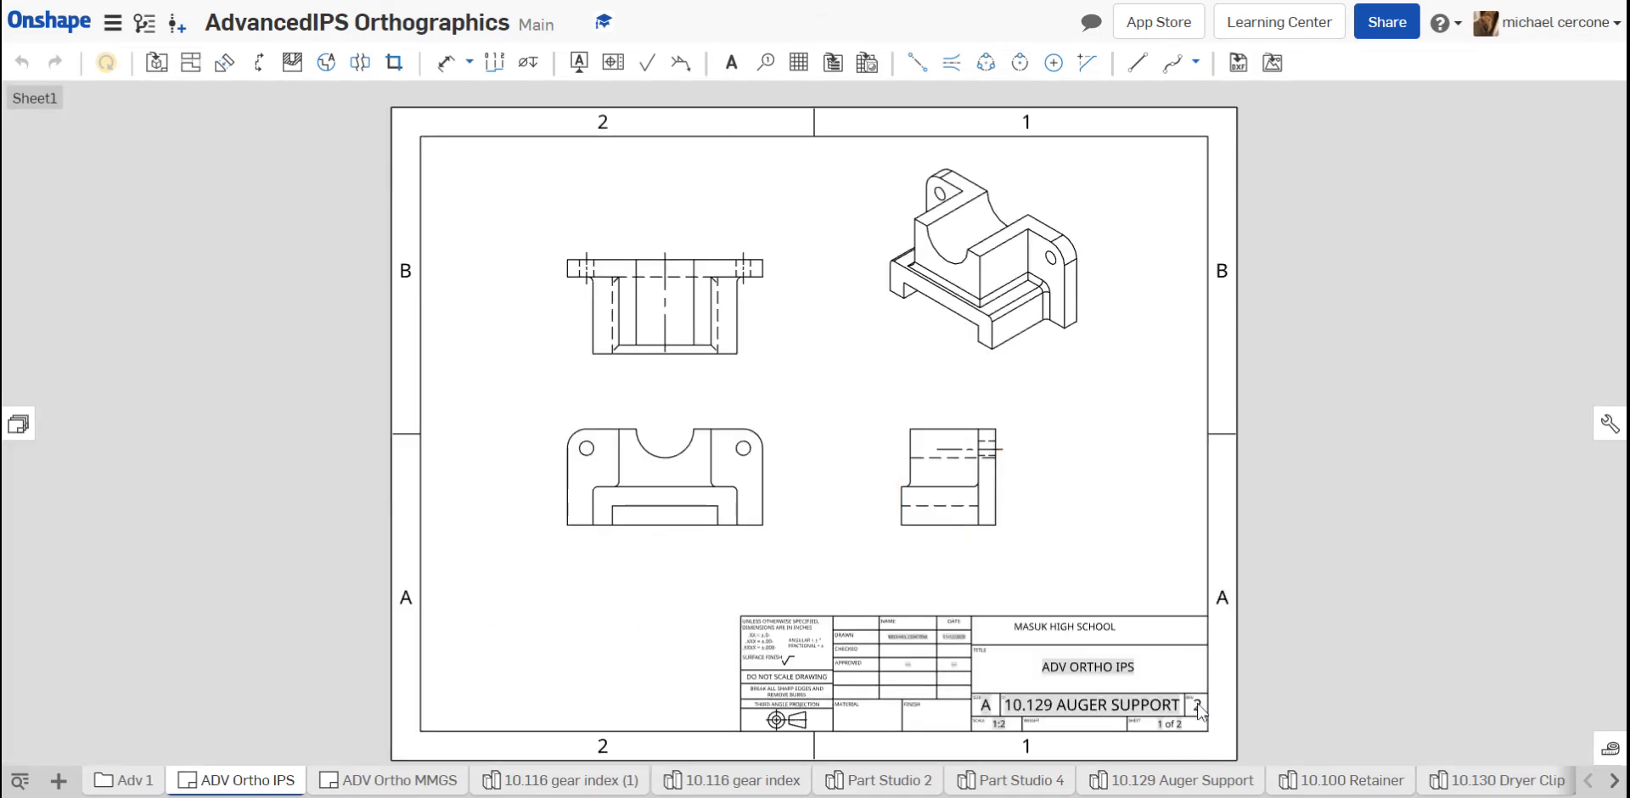
Step: Examine the revision number in Sheet1's title block and open its note for editing
scroll(1198, 709, up, 10)
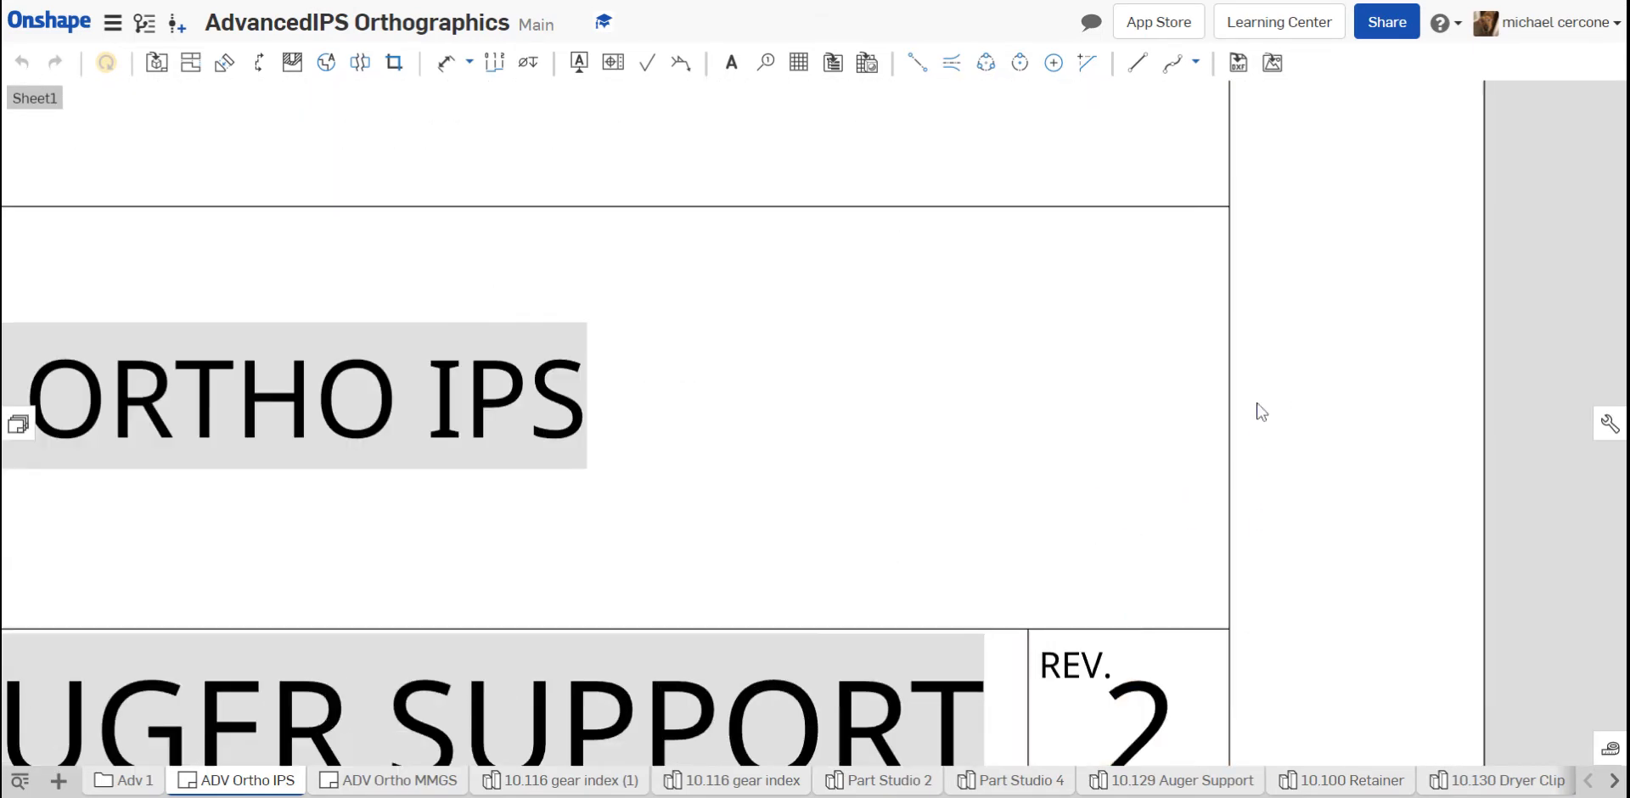
middle_drag(1258, 515, 1256, 373)
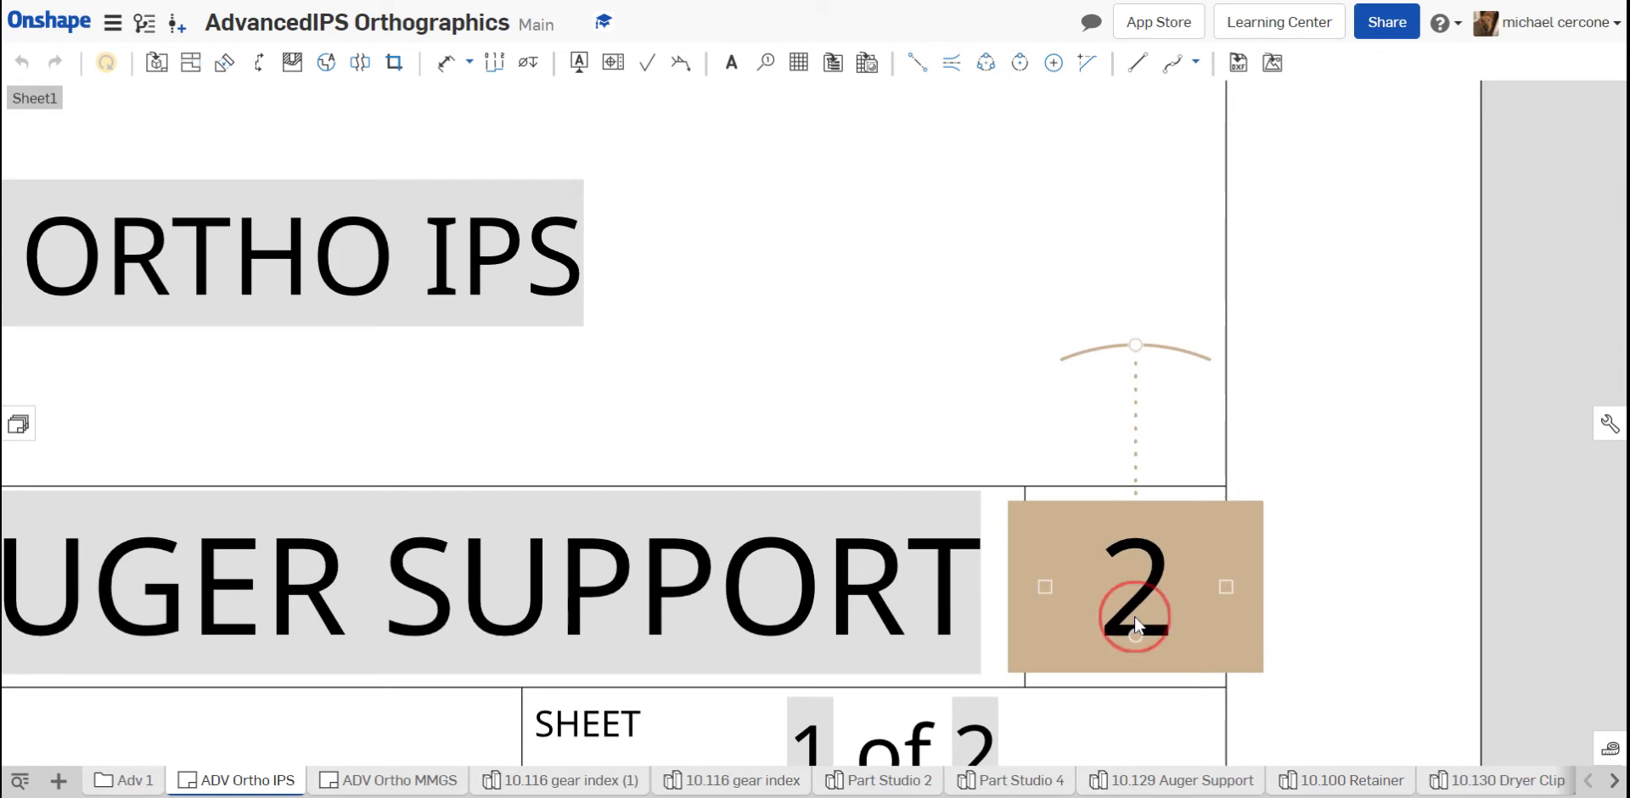
double_click(1134, 616)
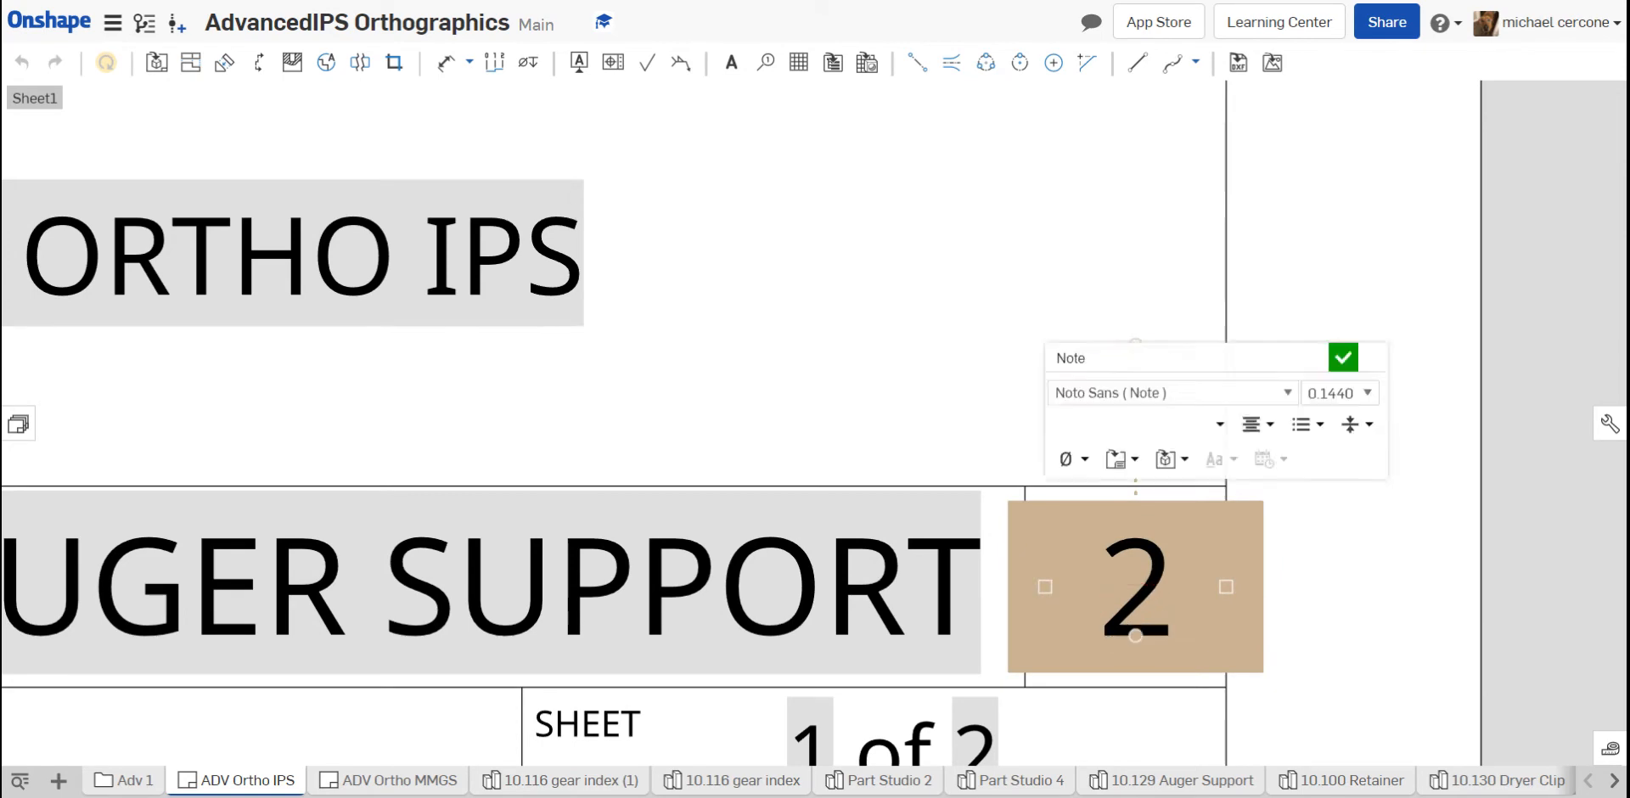
scroll(1059, 582, down, 10)
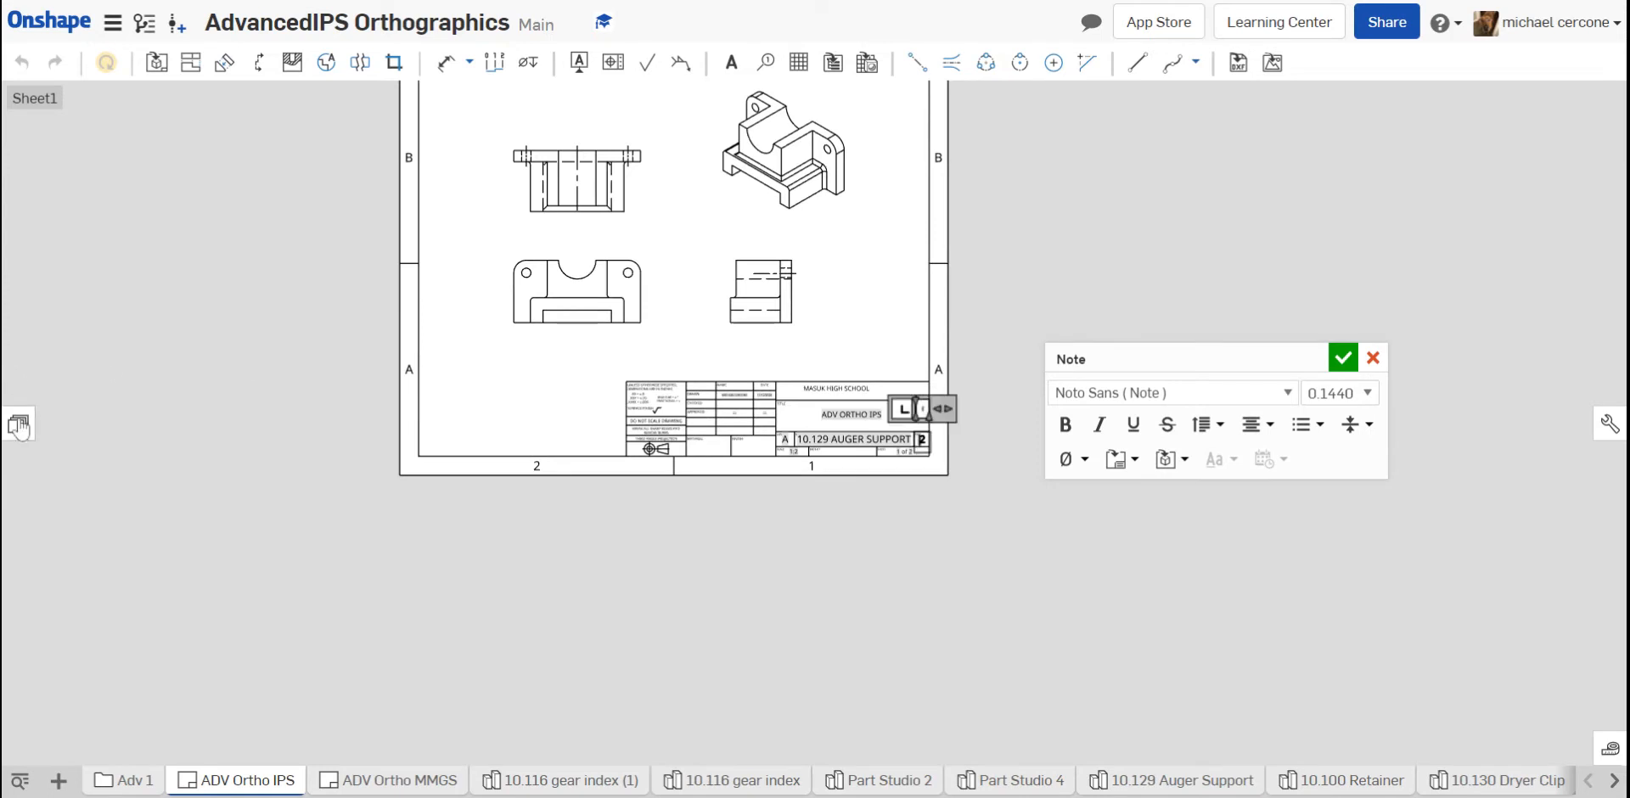
Step: Switch to Sheet2 and examine the revision field in its title block and the dryer clip views
click(19, 427)
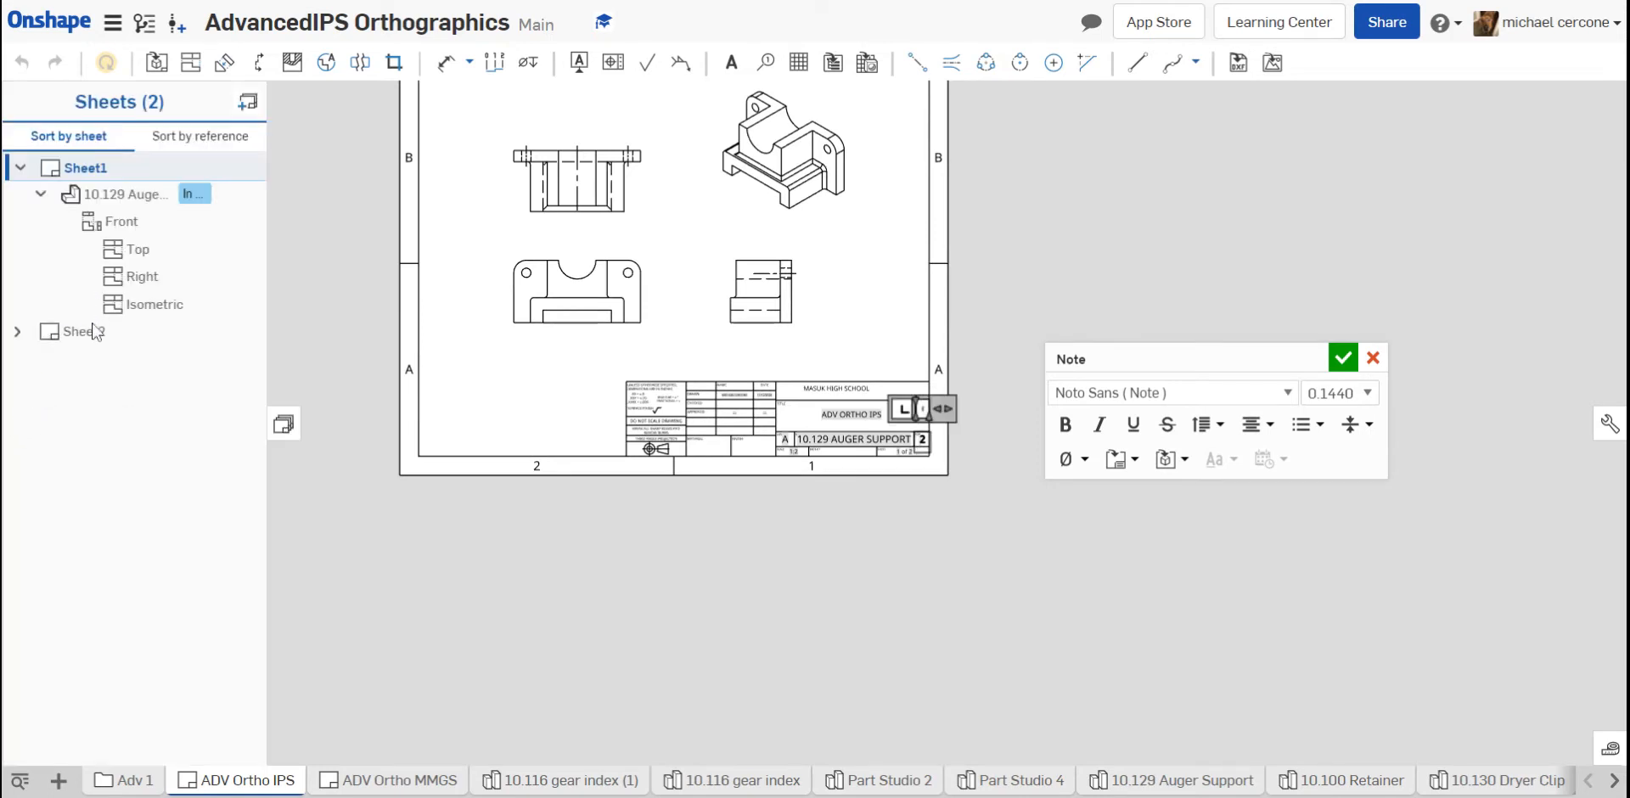
click(85, 332)
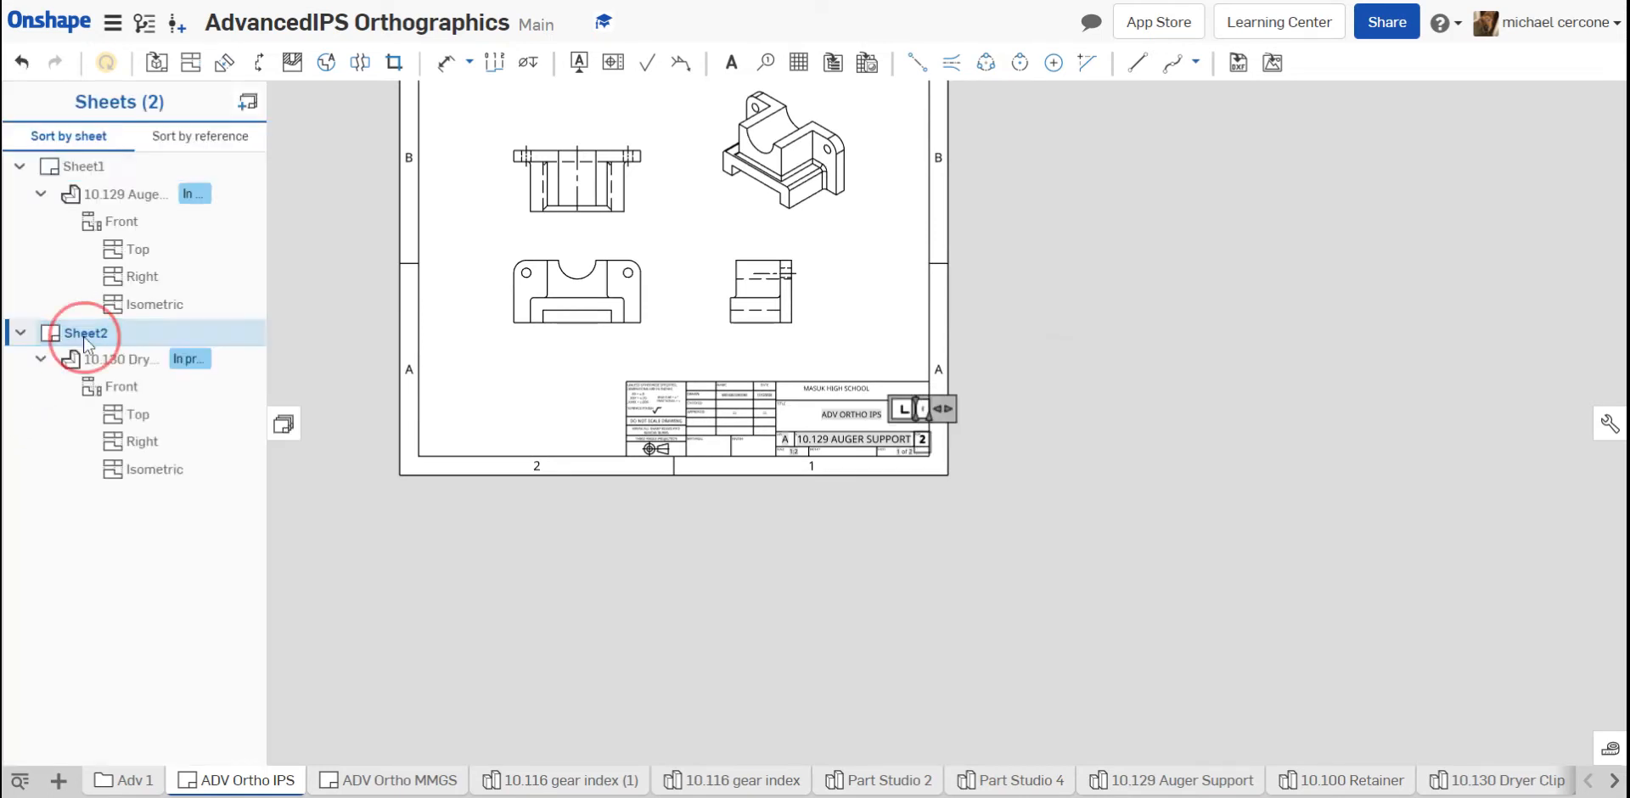
click(1255, 523)
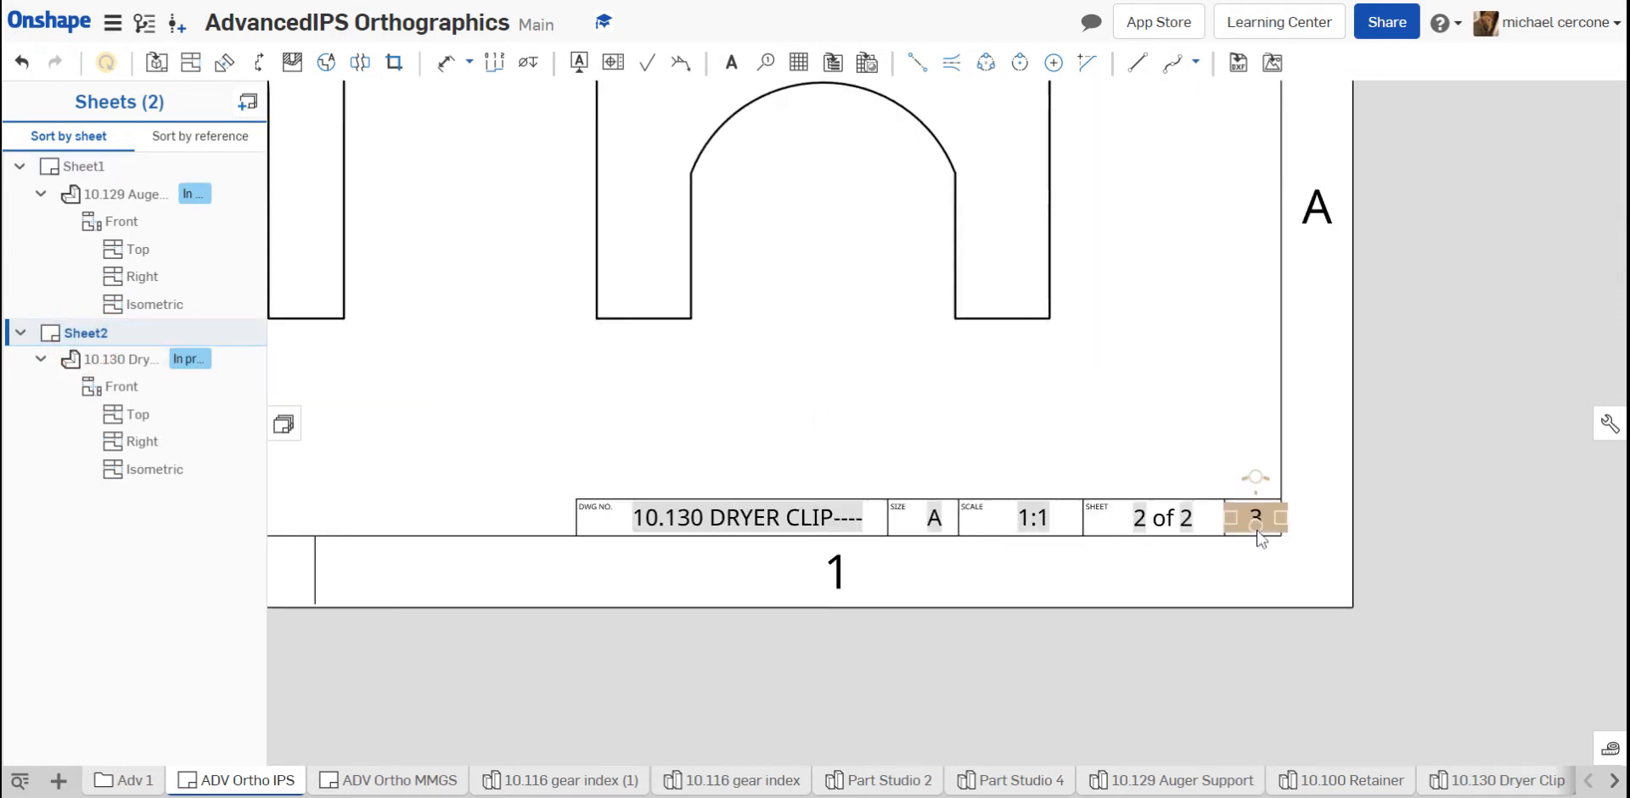
scroll(1256, 526, up, 5)
scroll(1256, 527, down, 5)
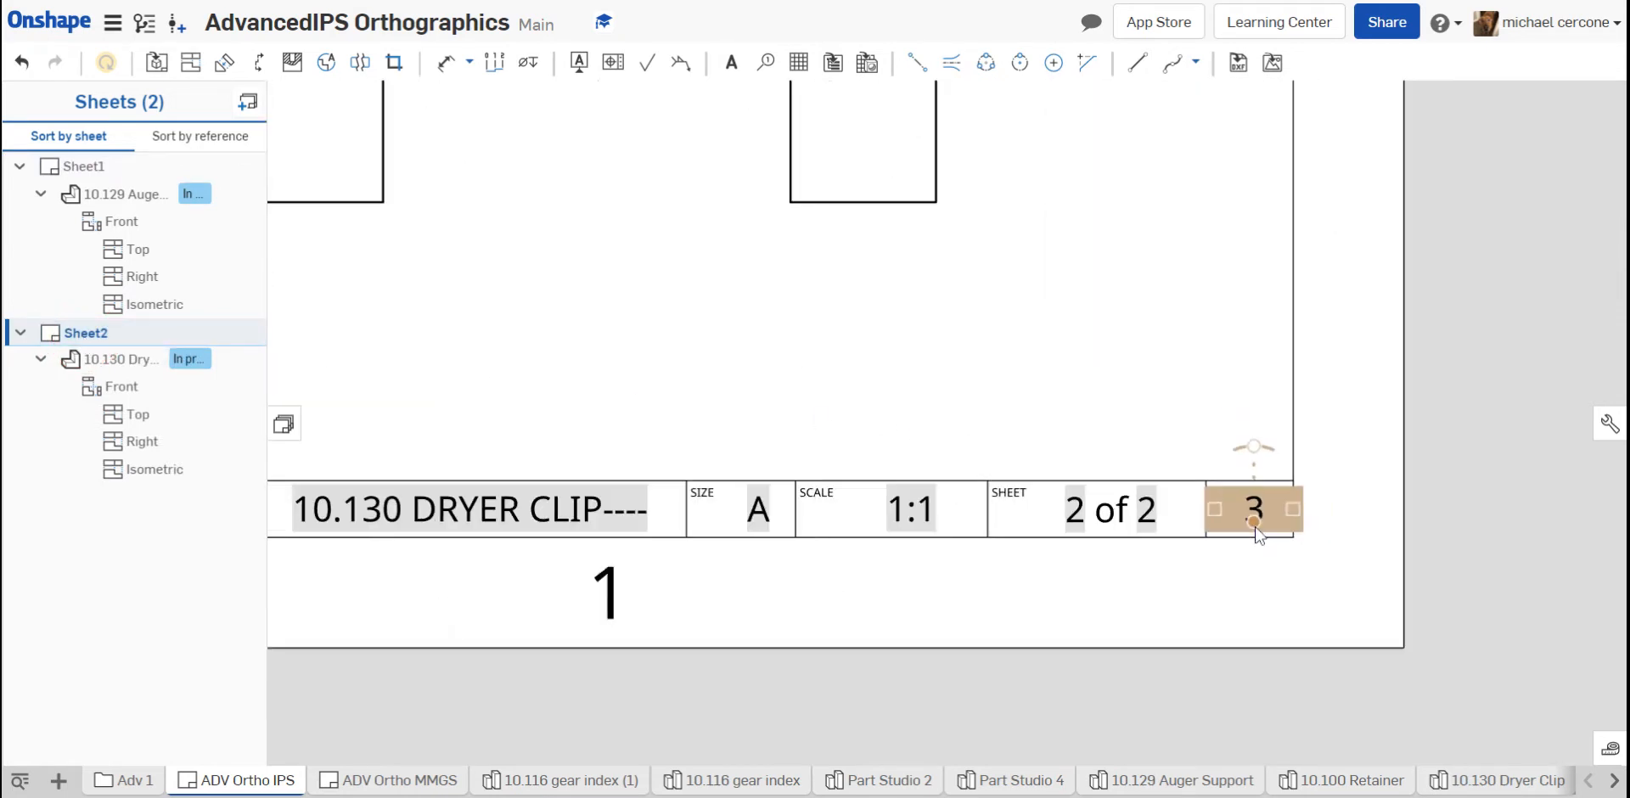
click(811, 318)
scroll(844, 339, up, 2)
middle_drag(999, 408, 1015, 408)
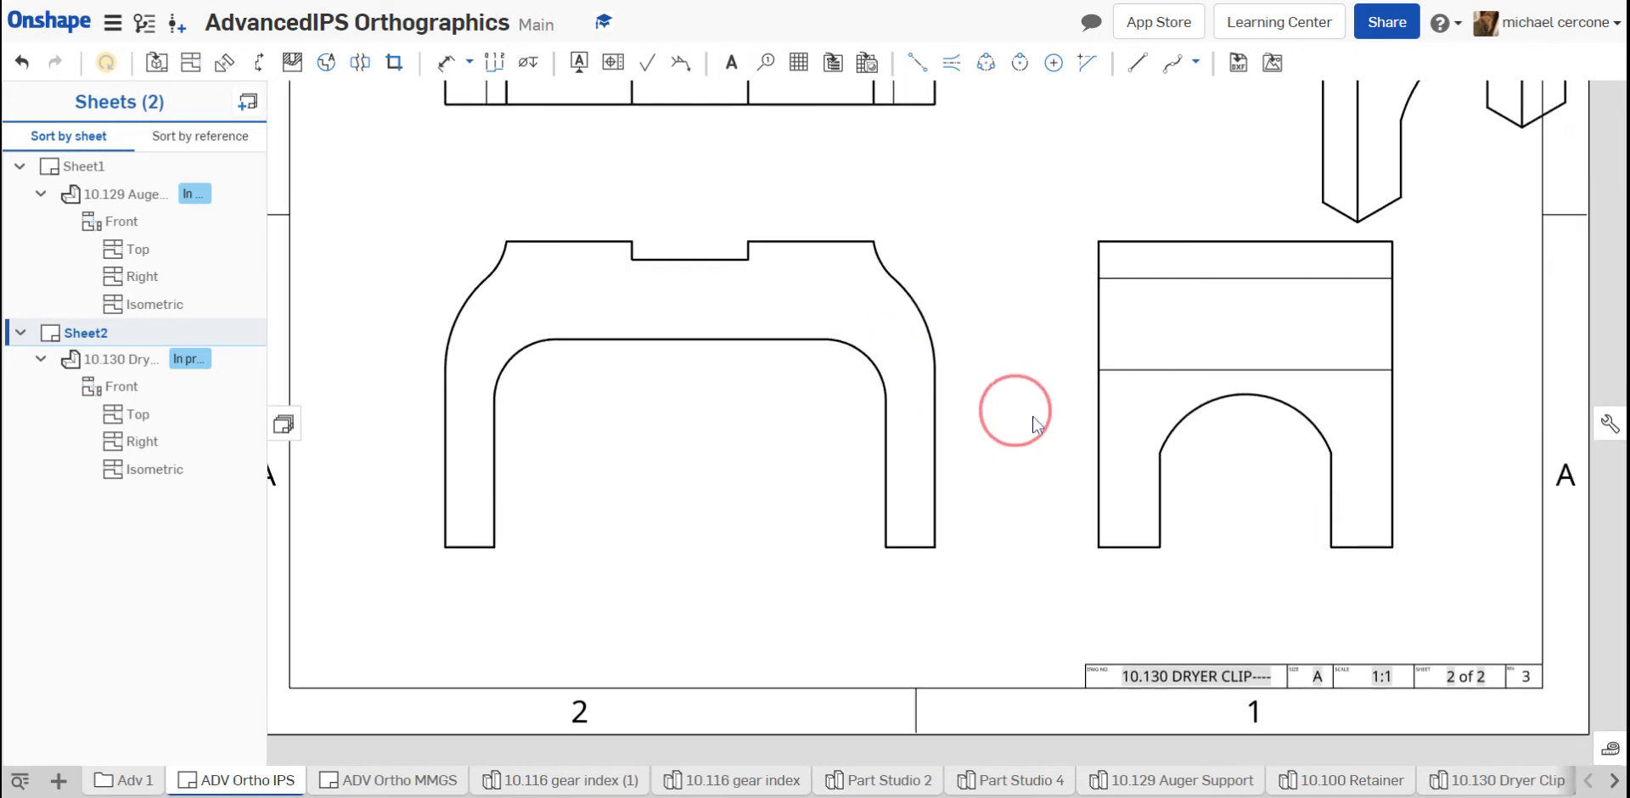
middle_drag(1342, 379, 1113, 426)
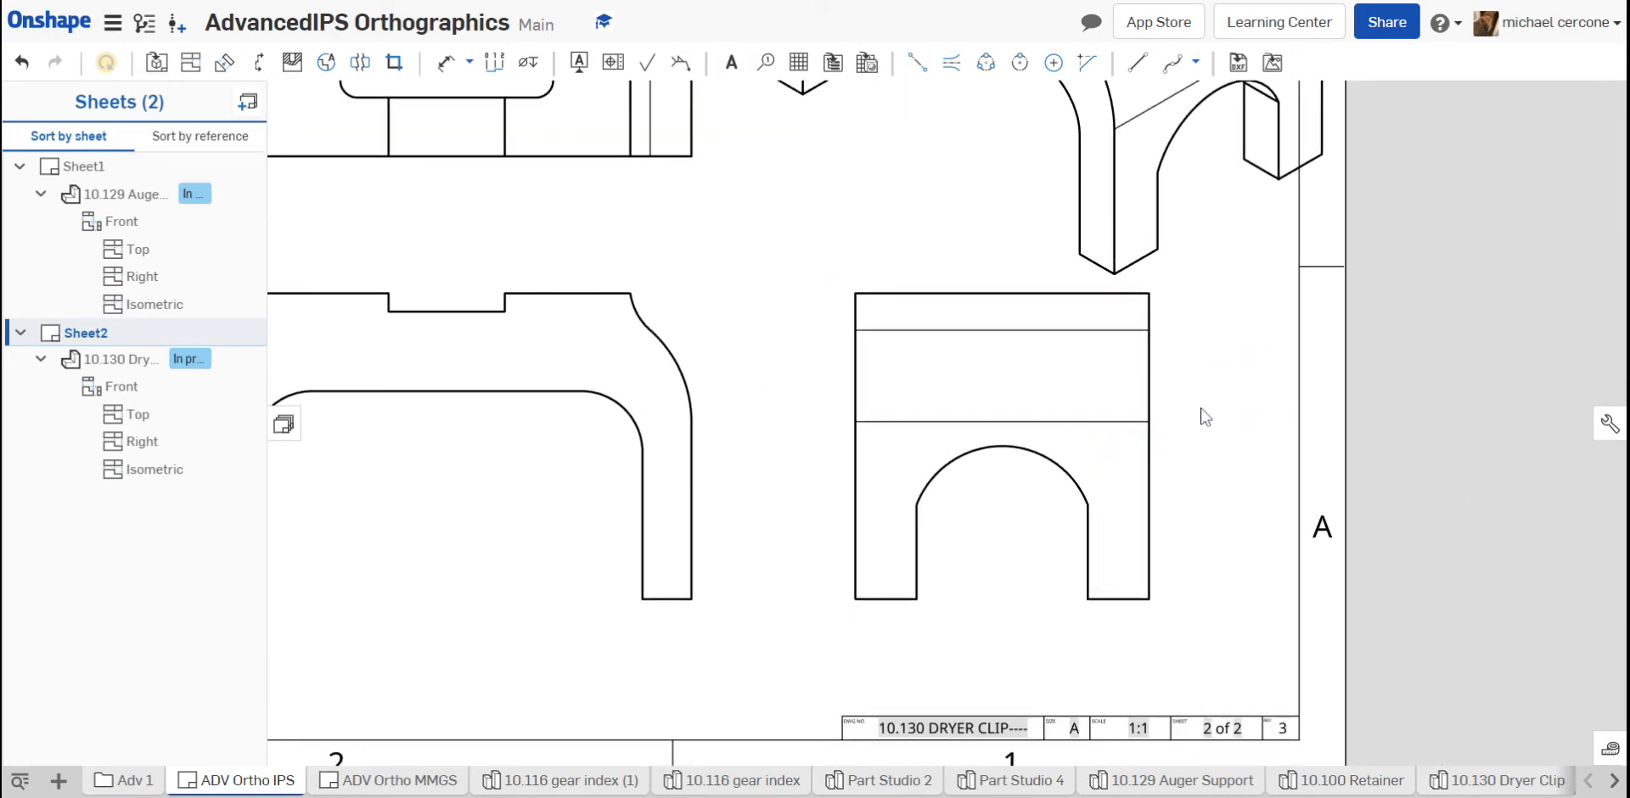
Step: Review the drawing's primary units and precision, and the text height and arrowhead size for dimensions
click(1606, 428)
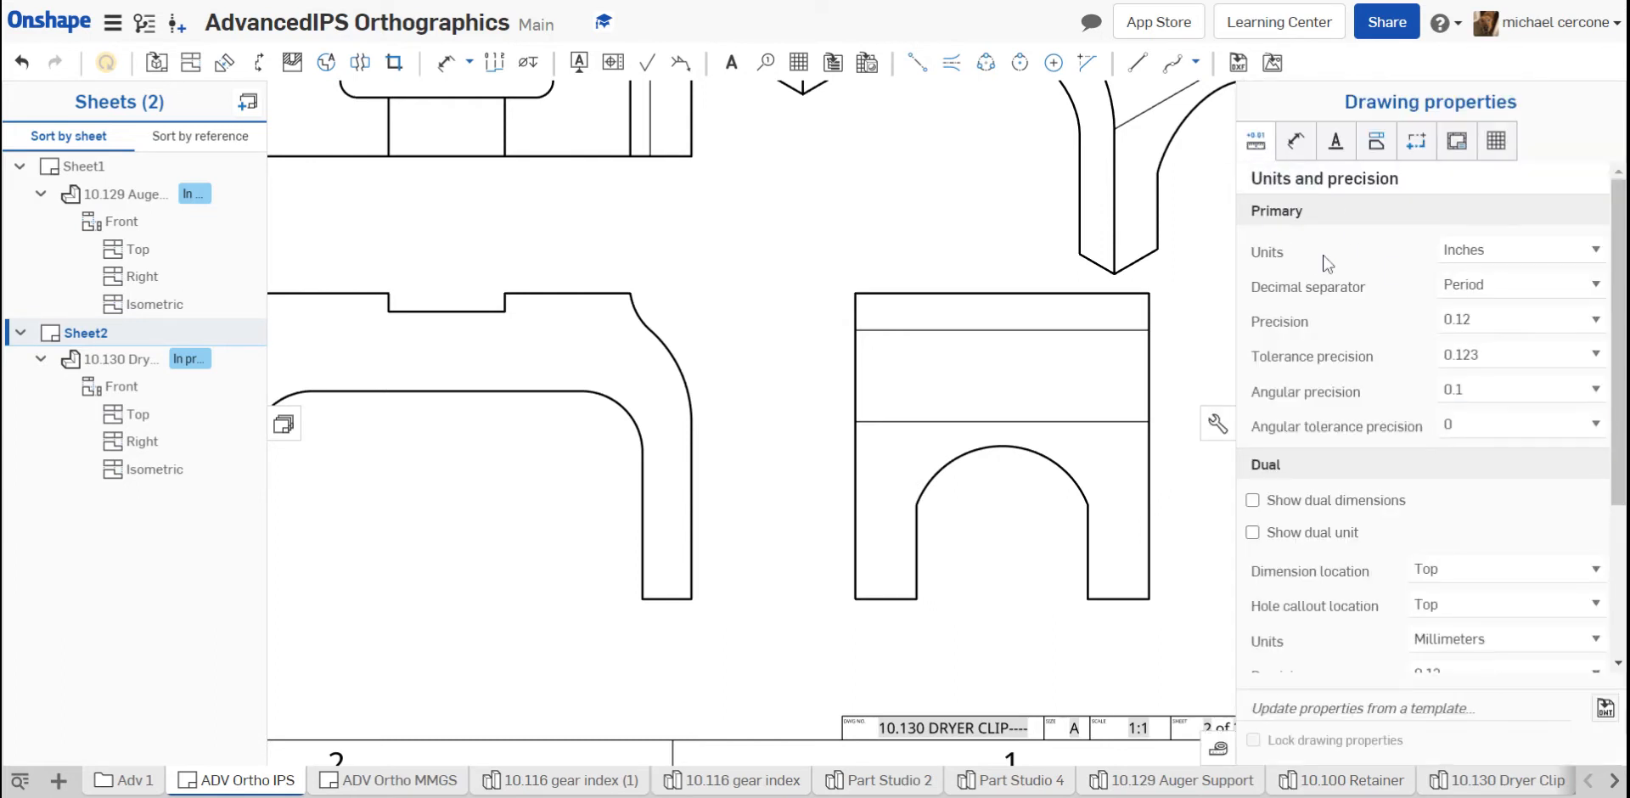
click(1560, 261)
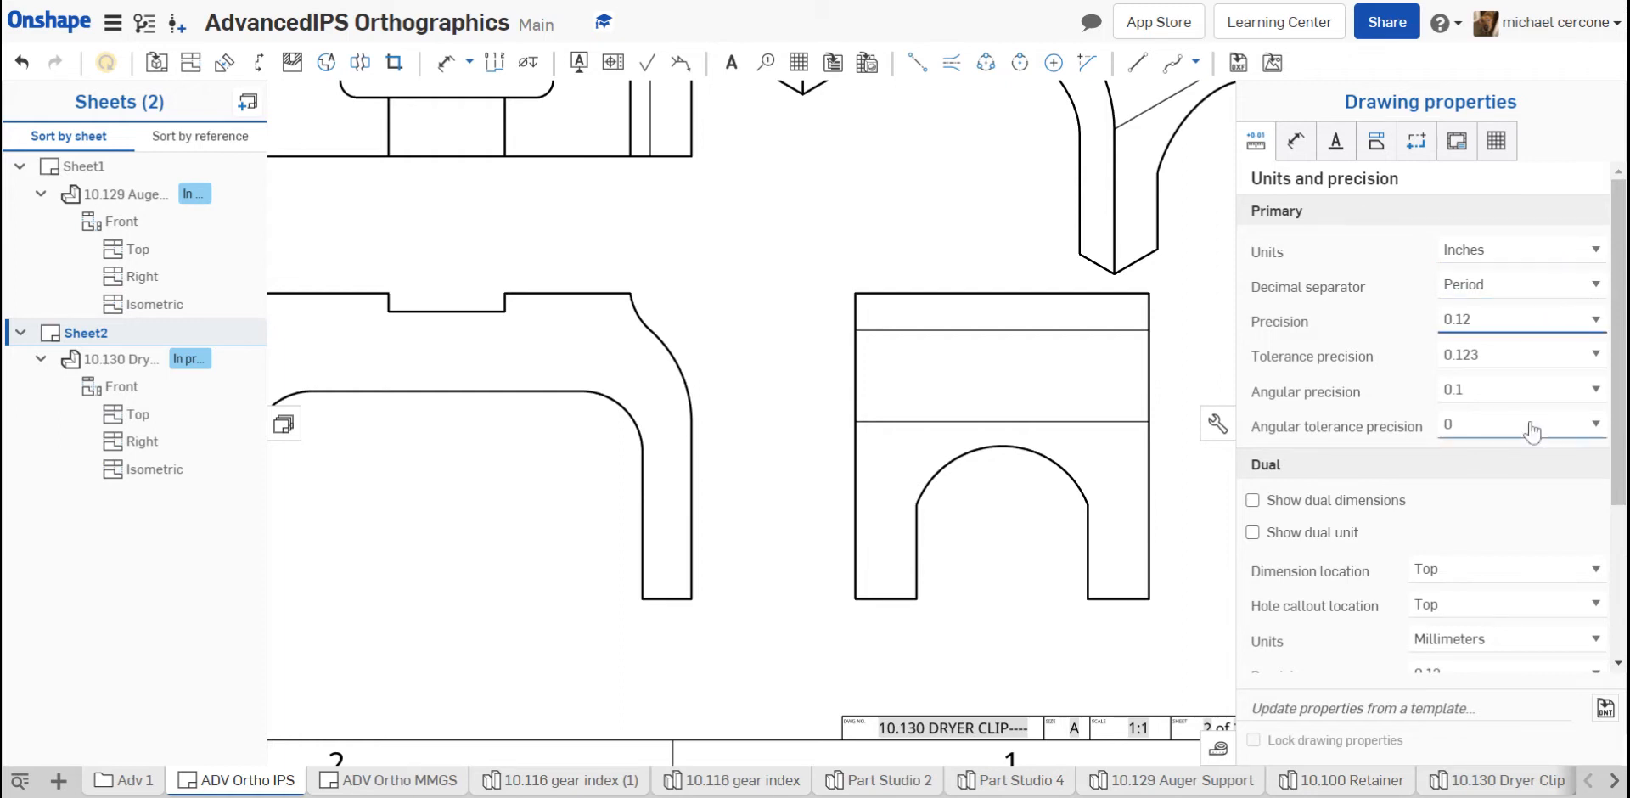
click(1294, 144)
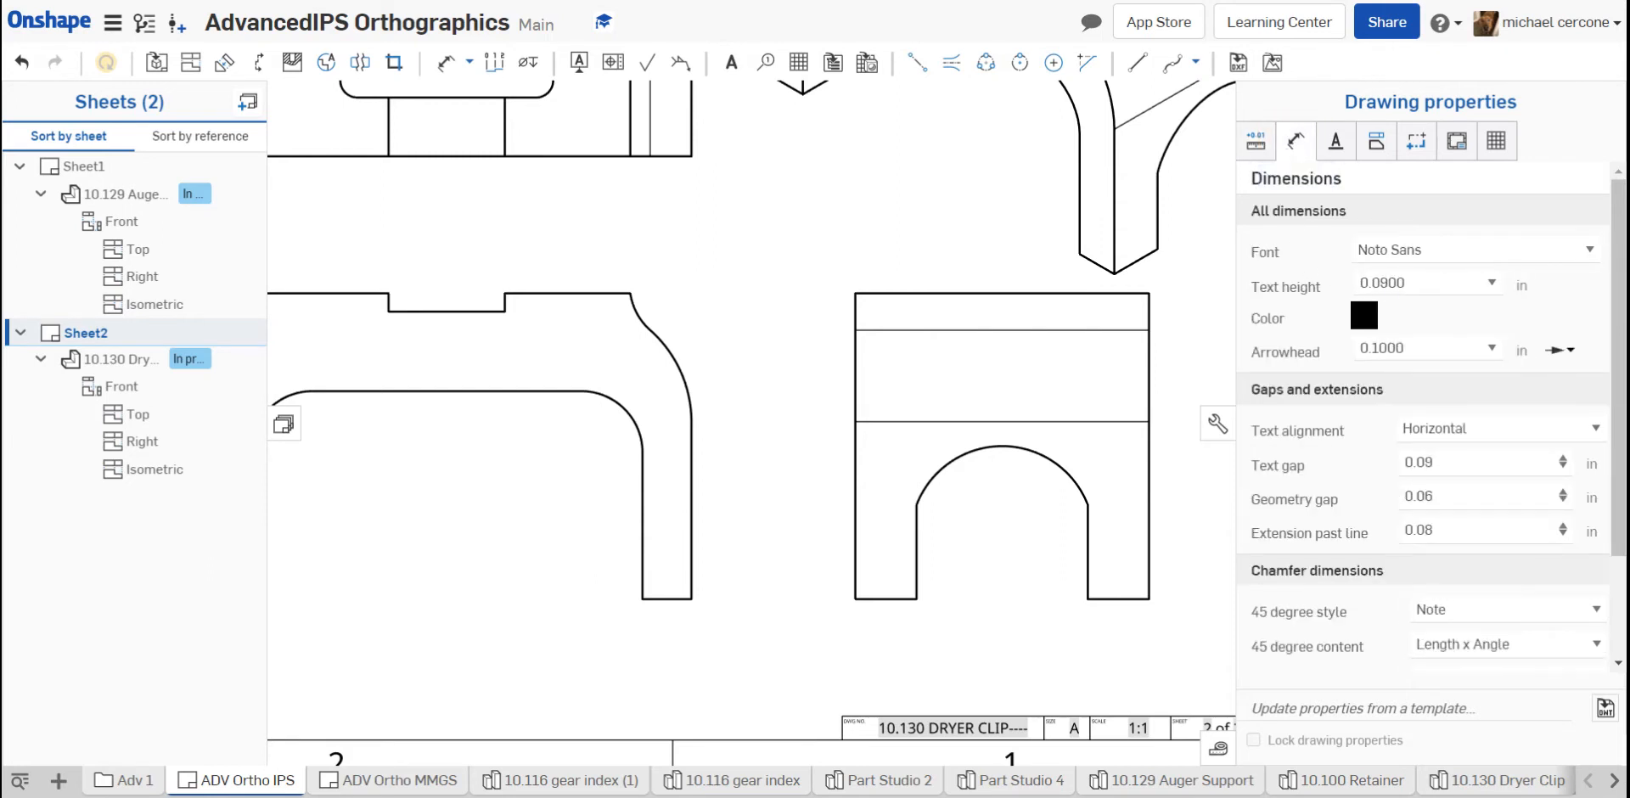
click(1367, 283)
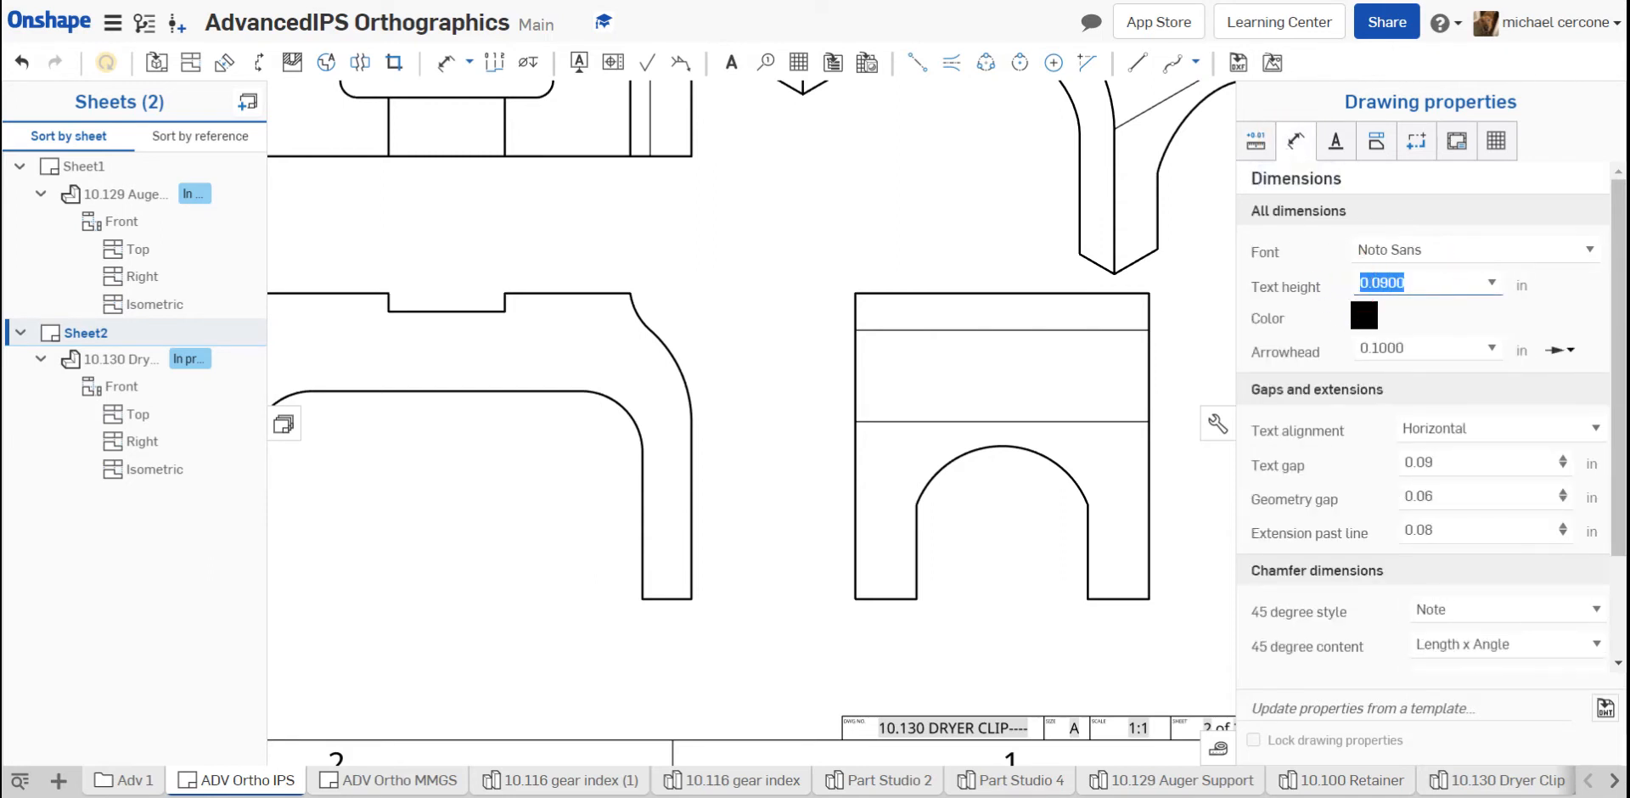
click(1355, 349)
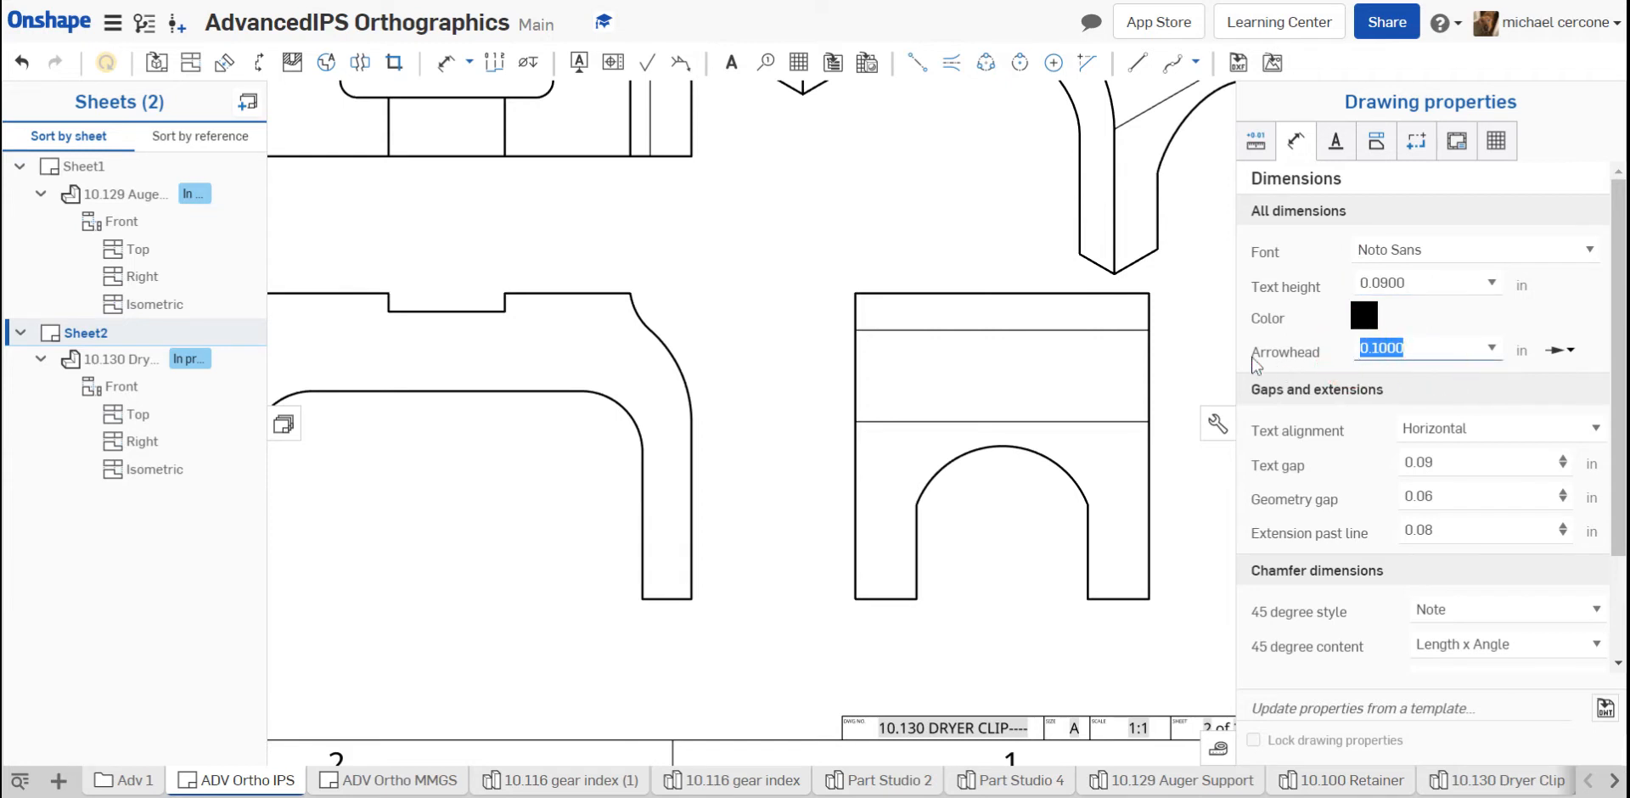
Step: Review the annotation properties: arrowhead size, text heights for notes and callouts, and the datum size
click(1337, 146)
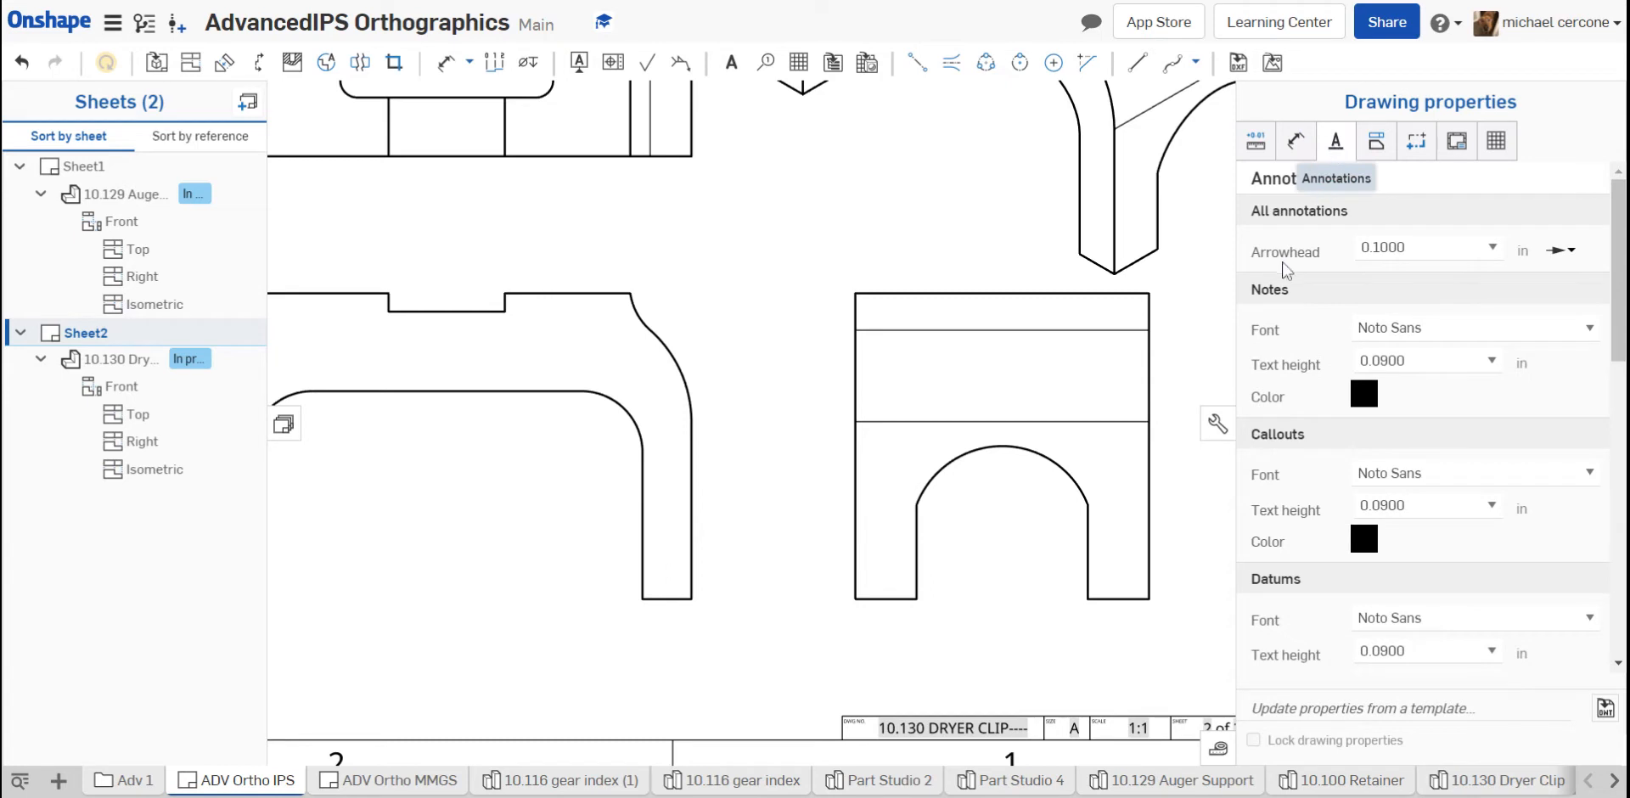
click(1379, 247)
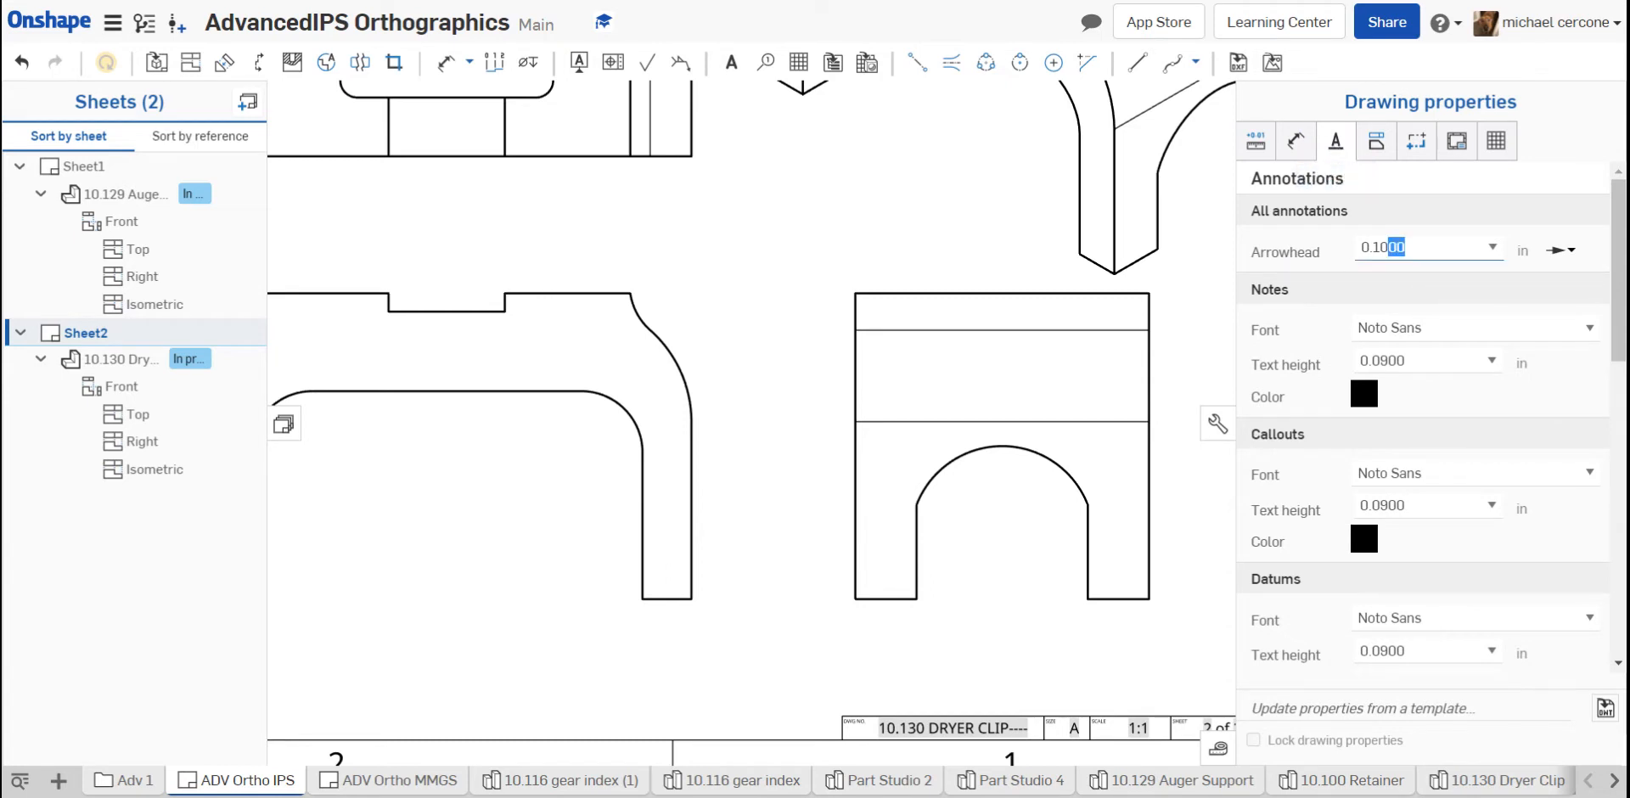
click(1422, 365)
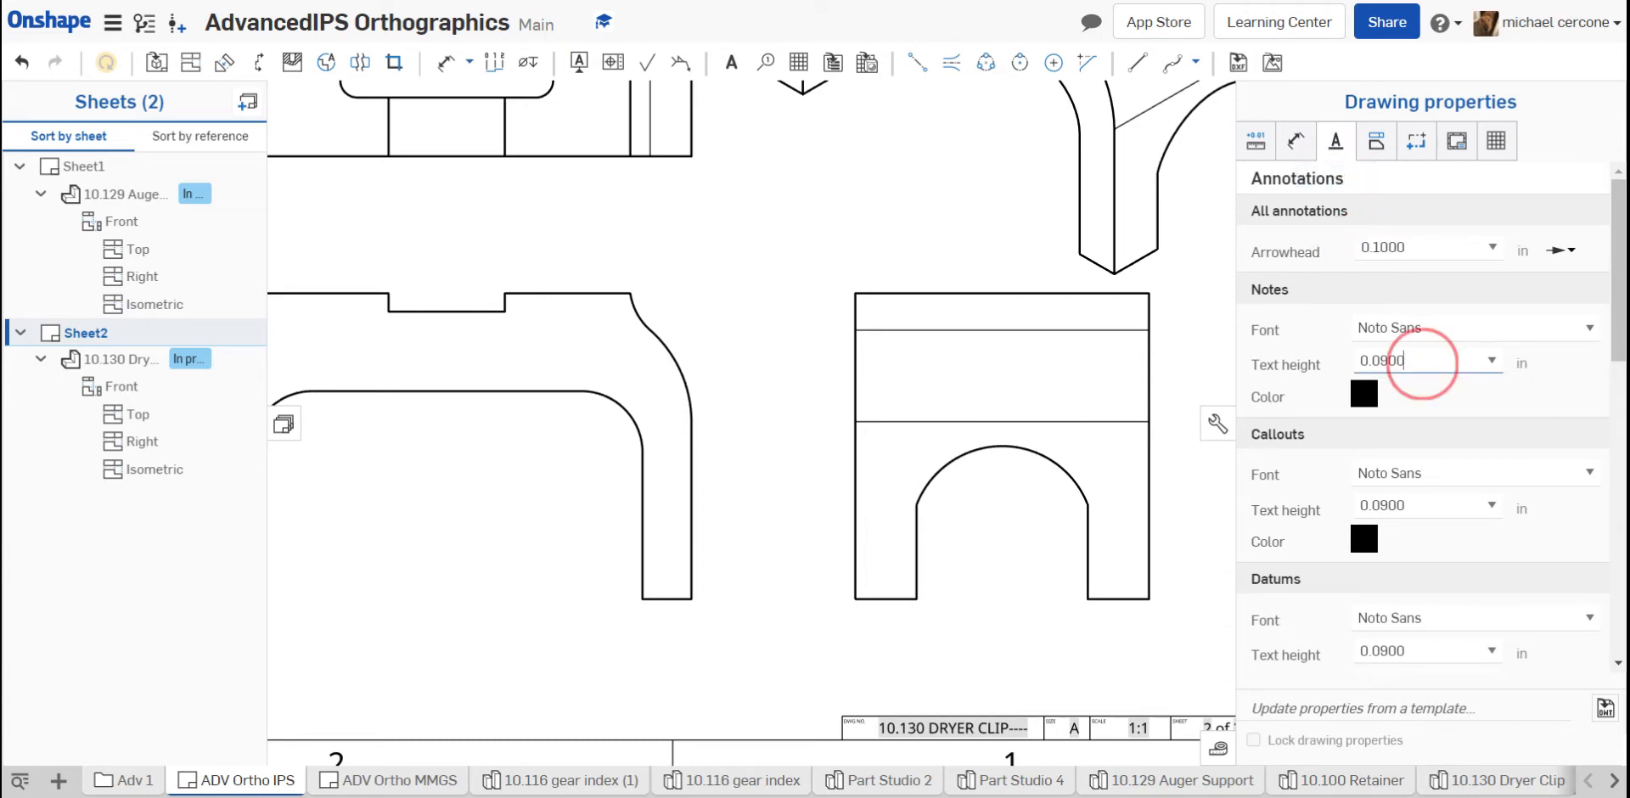
double_click(1324, 361)
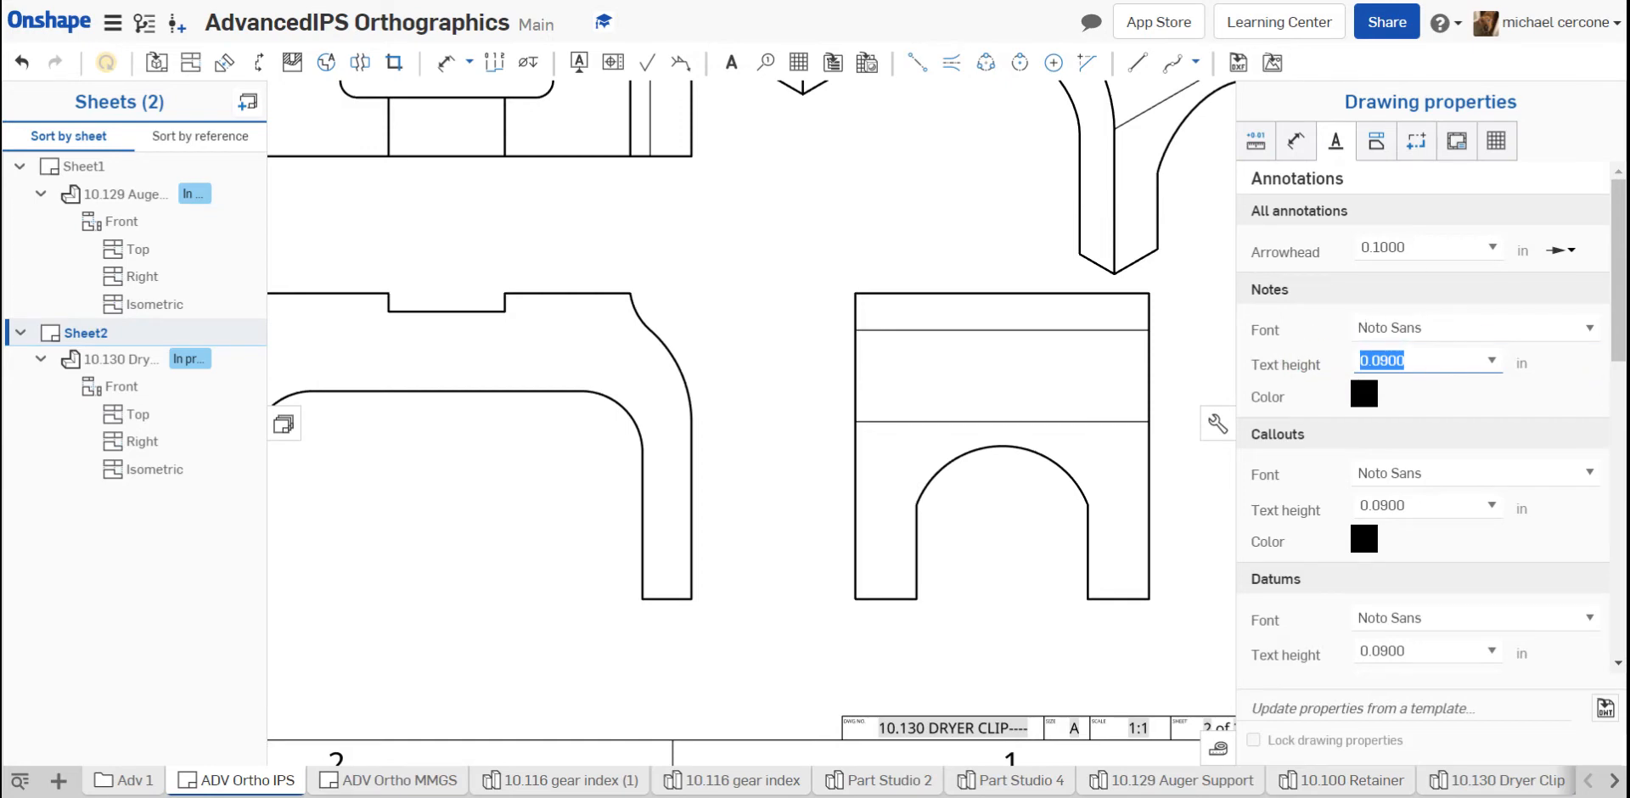
scroll(1400, 399, down, 2)
click(1437, 400)
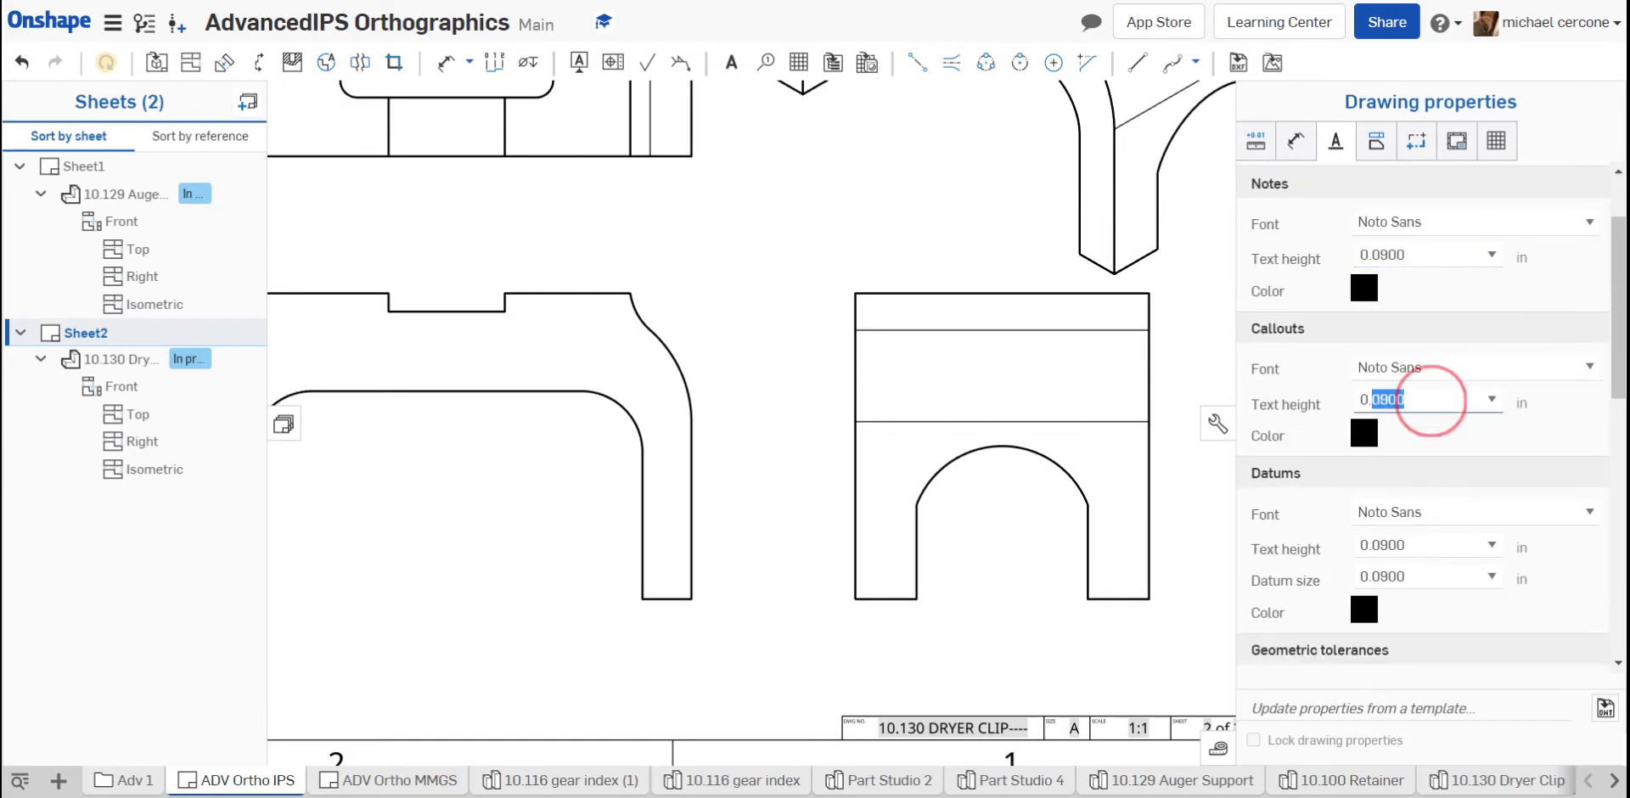
double_click(1324, 406)
key(Right)
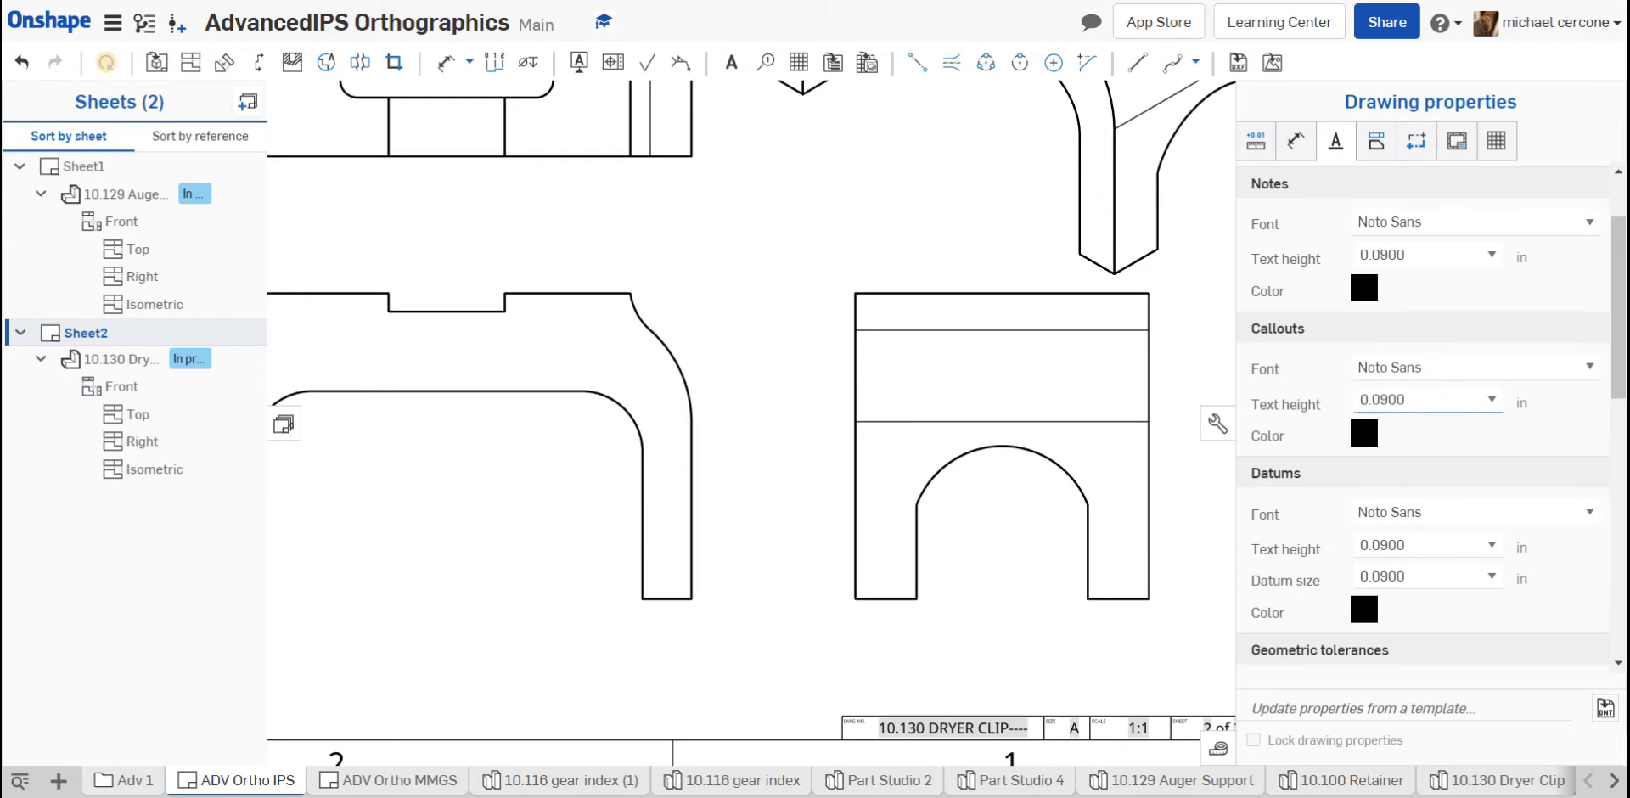
click(1431, 575)
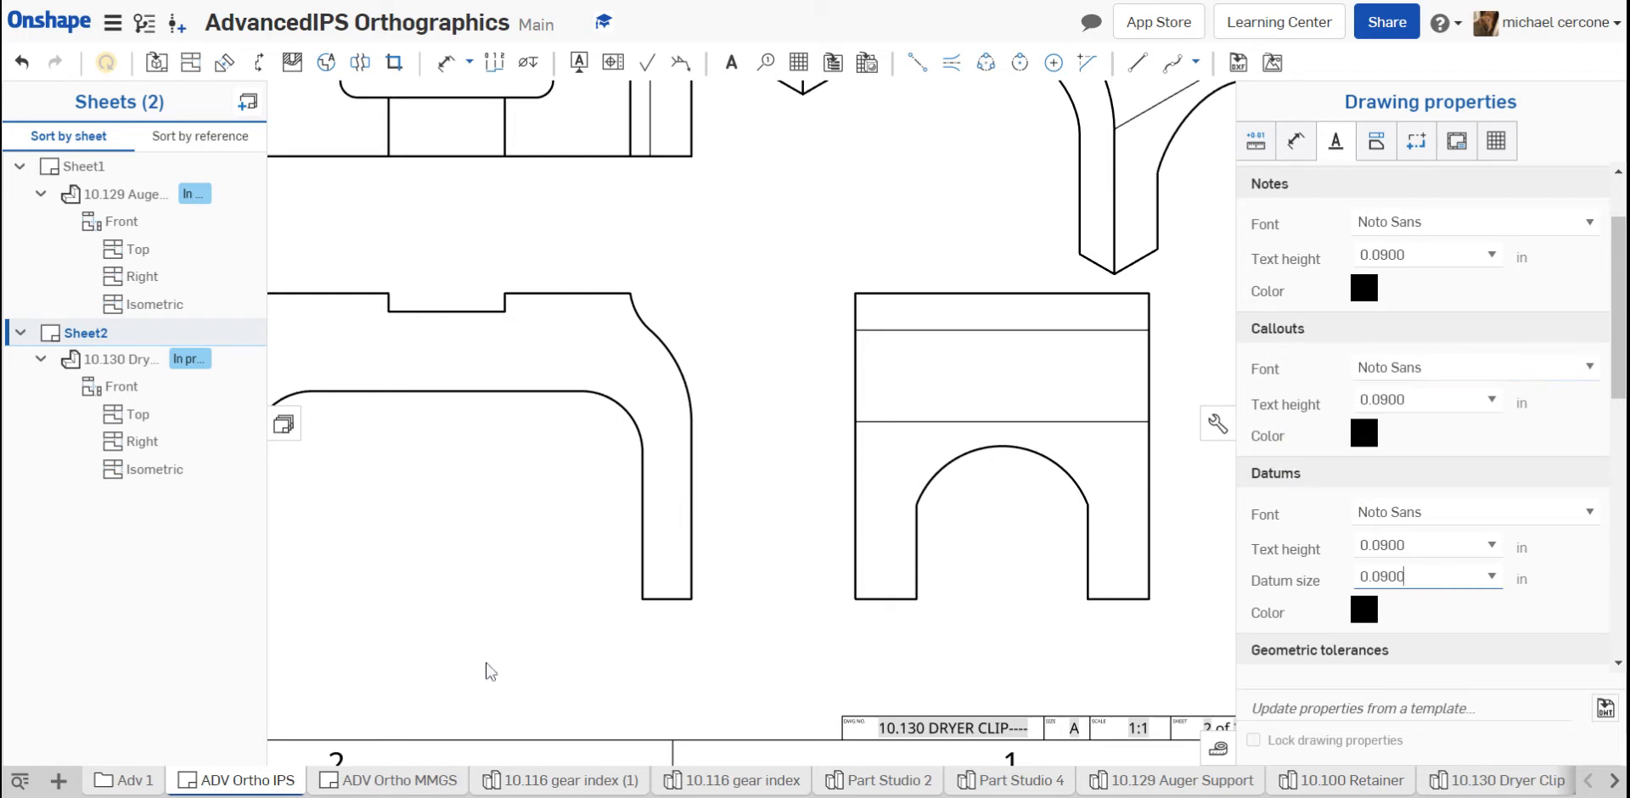
Step: Open the ADV Ortho MMGS drawing and review its units and precision, dimension and annotation properties
click(395, 782)
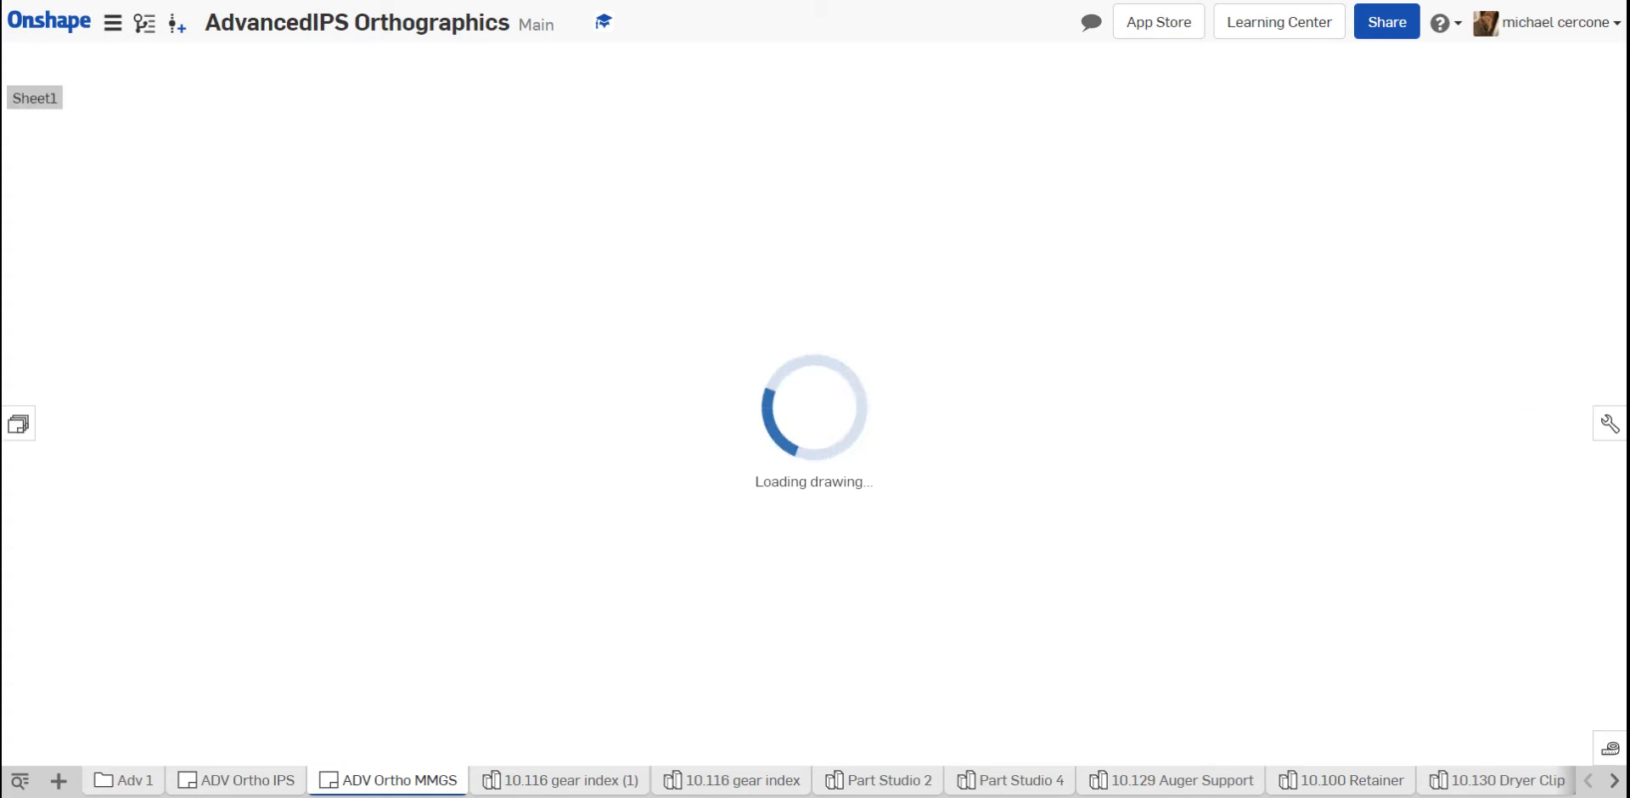
click(1609, 423)
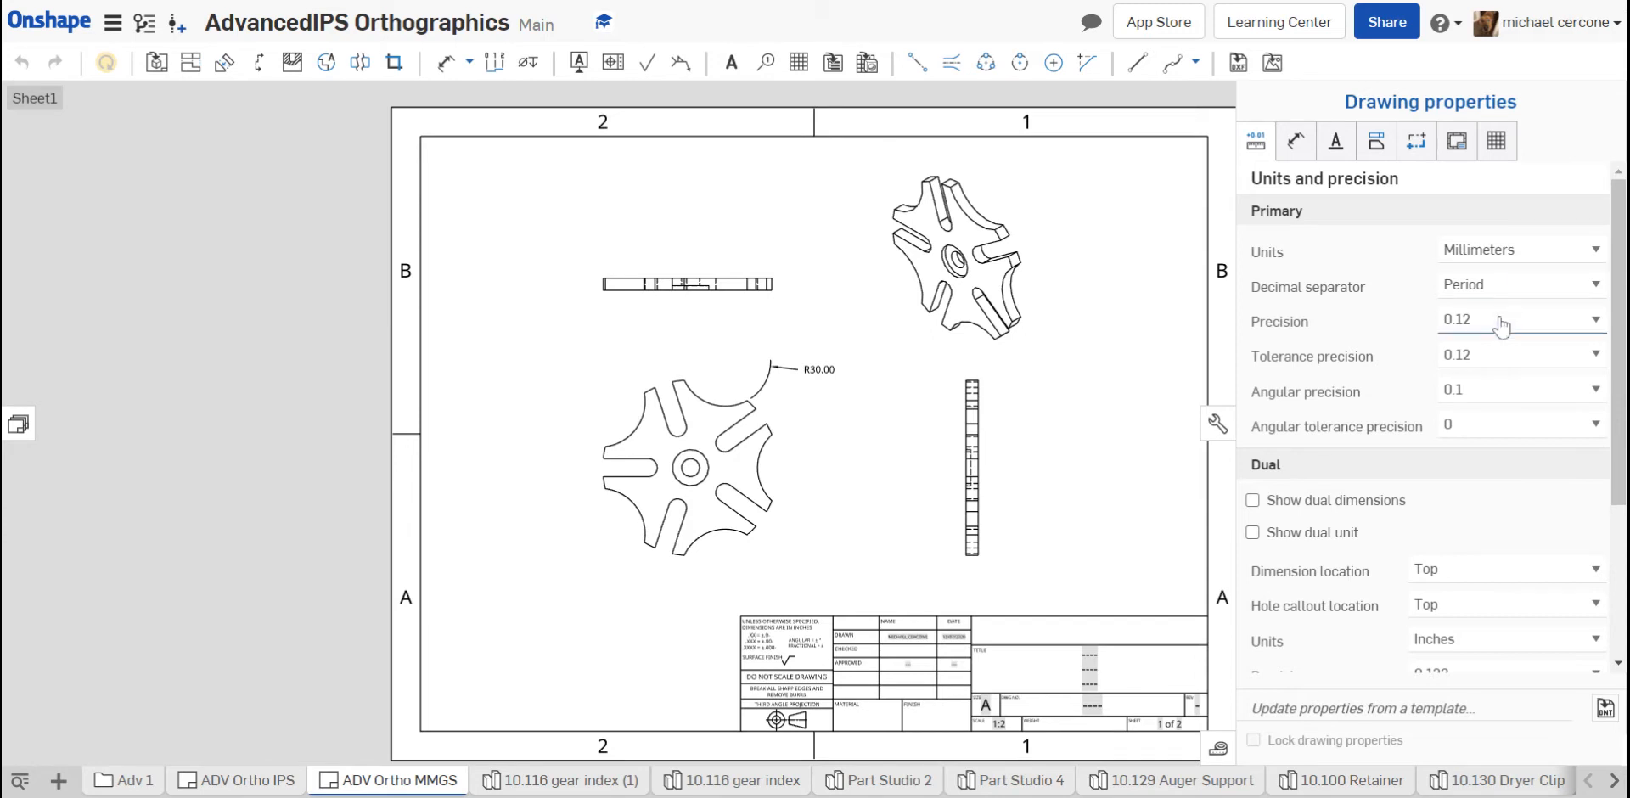
click(1296, 141)
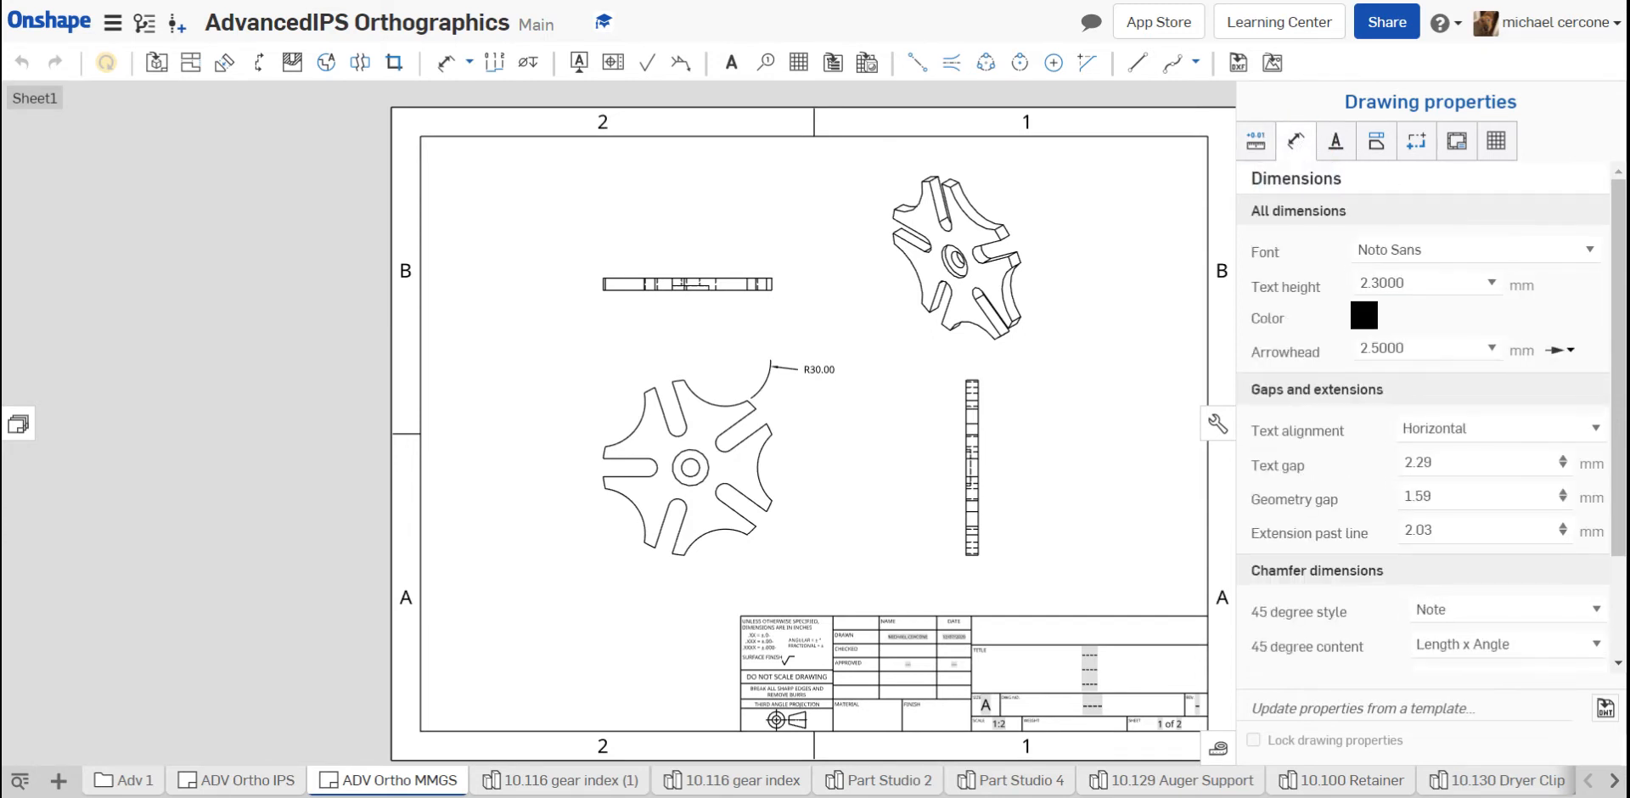
click(1335, 141)
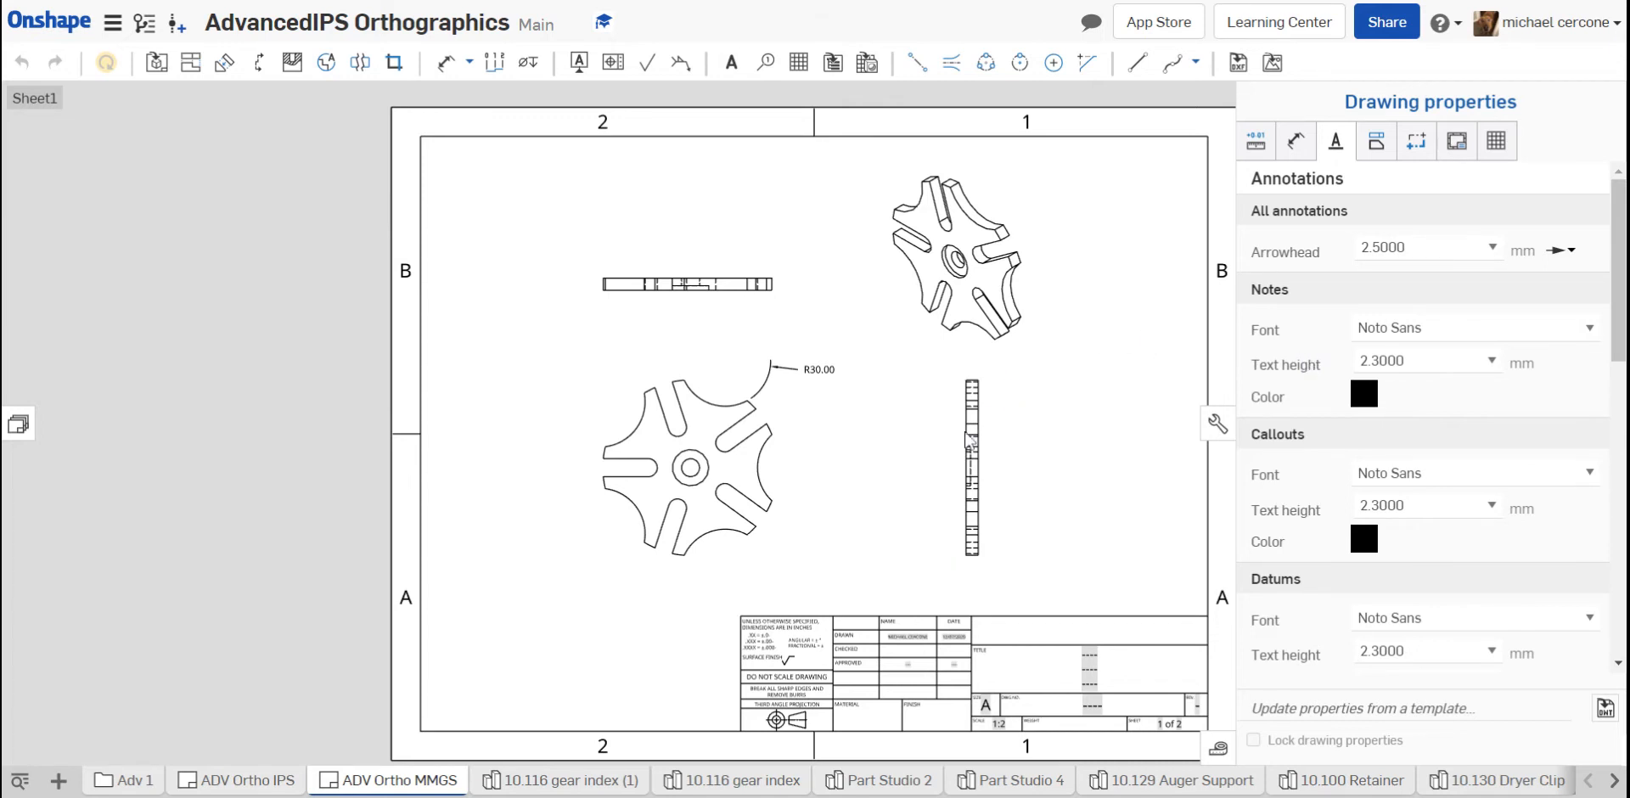
Step: Add a note reading "masuk high school" in the empty title block cell above TITLE
mouse_move(1066, 480)
right_down()
mouse_move(1018, 422)
mouse_move(951, 400)
mouse_move(862, 442)
mouse_move(869, 483)
mouse_move(892, 429)
right_up()
scroll(905, 579, up, 3)
scroll(884, 509, up, 4)
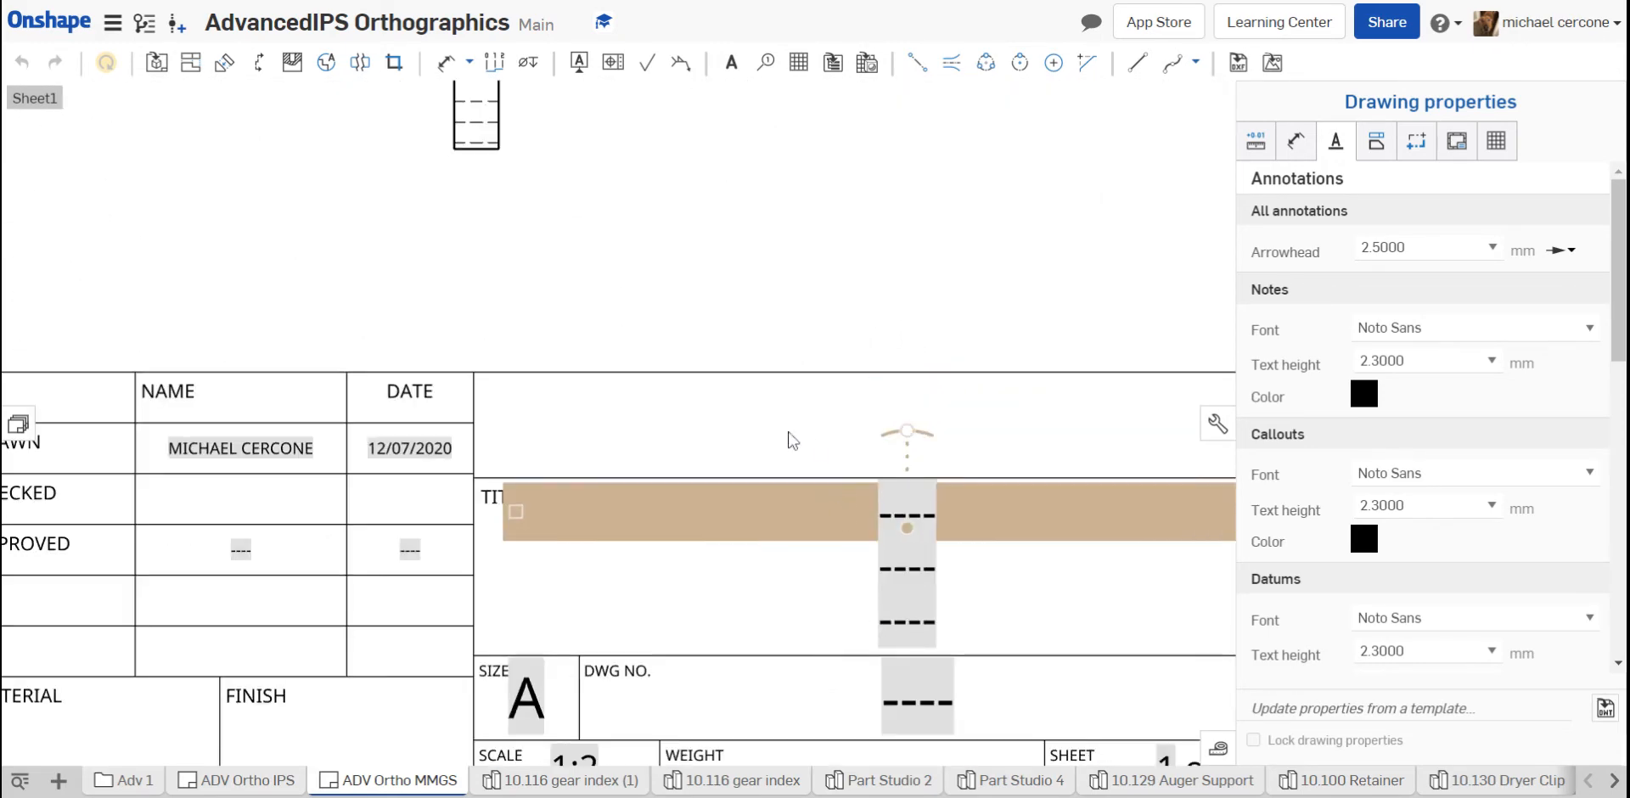
click(731, 62)
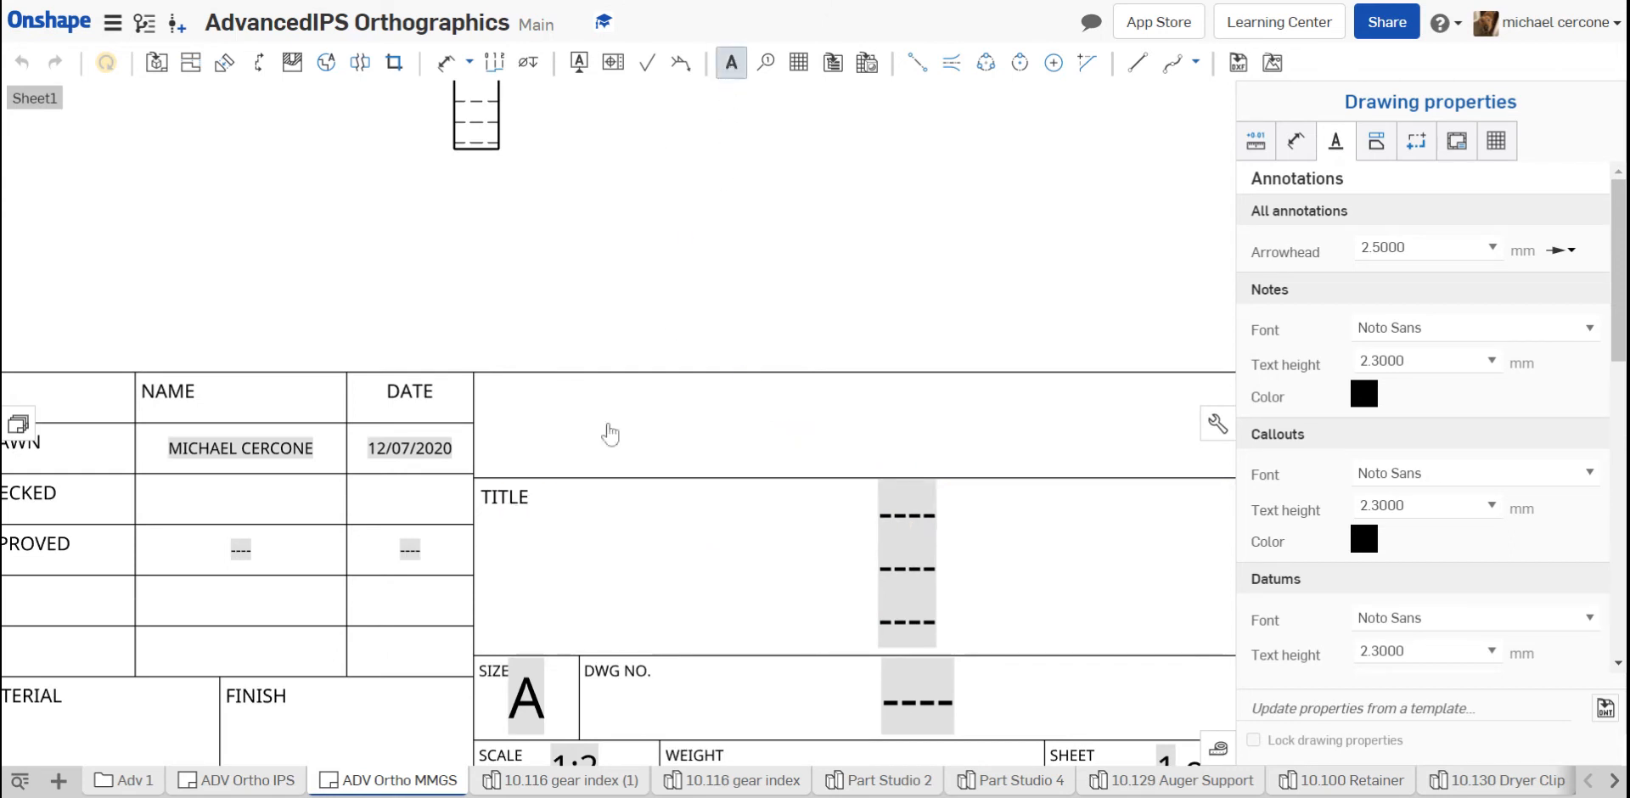
click(548, 408)
text(NOTE)
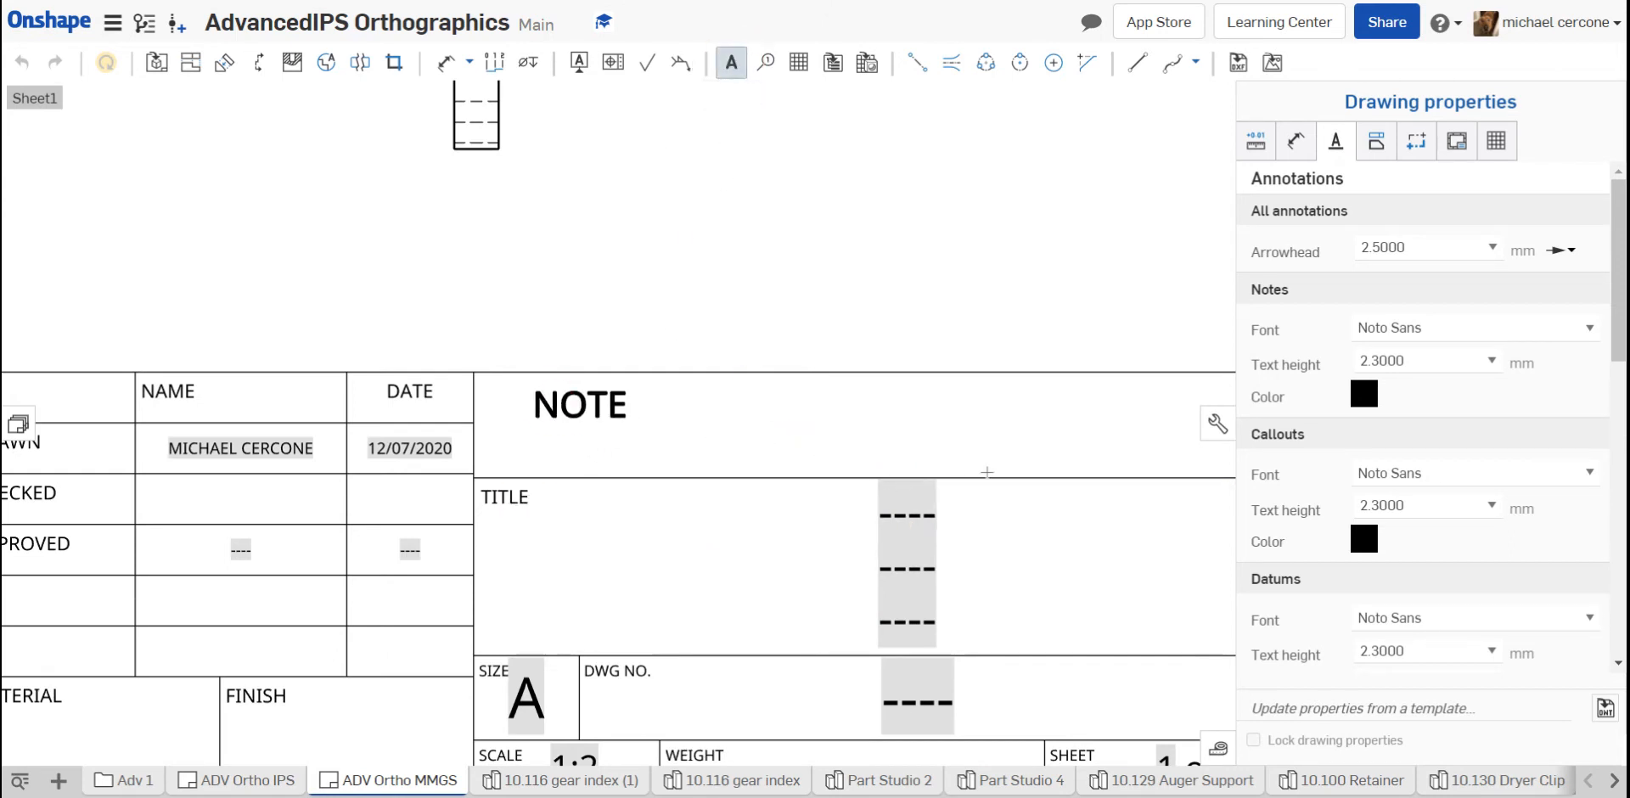
click(1062, 459)
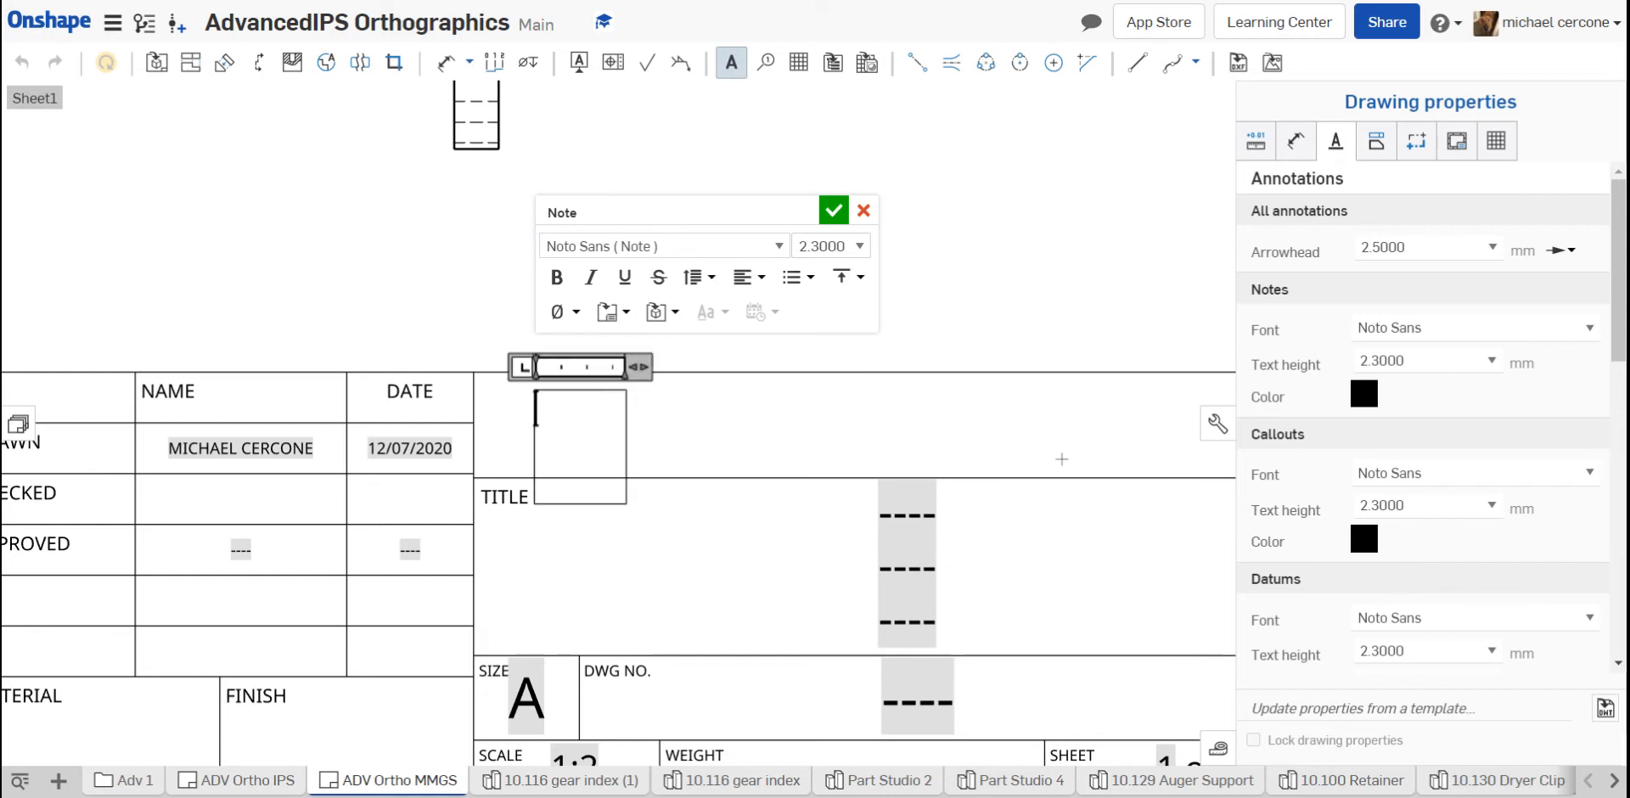
text(masuk high )
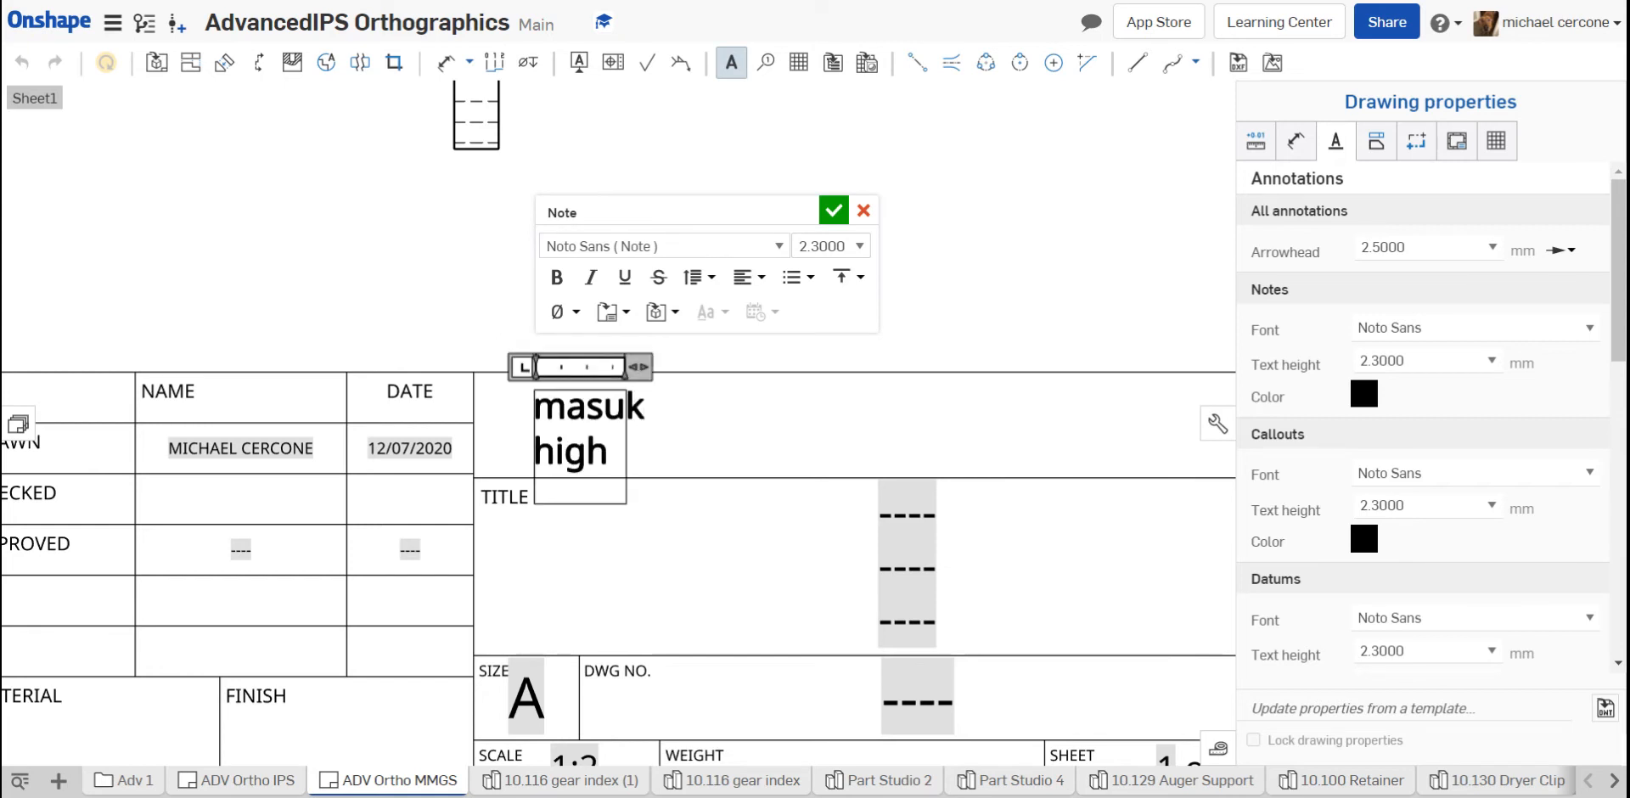
text(school)
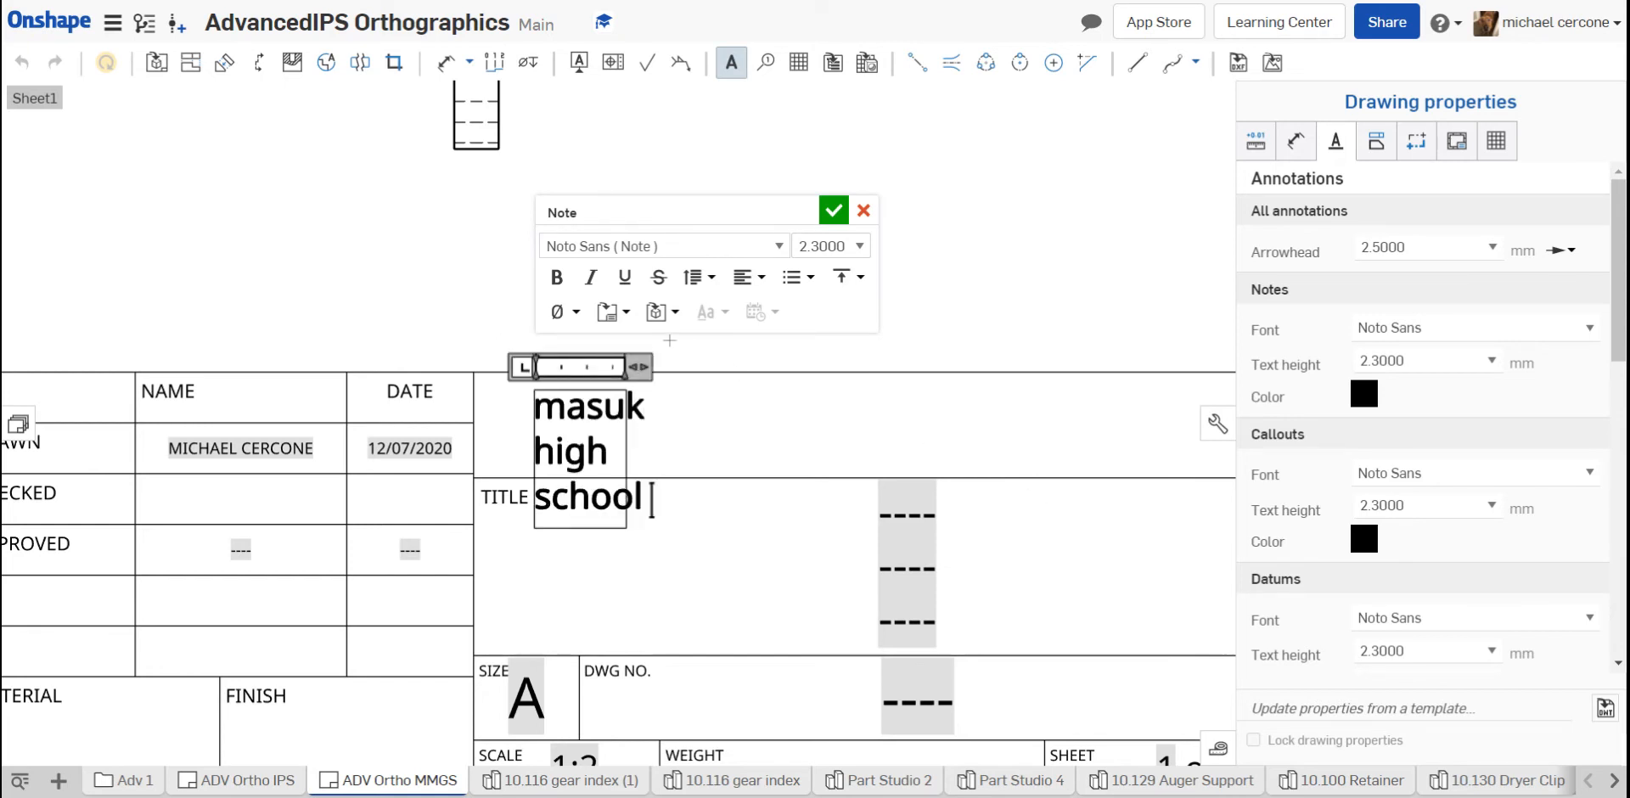
Step: Widen the school name note so its text fits on one line and finish editing it
drag(647, 367, 1082, 367)
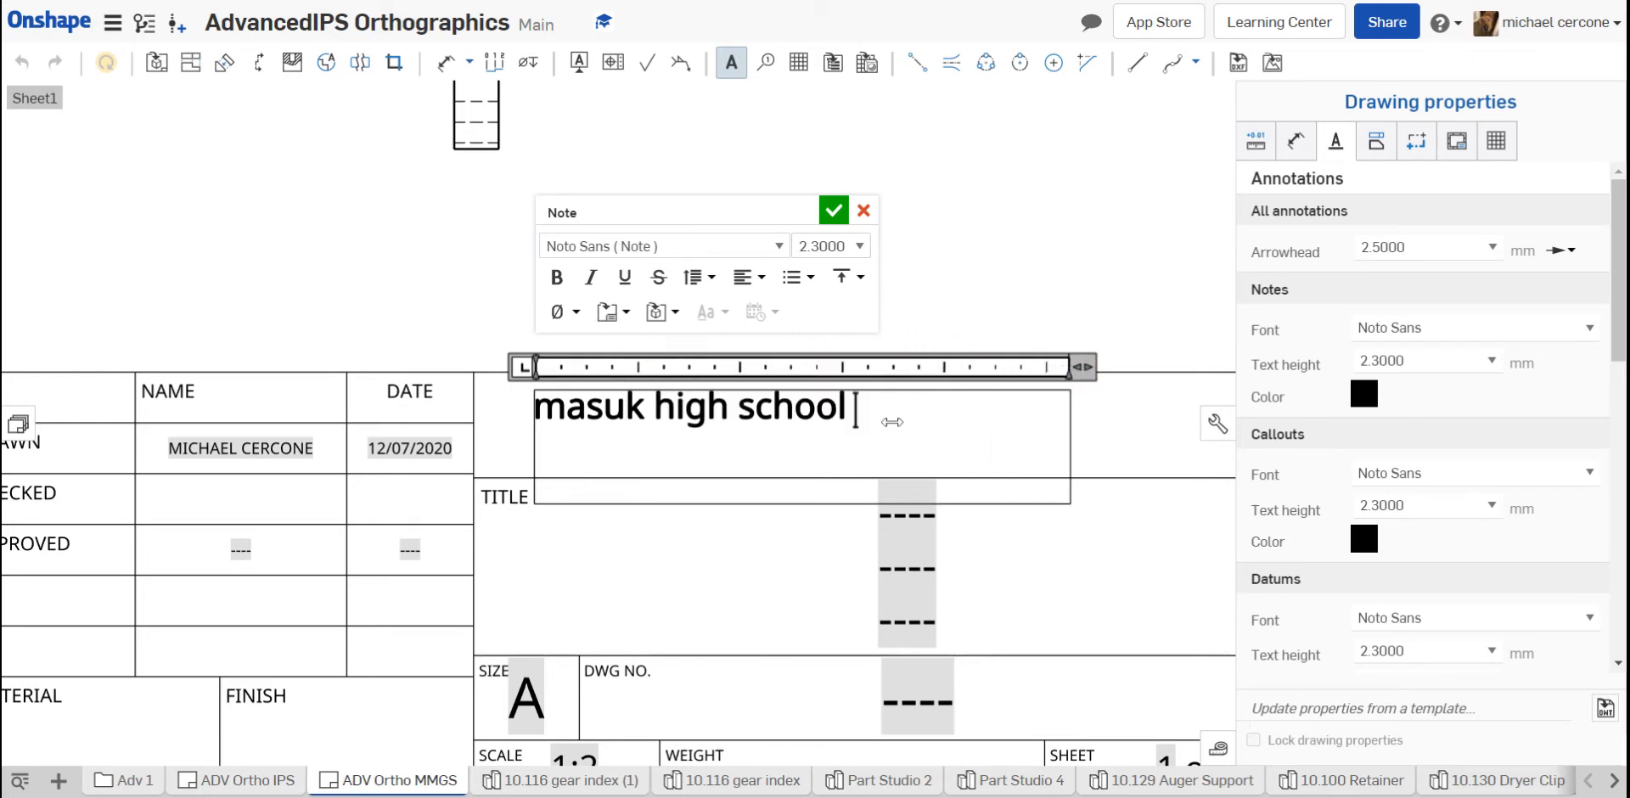
drag(855, 412, 531, 413)
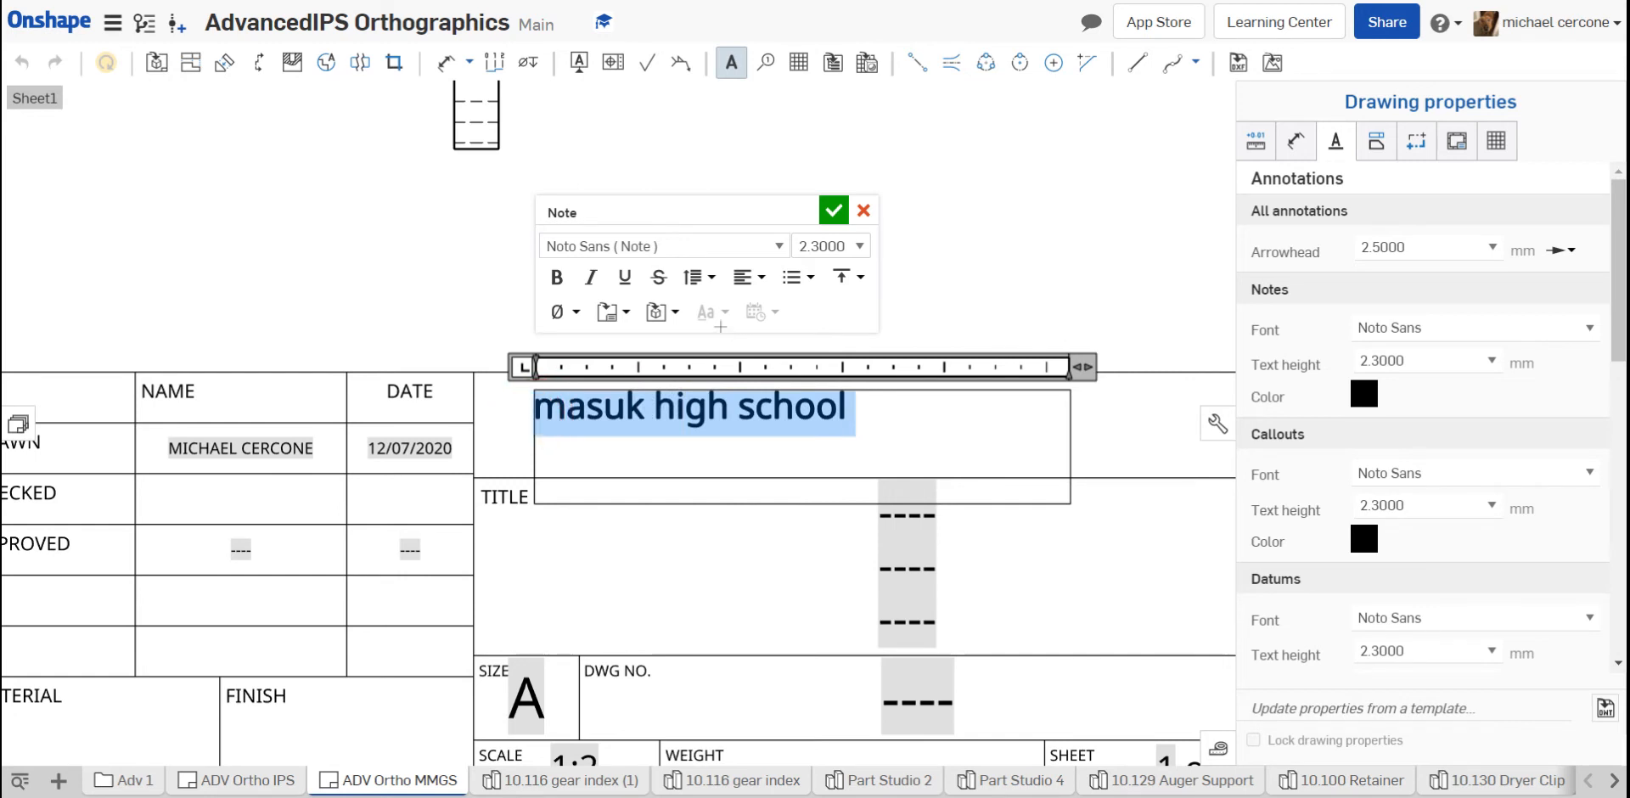
click(718, 321)
click(797, 583)
scroll(799, 583, down, 3)
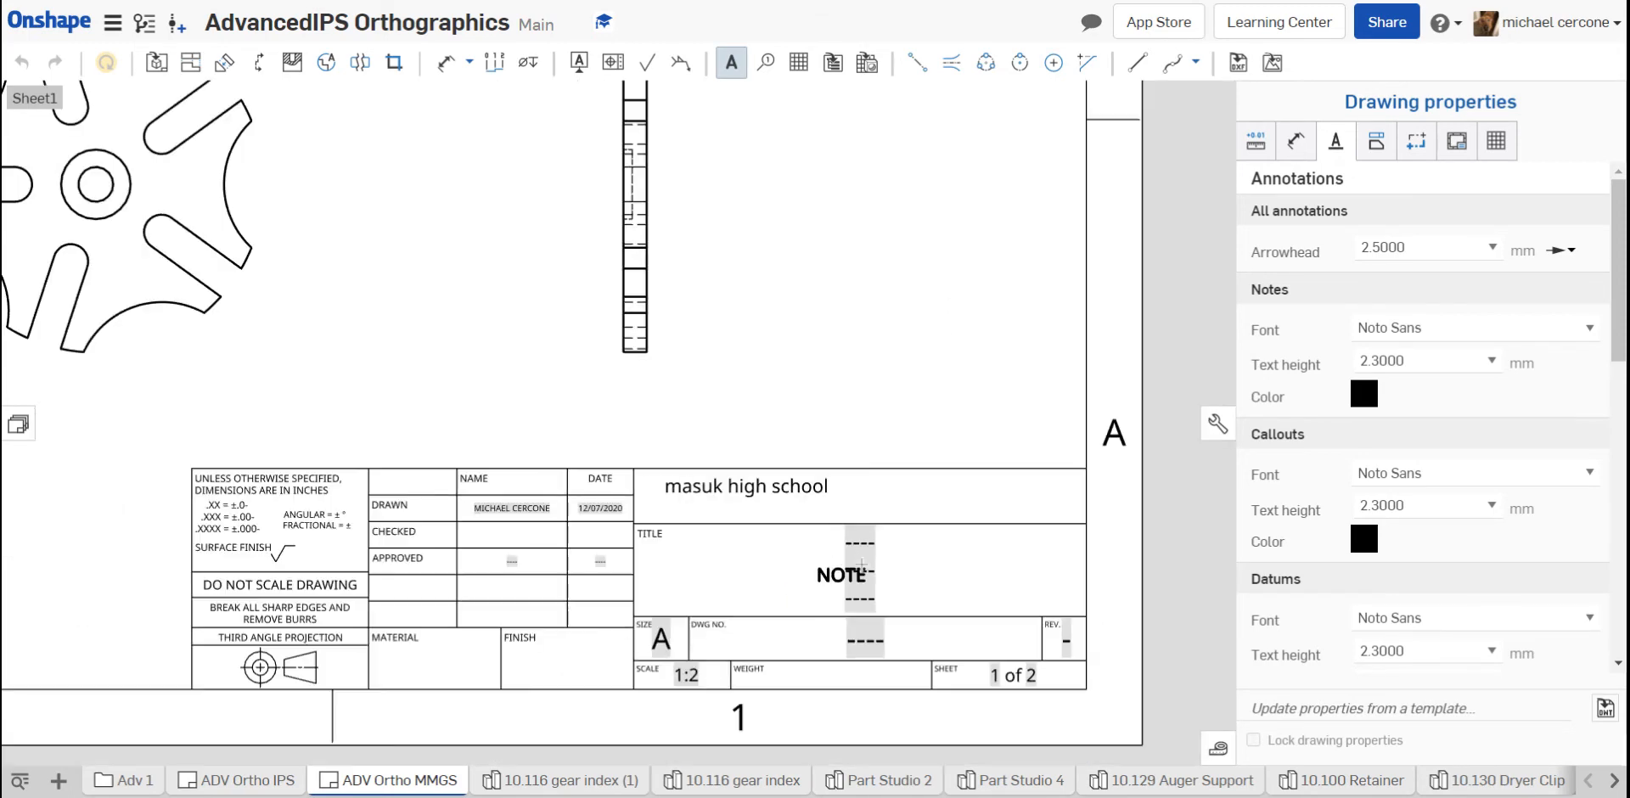
Step: Insert the Drawing name property into the middle TITLE field of the title block and accept the note
scroll(851, 574, up, 2)
key(Escape)
scroll(898, 586, up, 2)
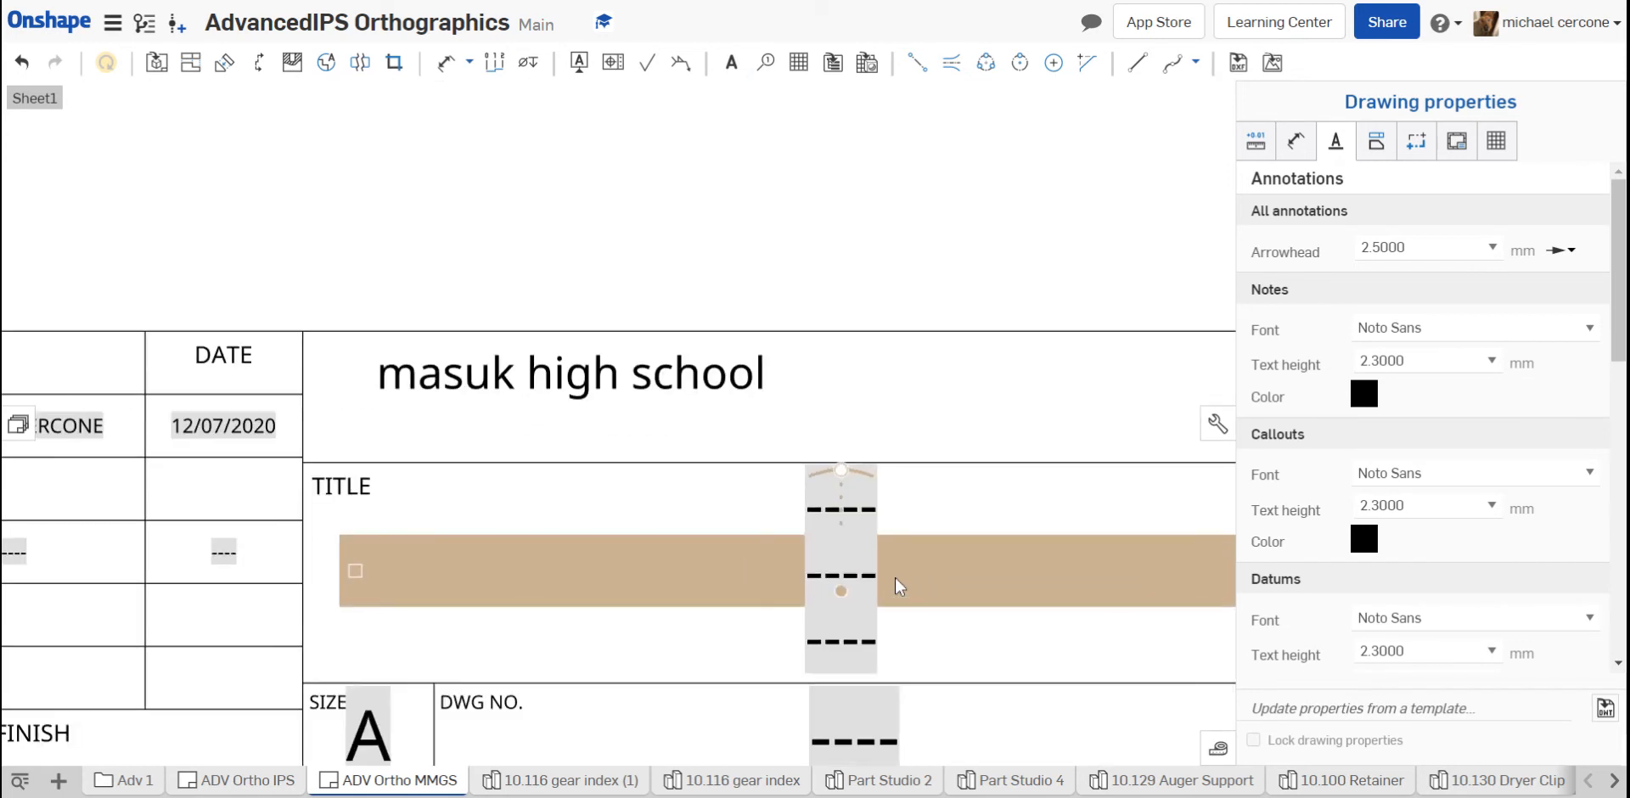
double_click(859, 581)
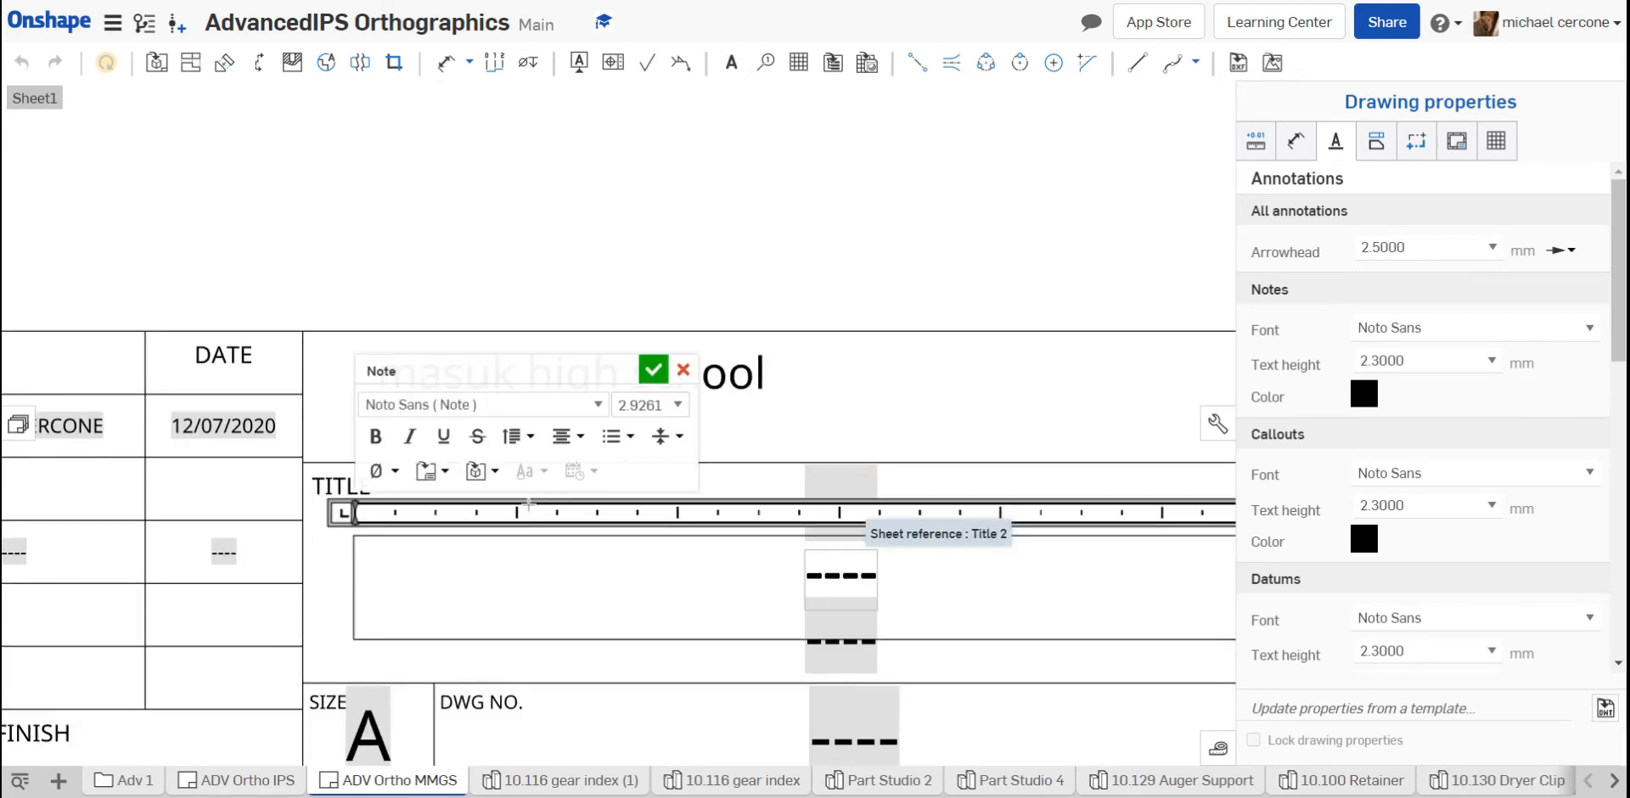
click(445, 477)
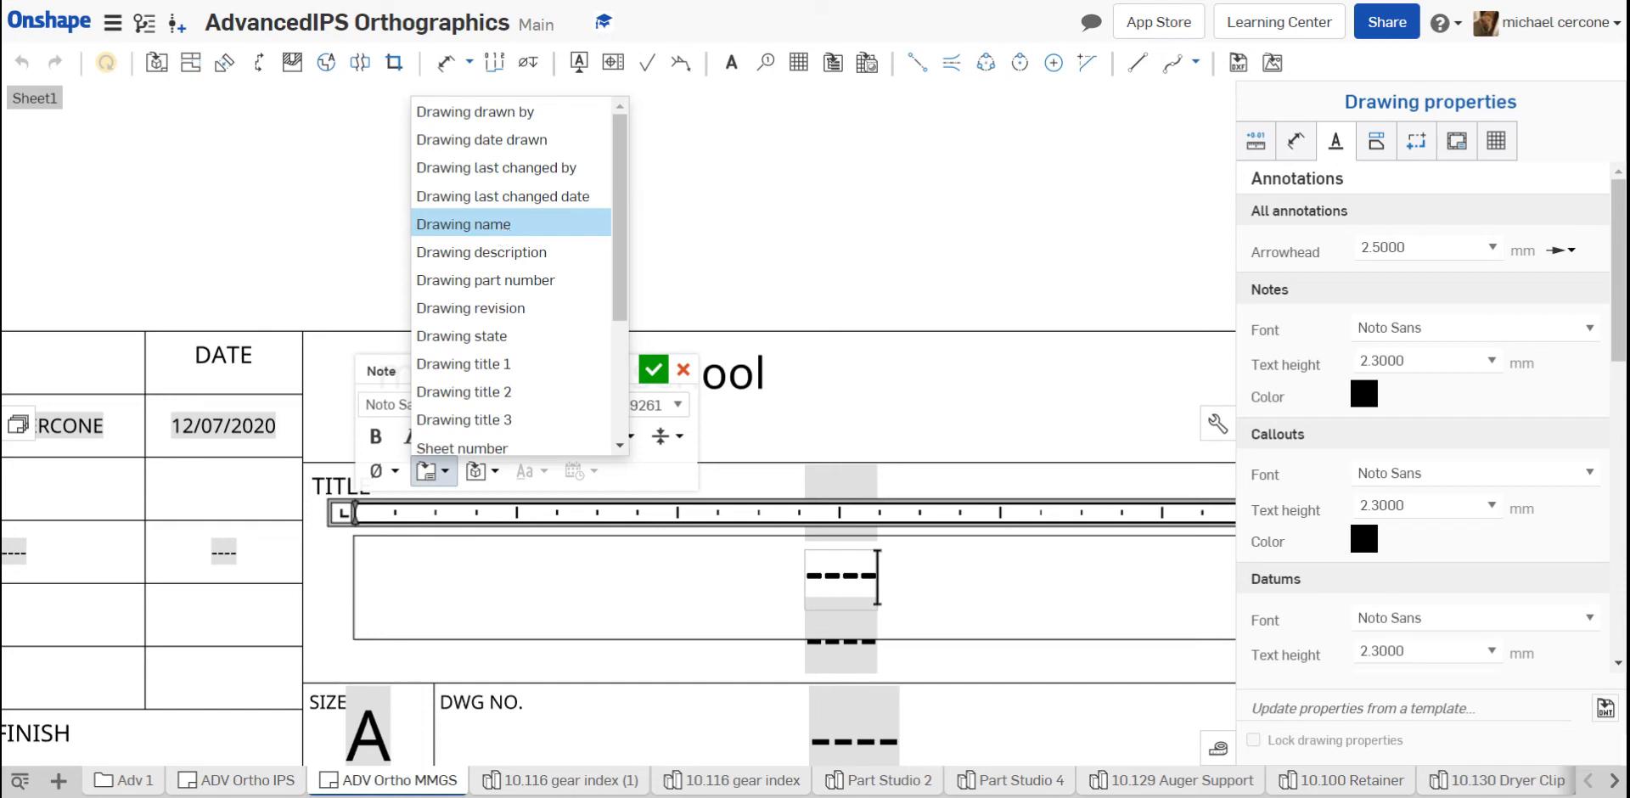
click(501, 225)
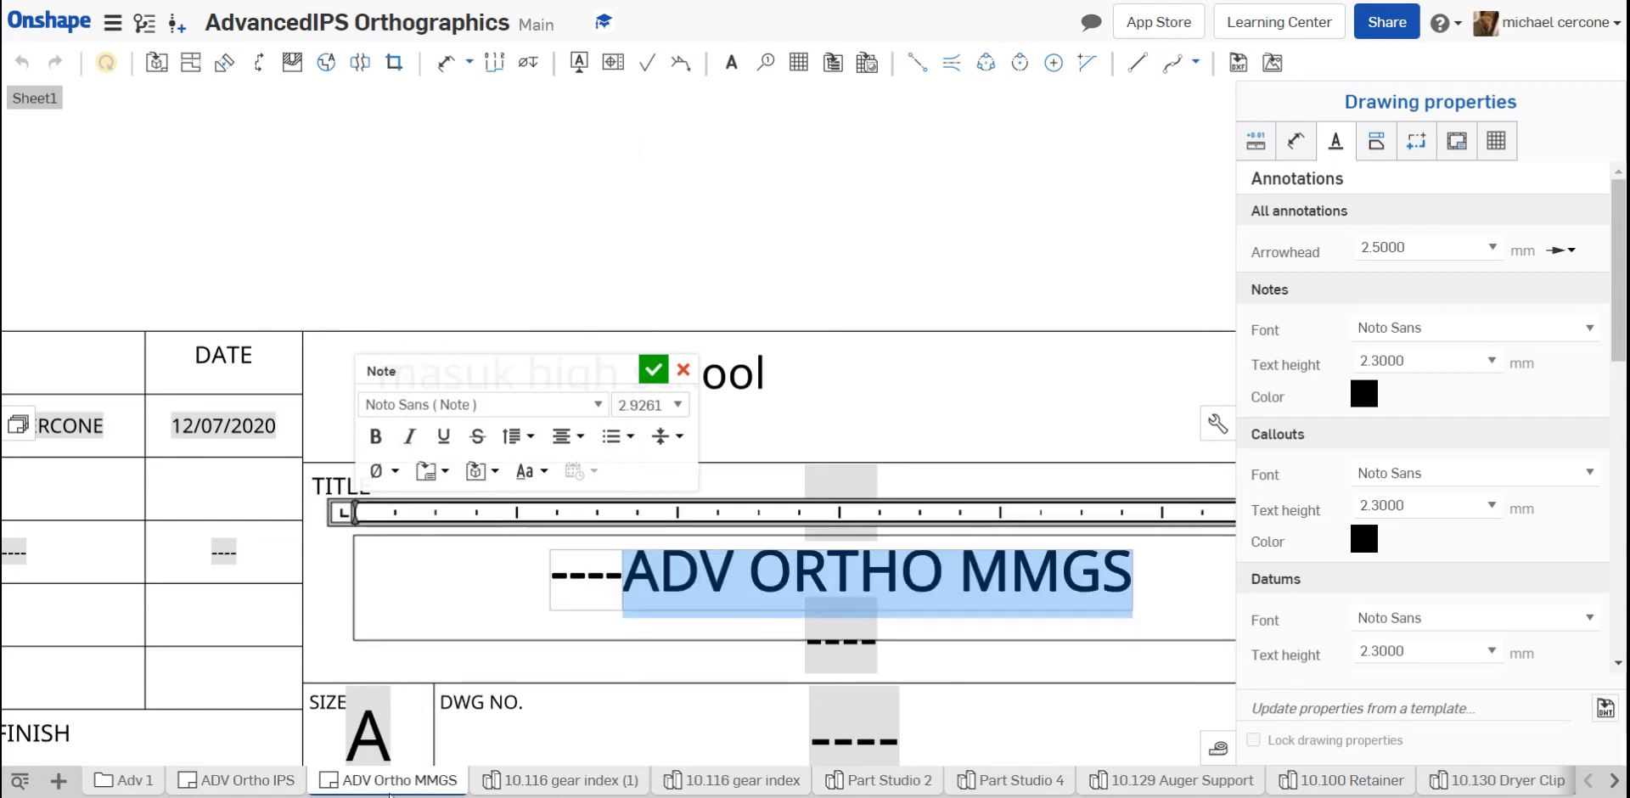
mouse_move(399, 788)
middle_drag(775, 684, 795, 507)
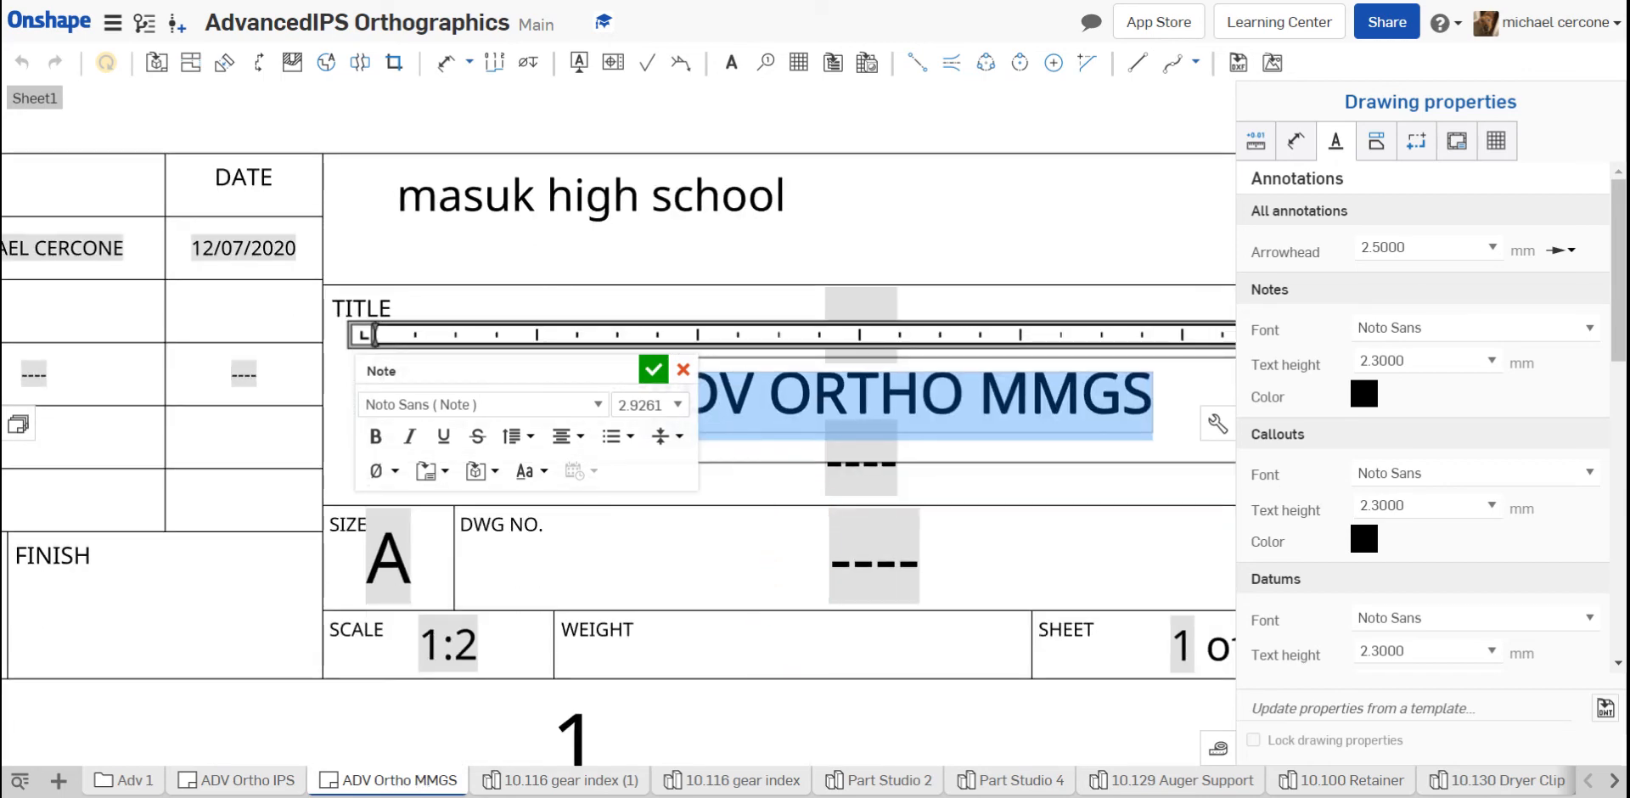
click(652, 369)
scroll(651, 408, down, 10)
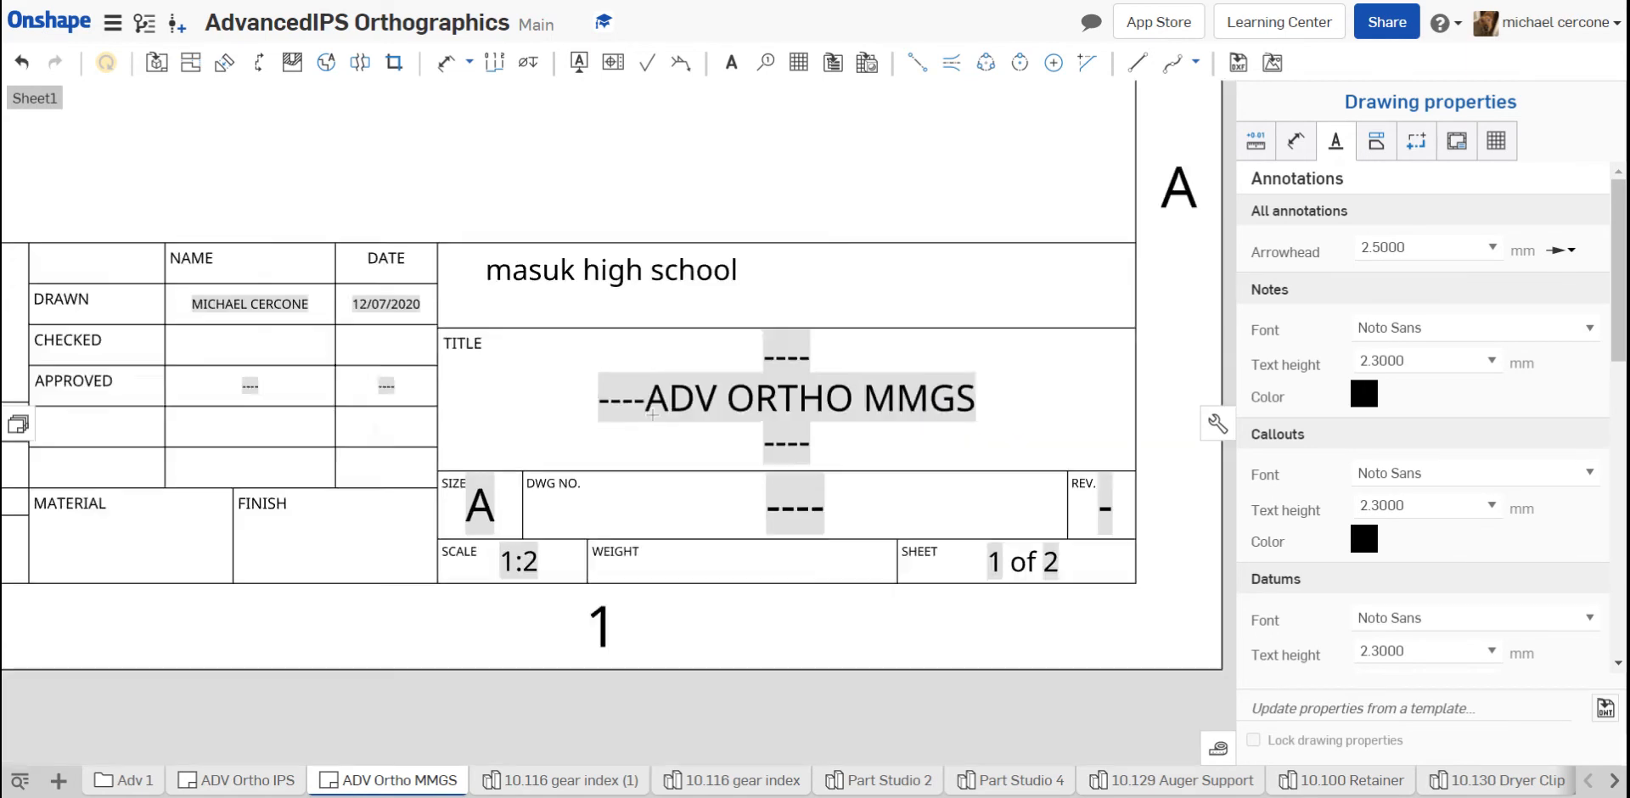
Step: Rename Part 1 in the 10.116 gear index Part Studio to "10.116 gear index" and return to the ADV Ortho MMGS drawing
scroll(518, 327, down, 2)
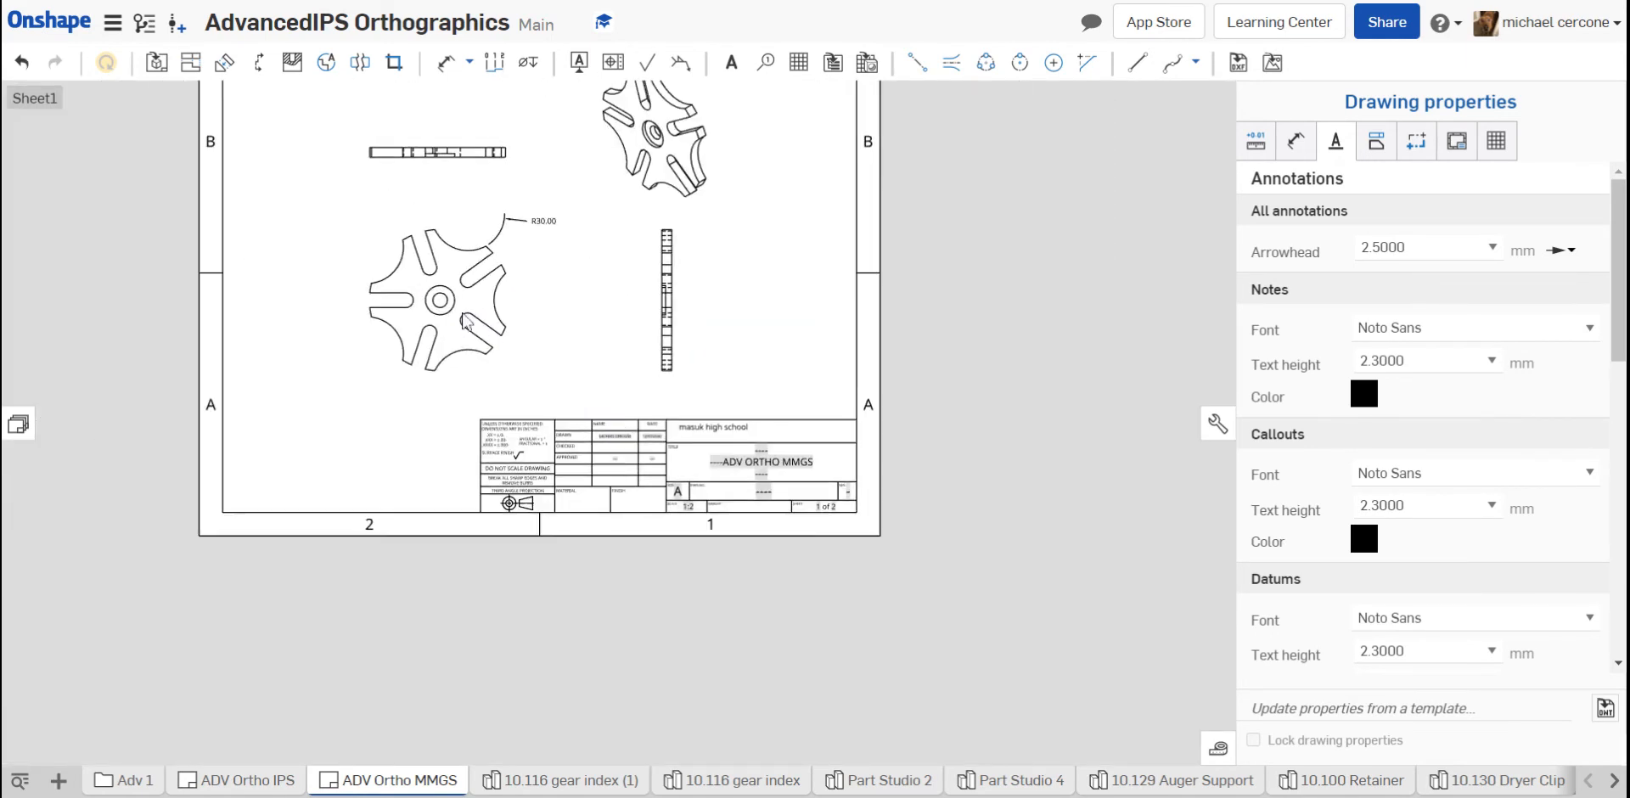
scroll(462, 293, up, 5)
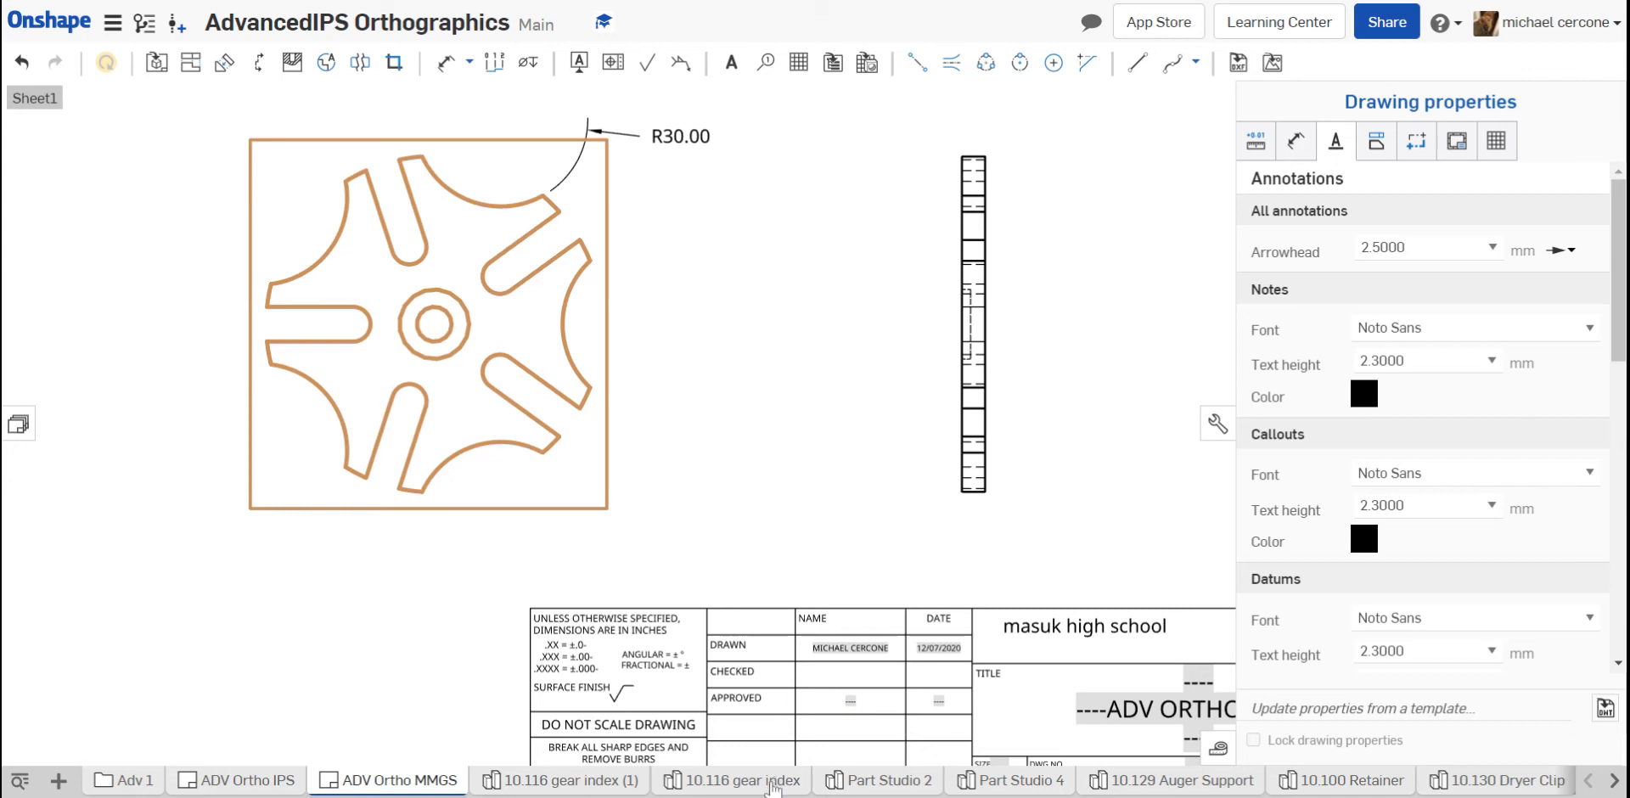
click(773, 783)
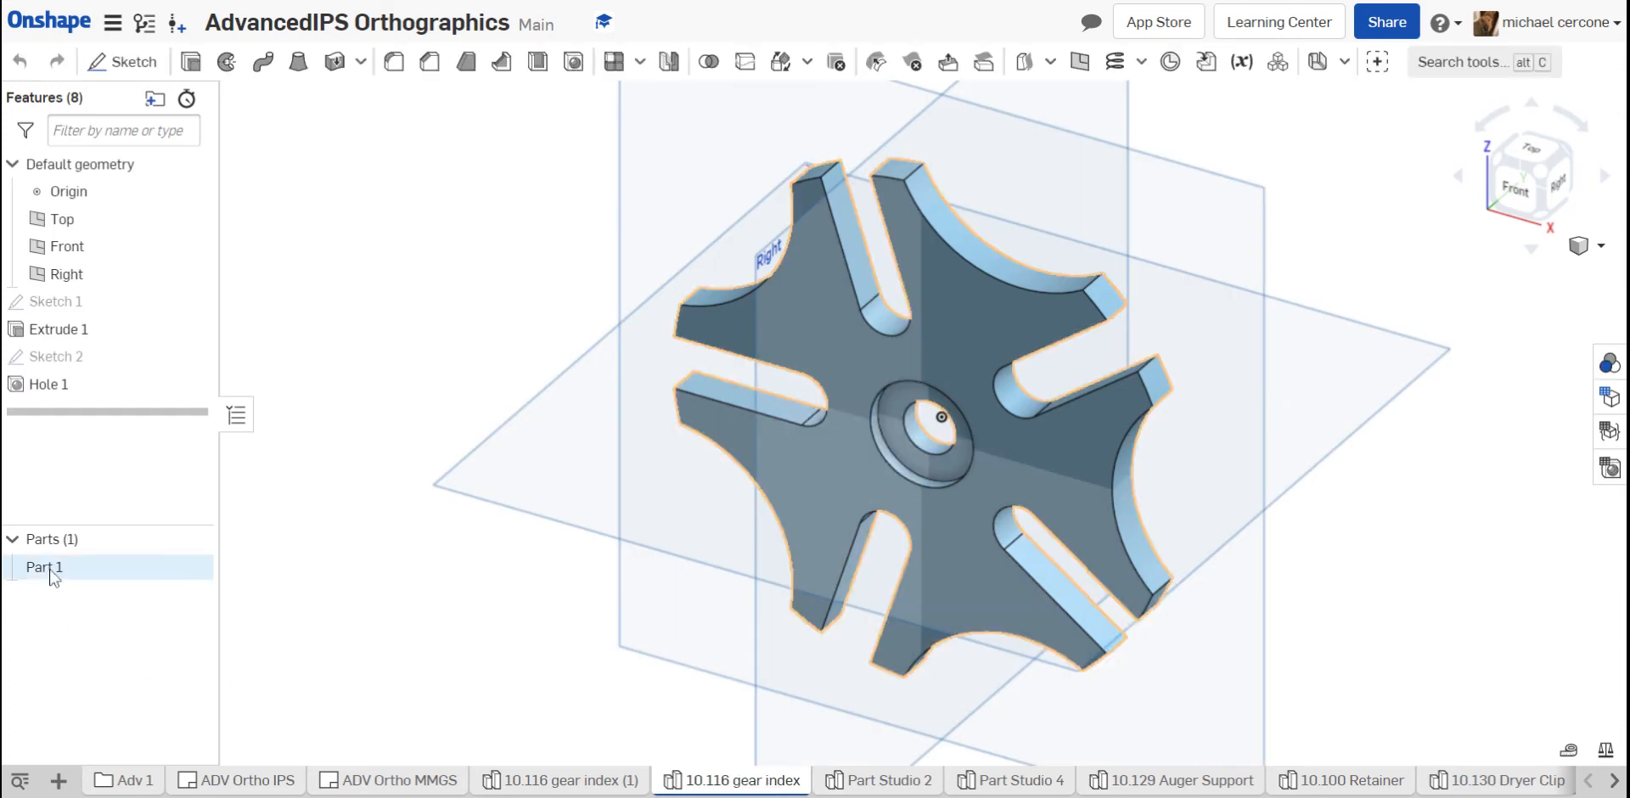
right_click(714, 785)
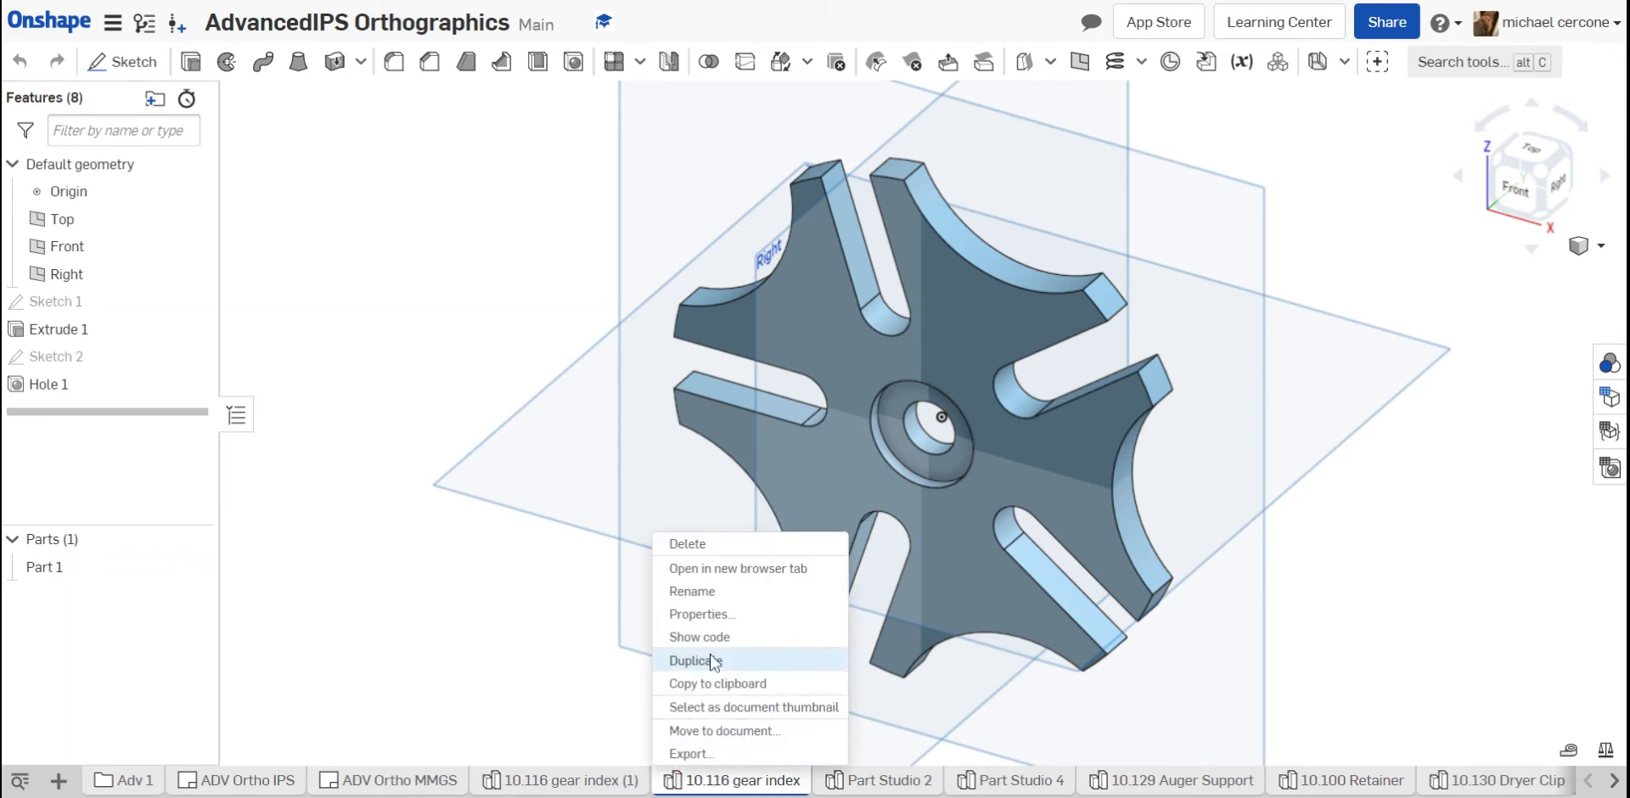
click(692, 590)
key(ctrl+c)
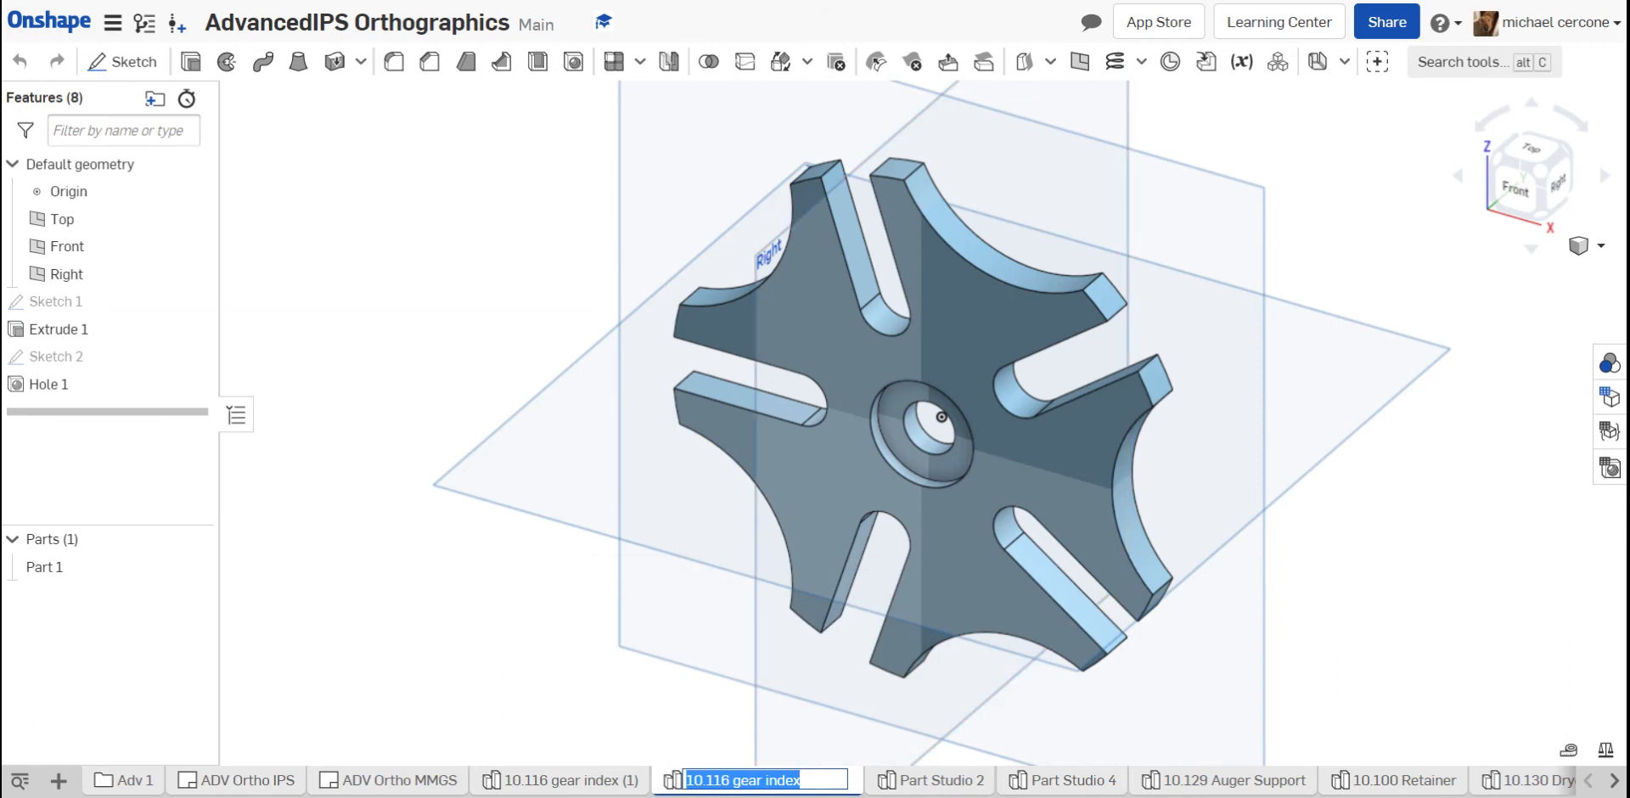
right_click(49, 571)
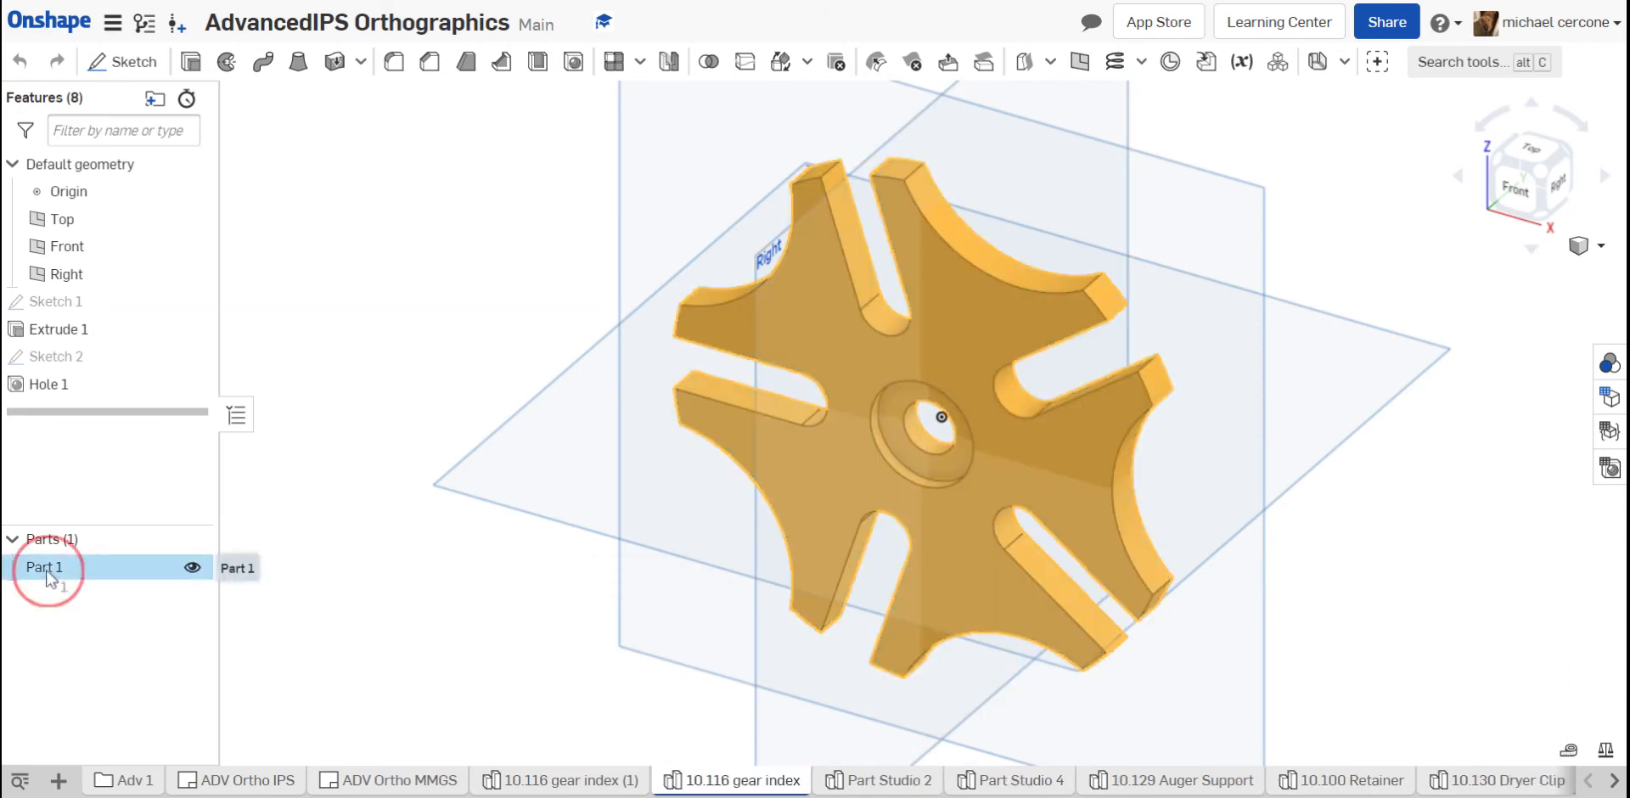
click(88, 283)
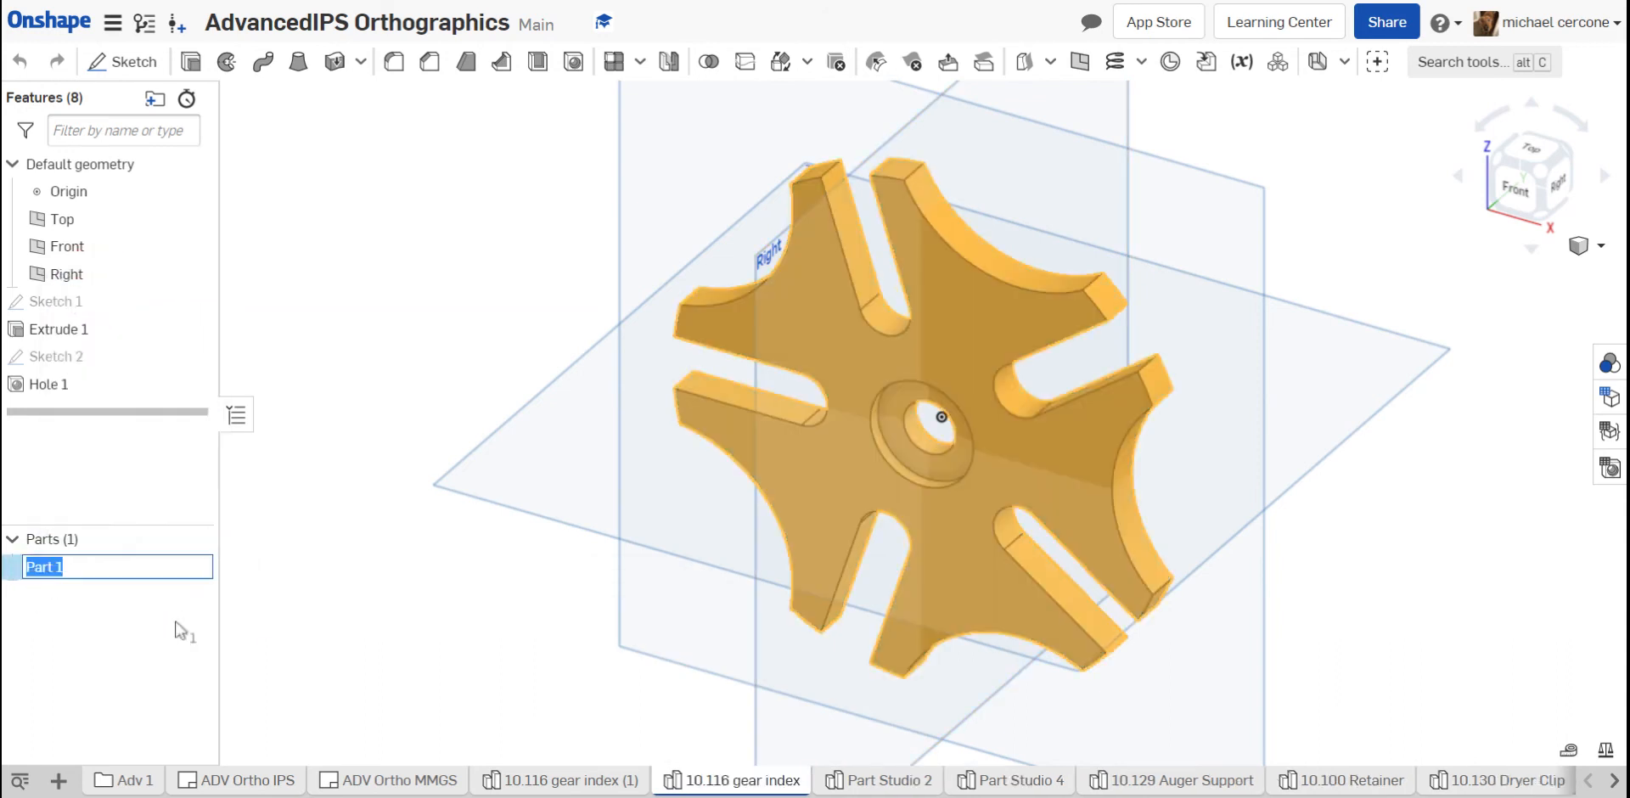
key(ctrl+v)
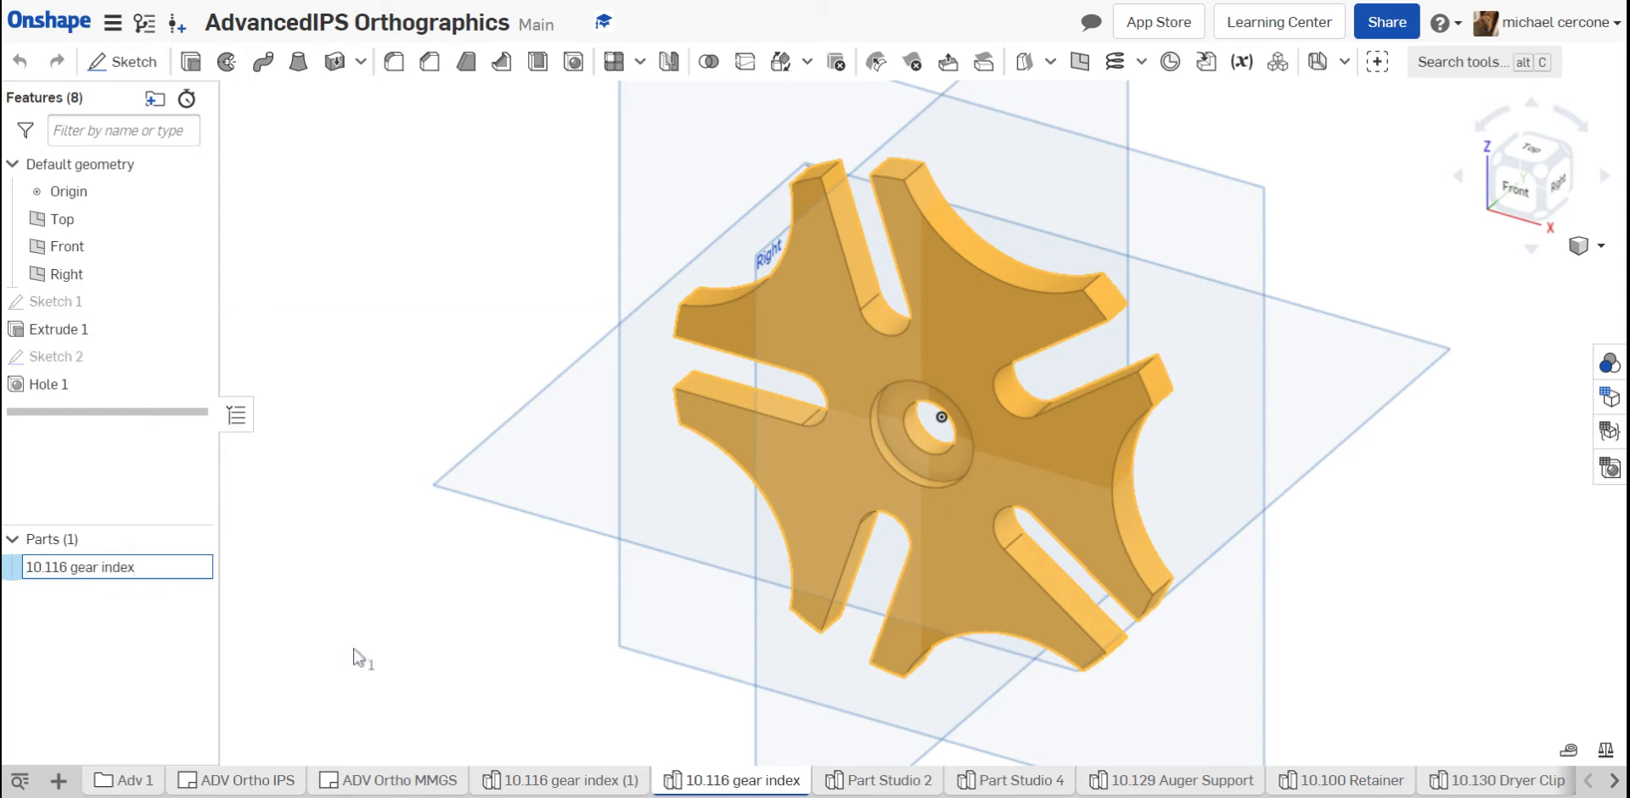
click(355, 657)
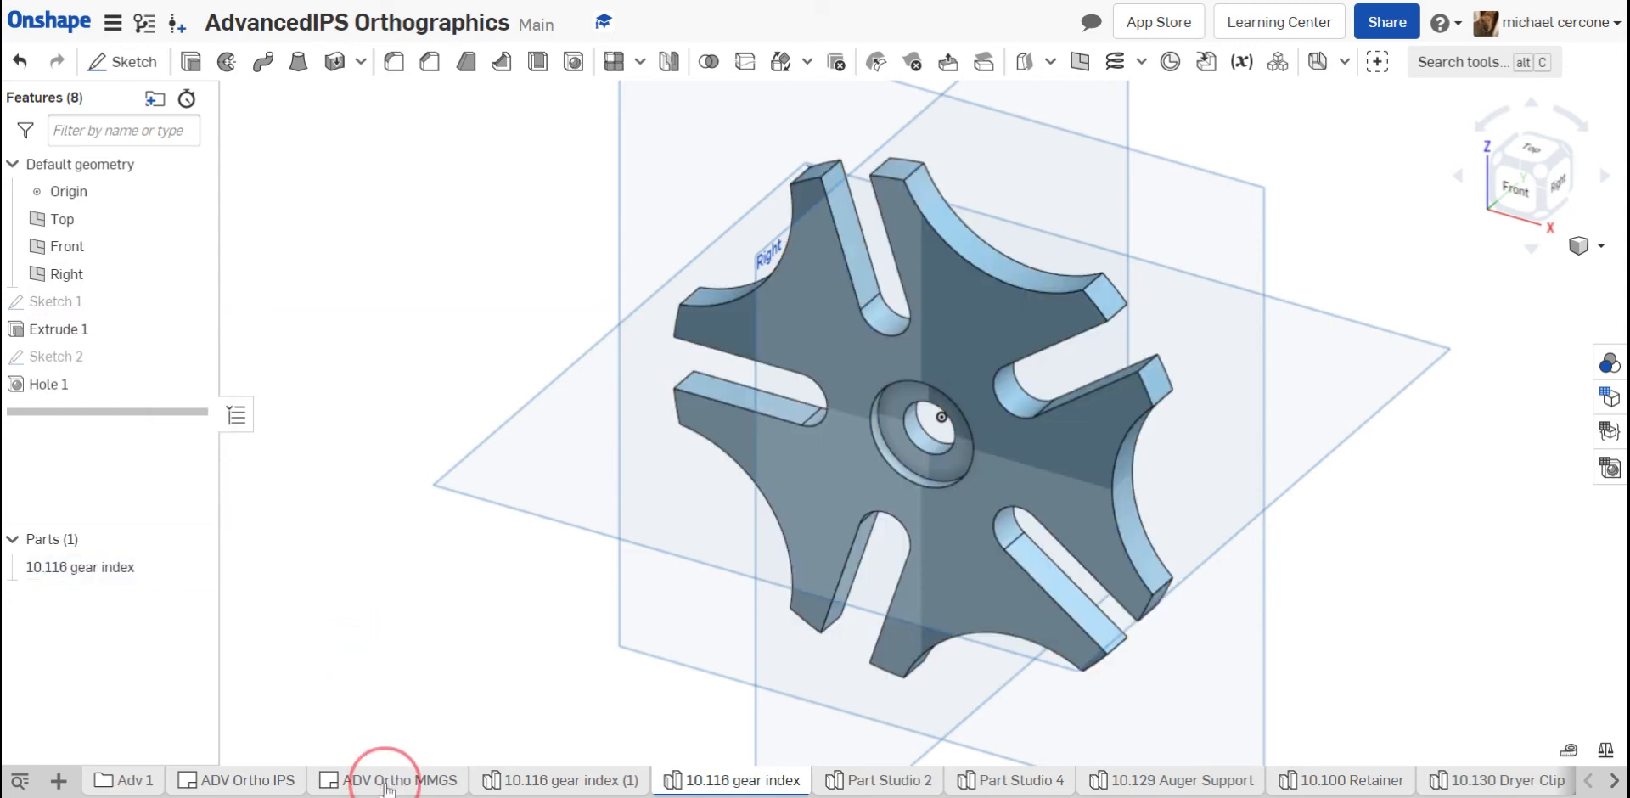
click(387, 783)
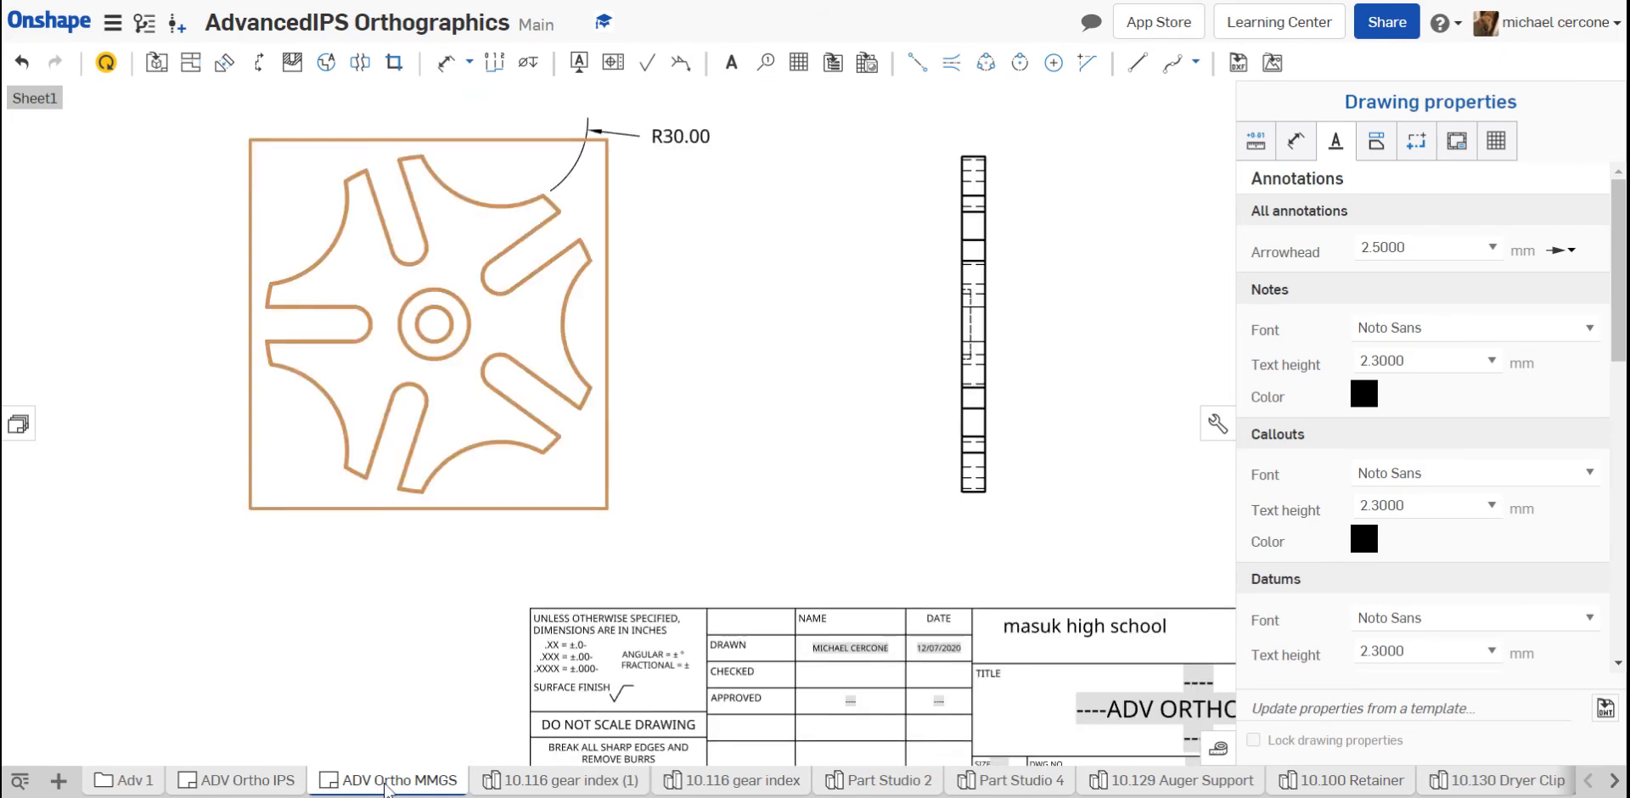
Step: Try to replace the DWG NO. placeholder in the title block with the sheet reference's Name property
middle_drag(883, 556, 692, 364)
scroll(1006, 518, up, 5)
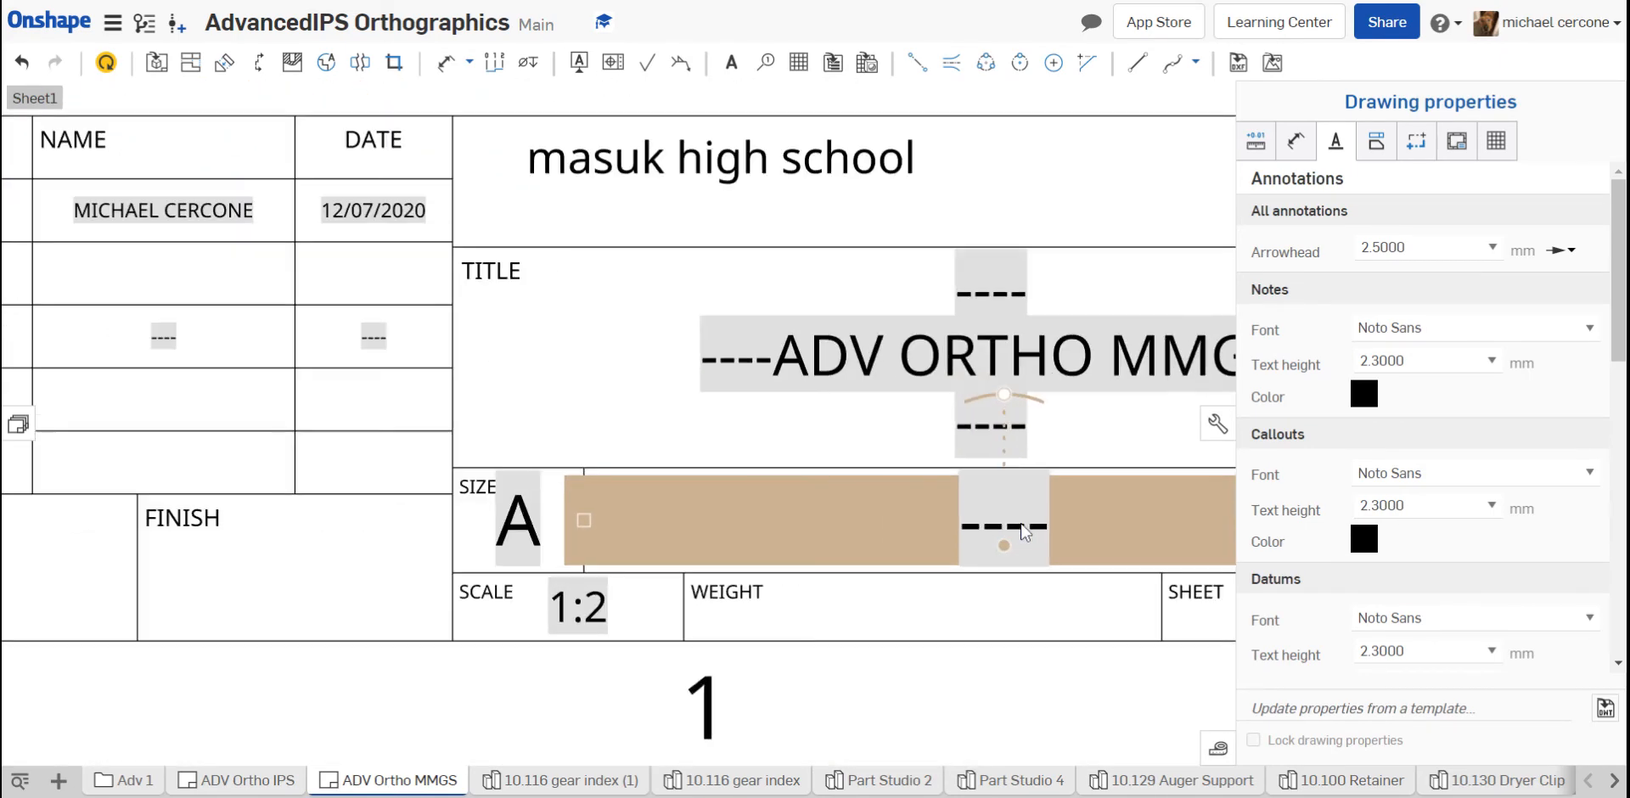
double_click(1023, 530)
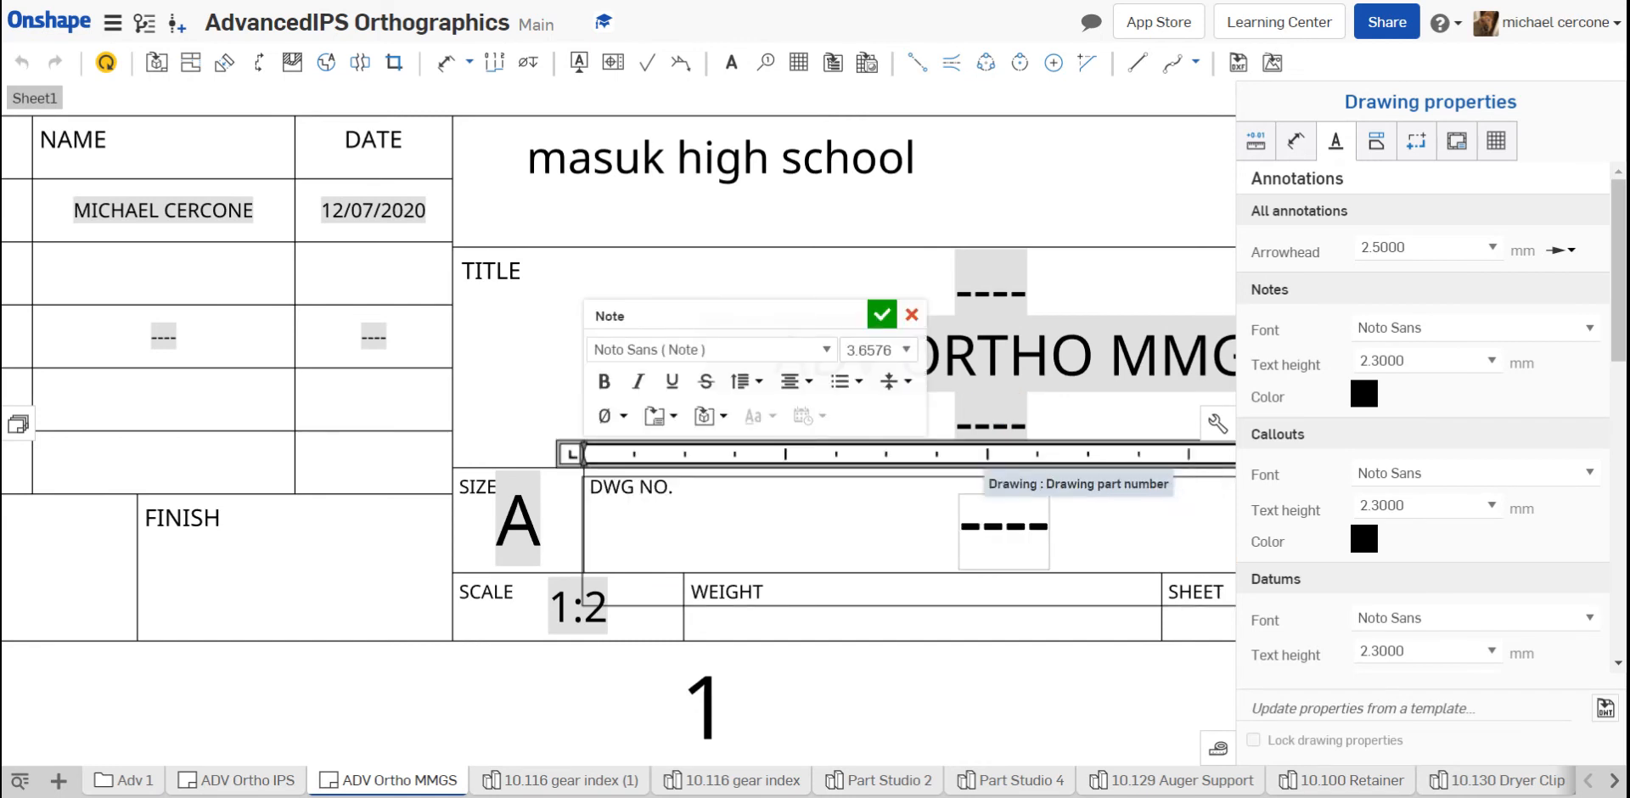
key(BackSpace)
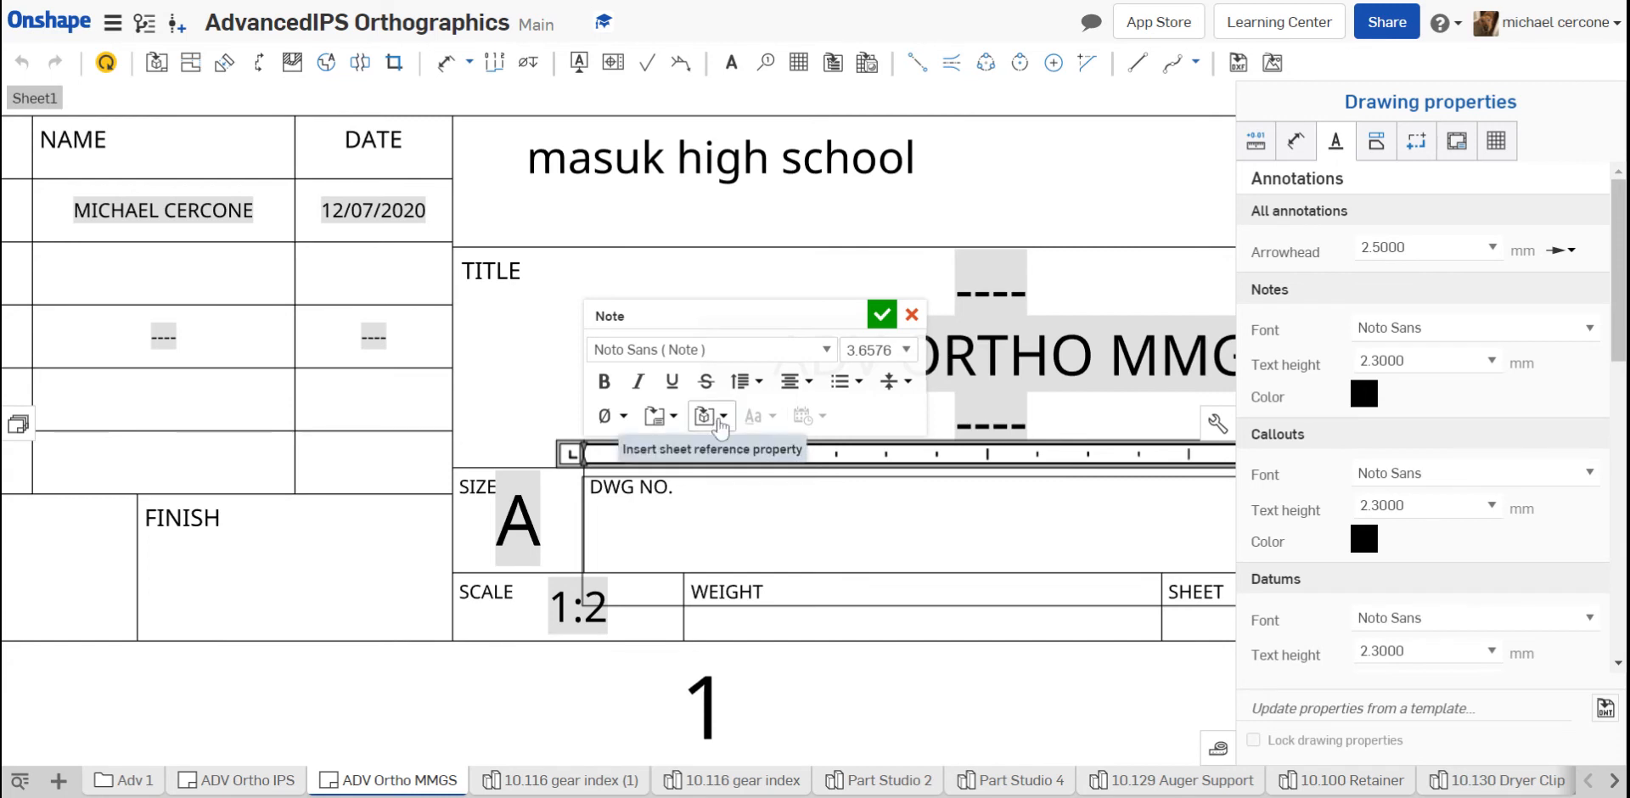
click(723, 418)
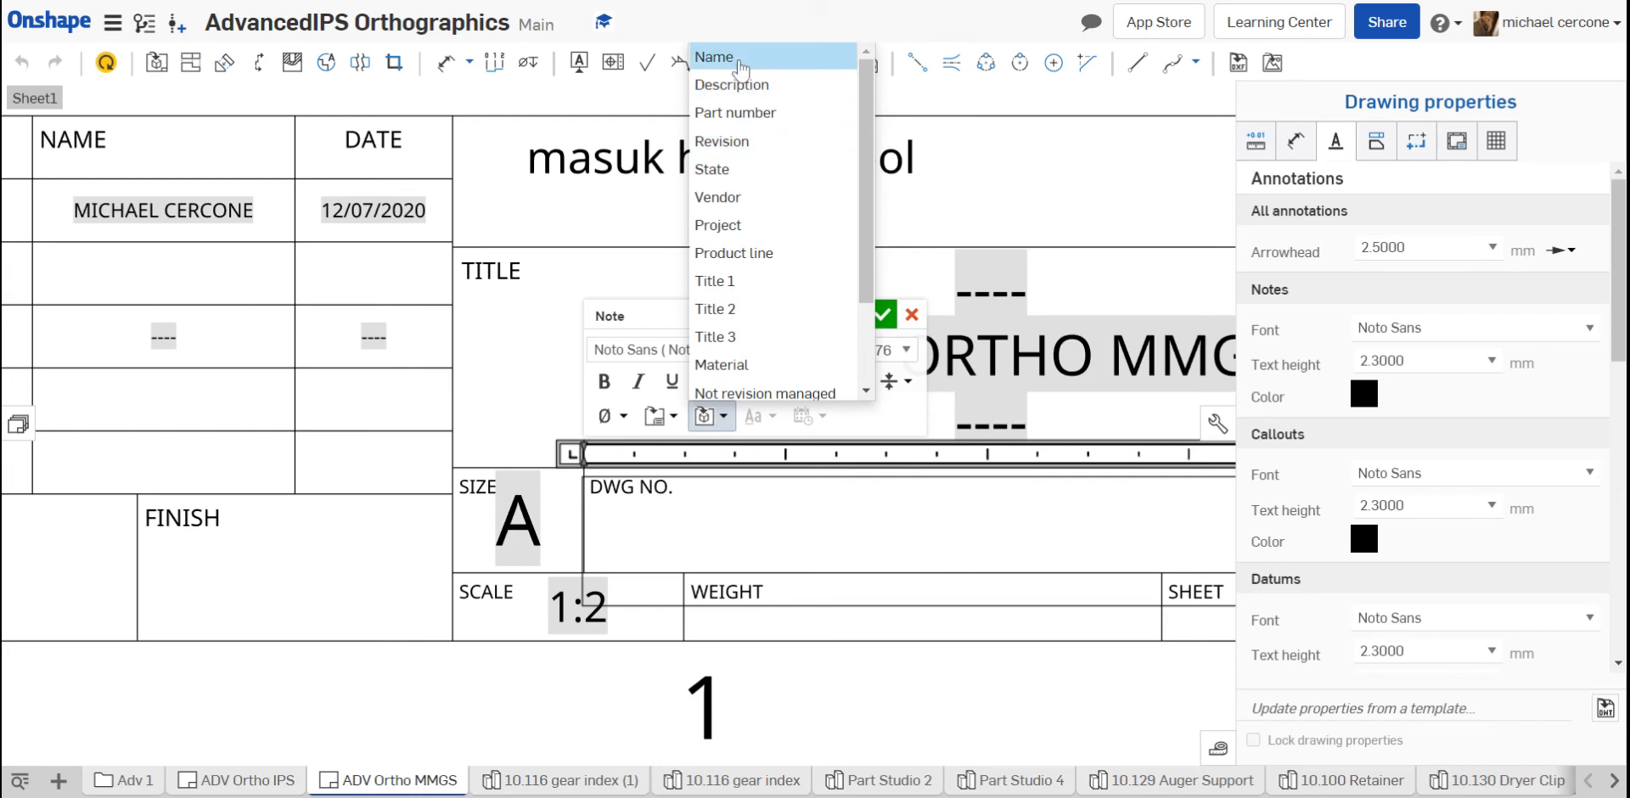
click(730, 56)
scroll(693, 580, down, 5)
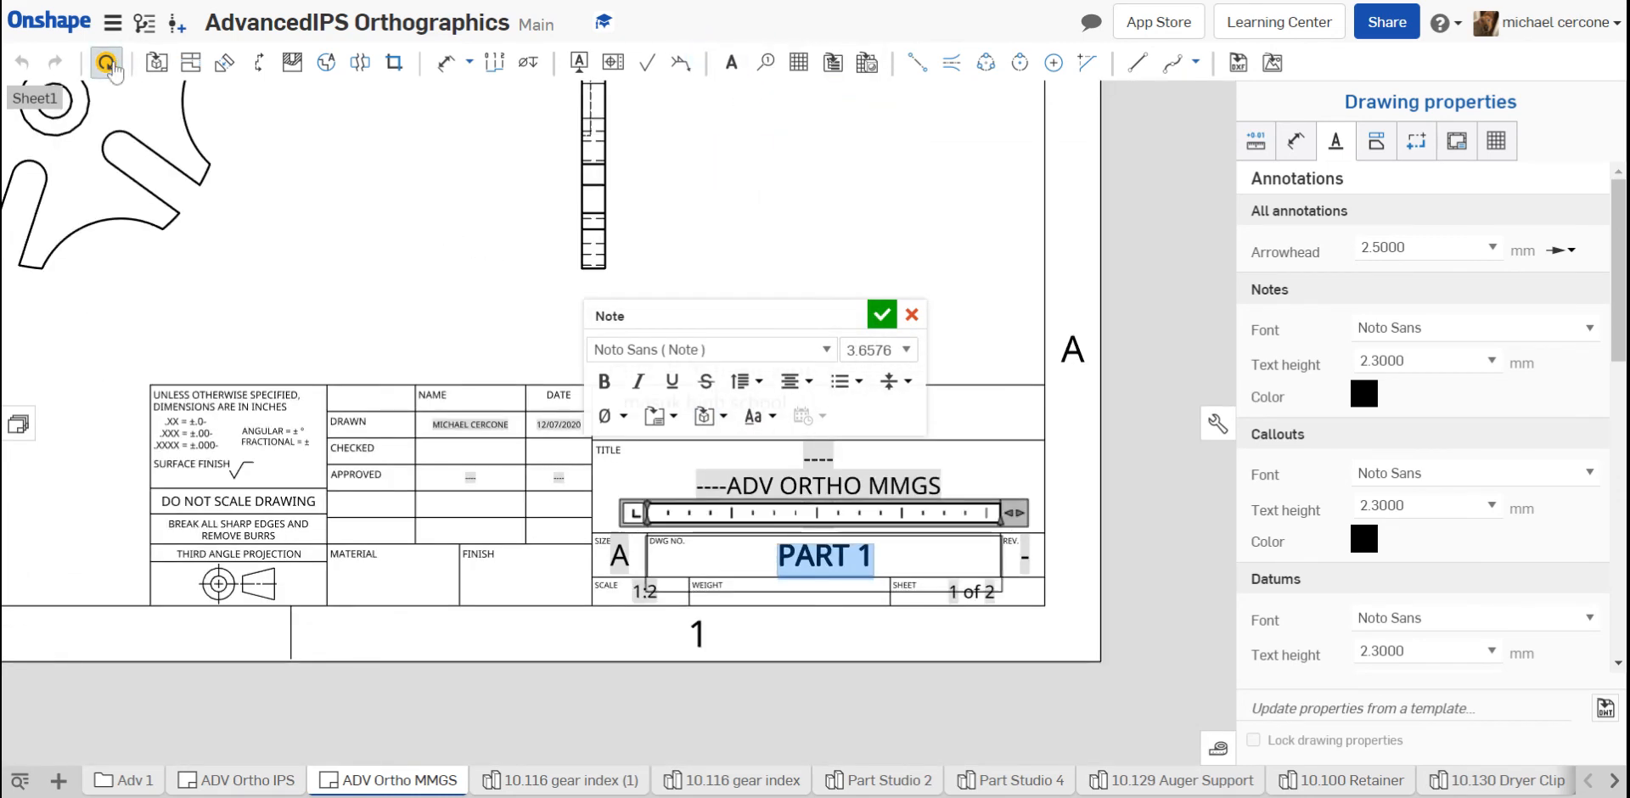
Step: Update the drawing to pick up the part changes and recheck its title block
click(106, 63)
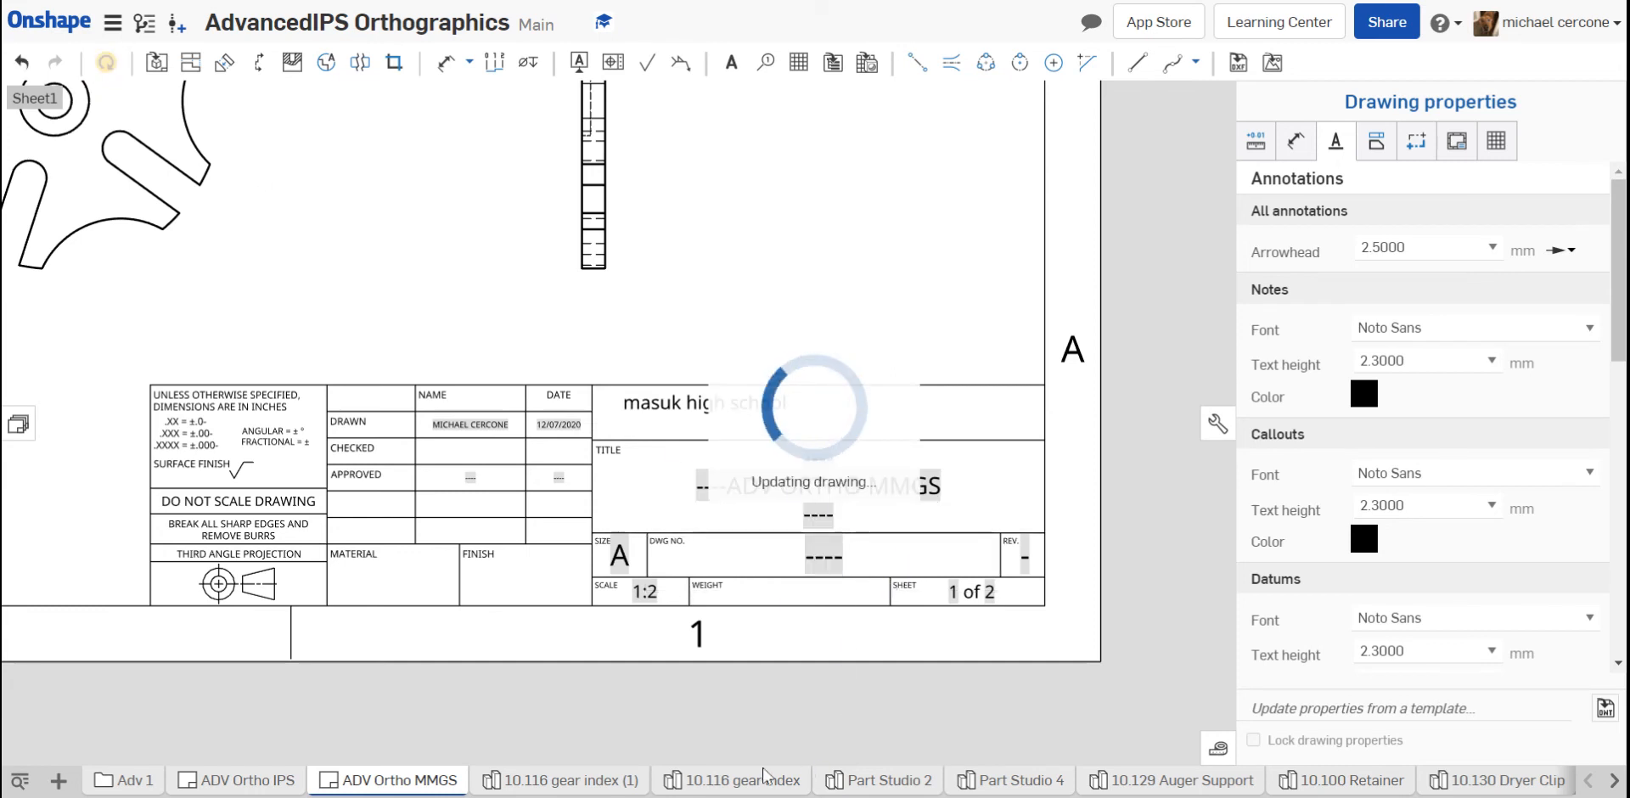
mouse_move(733, 789)
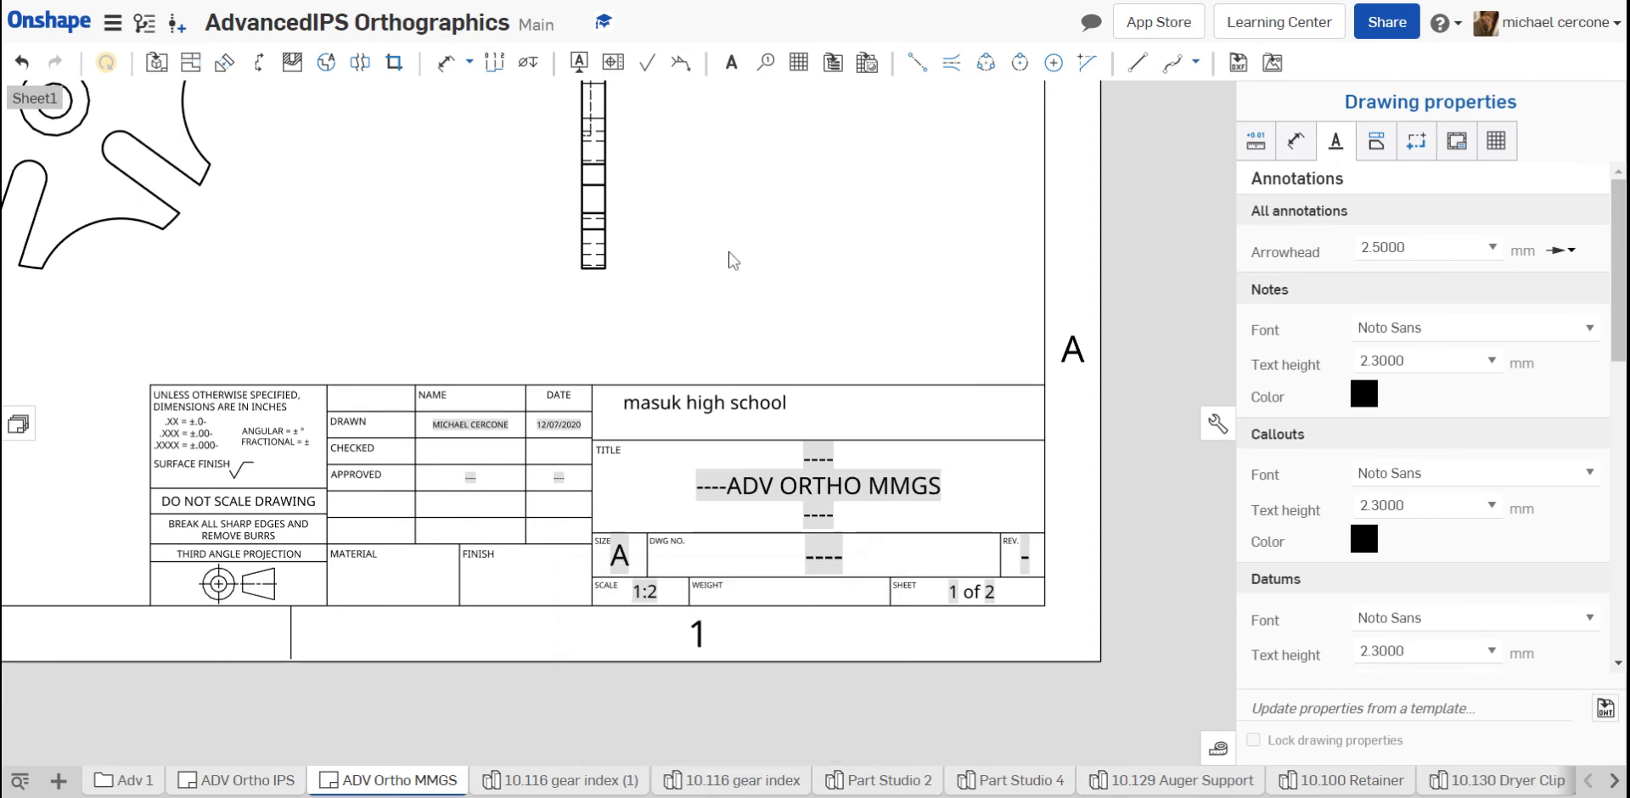
scroll(793, 304, down, 5)
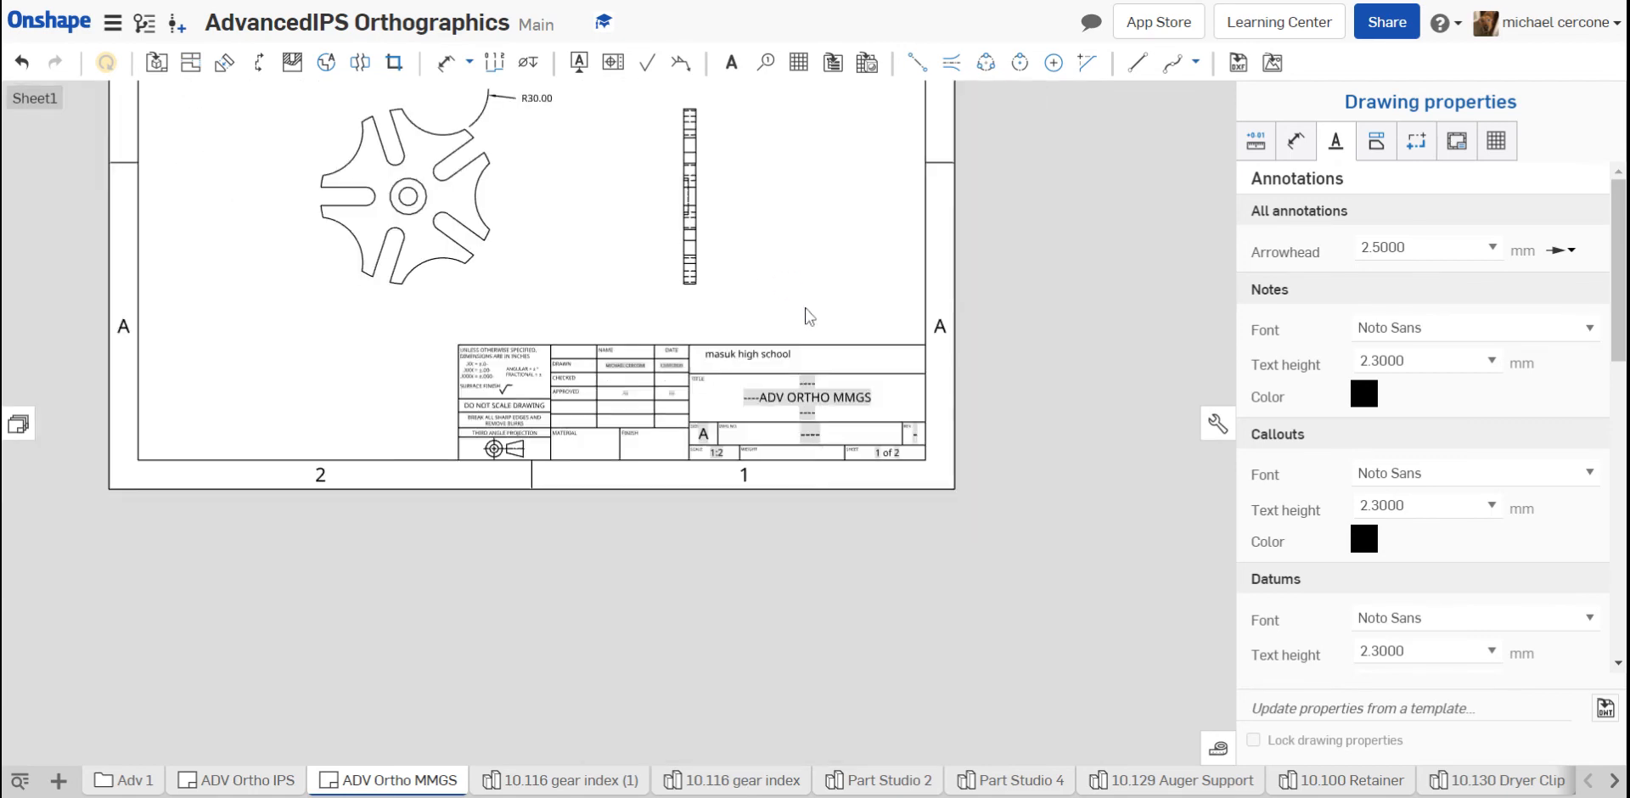
click(893, 415)
scroll(826, 397, up, 4)
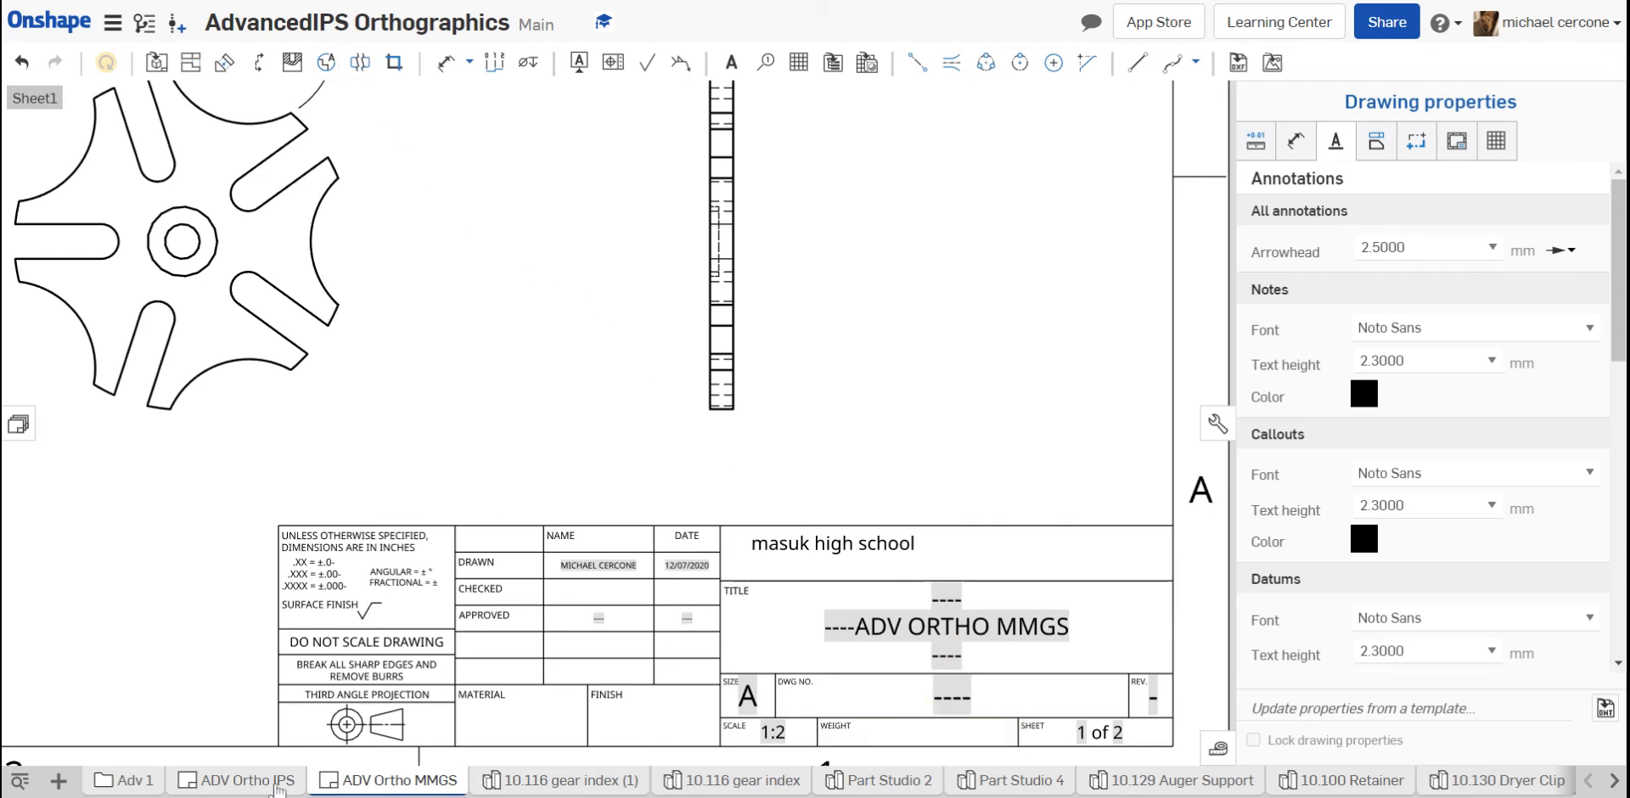
Step: Open the ADV Ortho IPS drawing and inspect the DWG NO. note in the title block of Sheet2
click(249, 781)
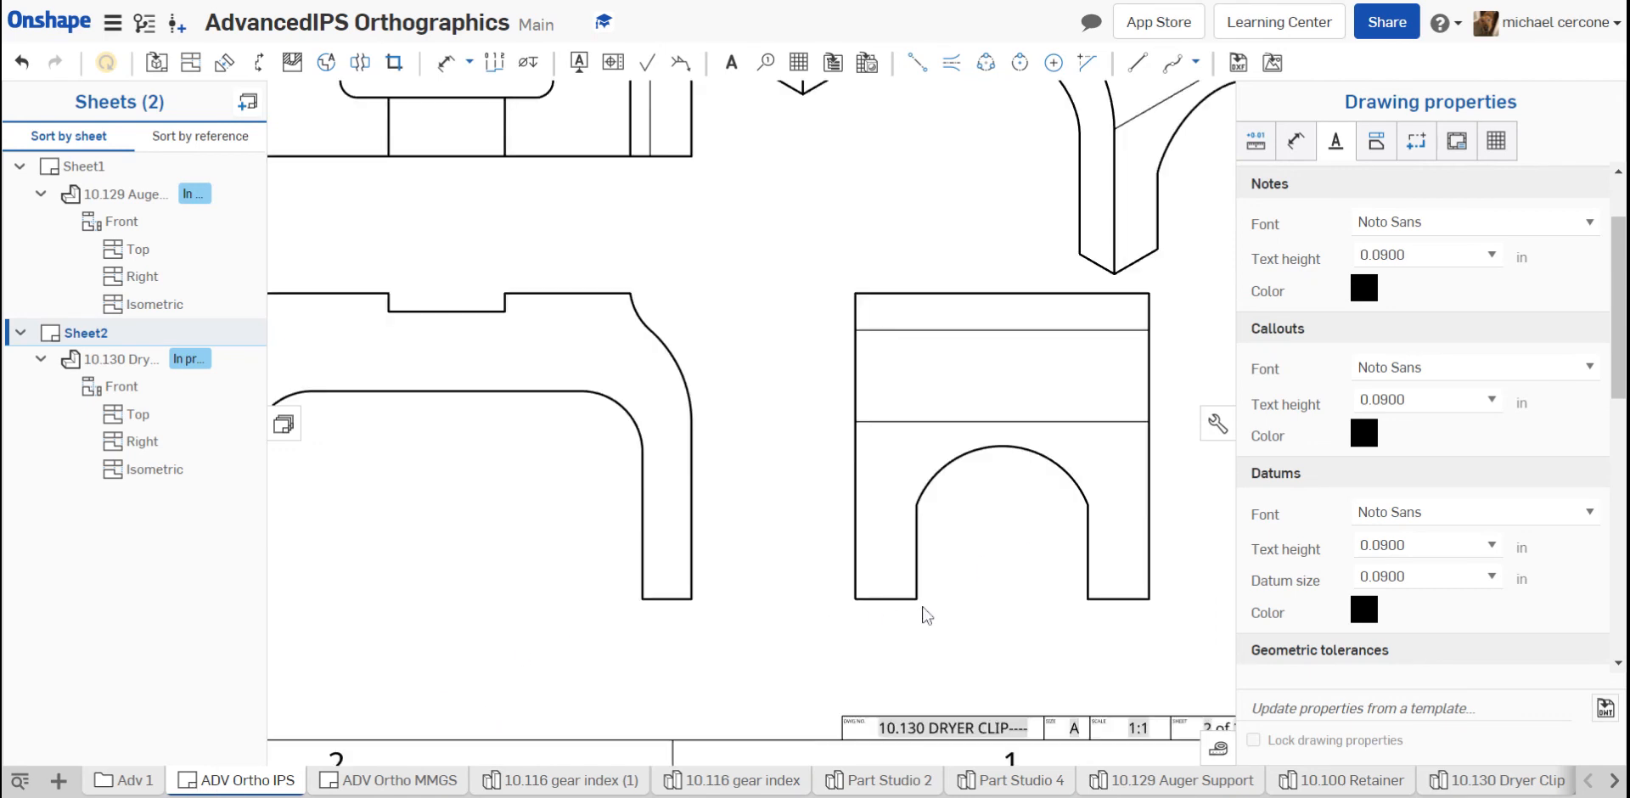
middle_drag(923, 607, 824, 550)
scroll(855, 675, up, 1)
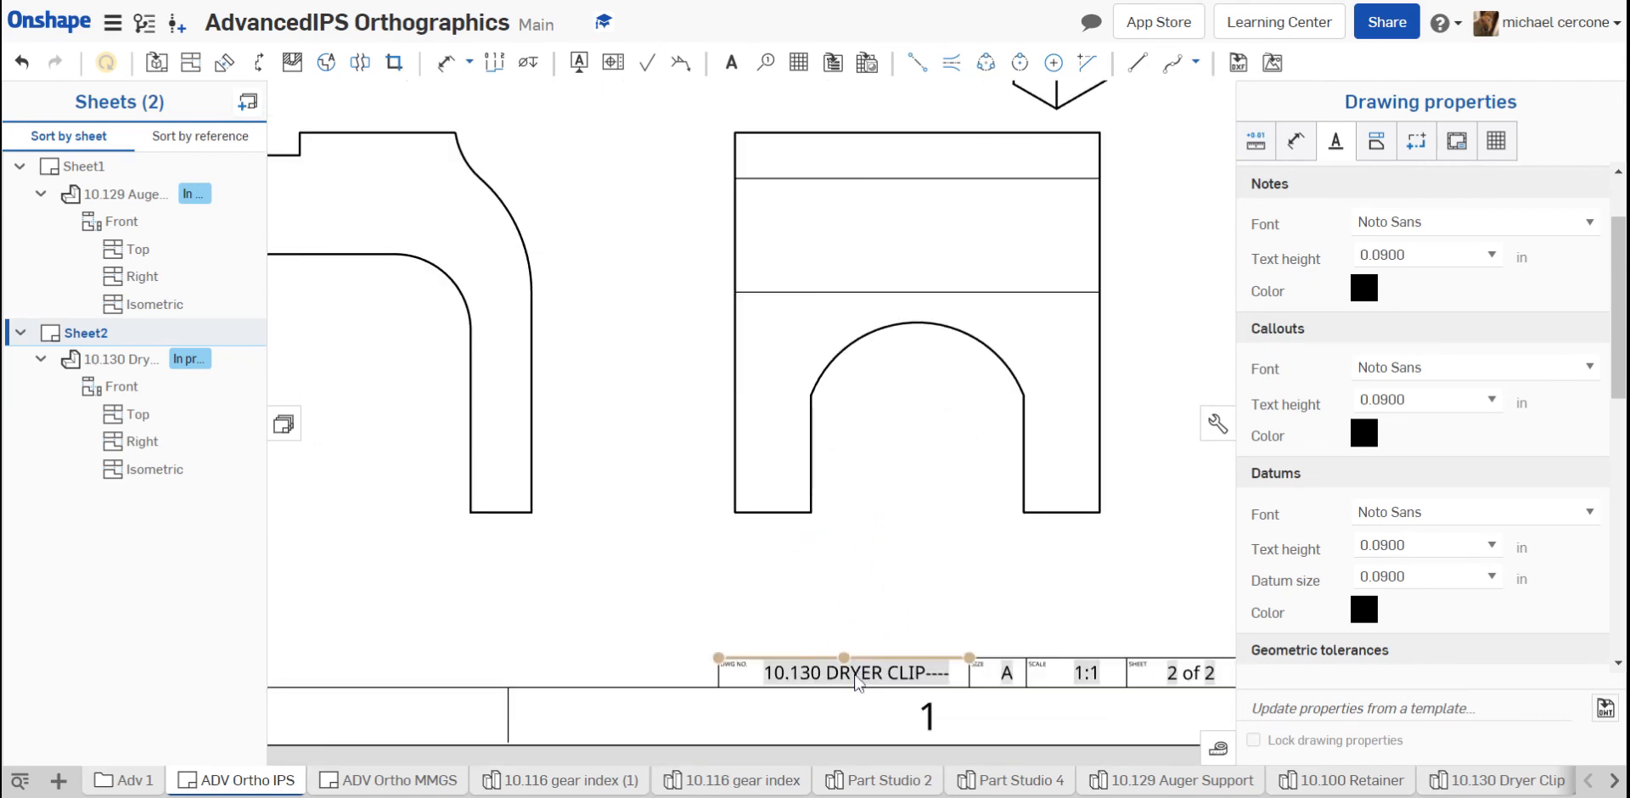
click(855, 676)
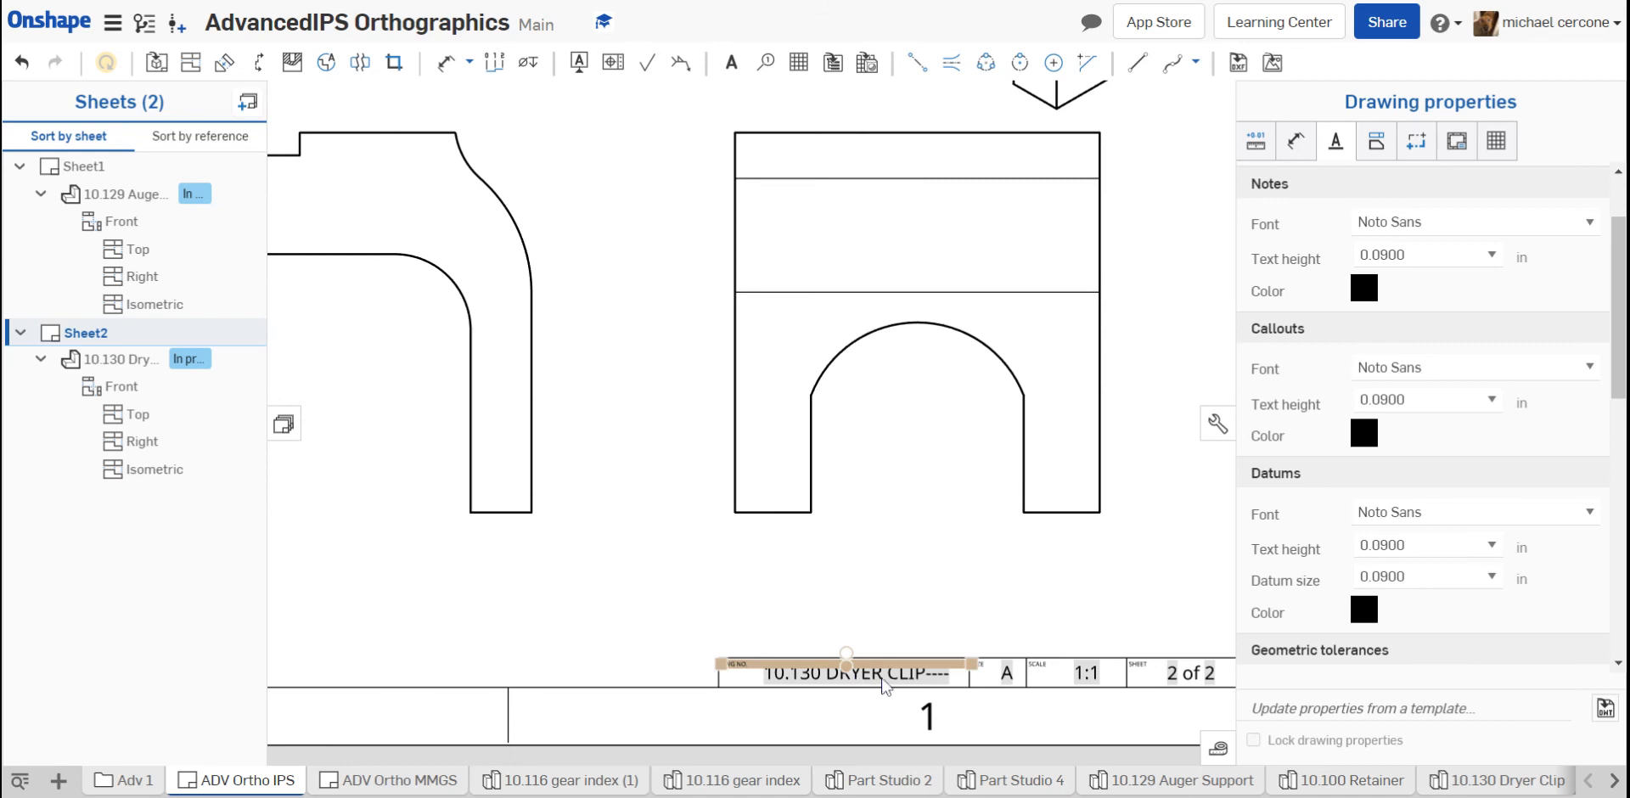
double_click(887, 676)
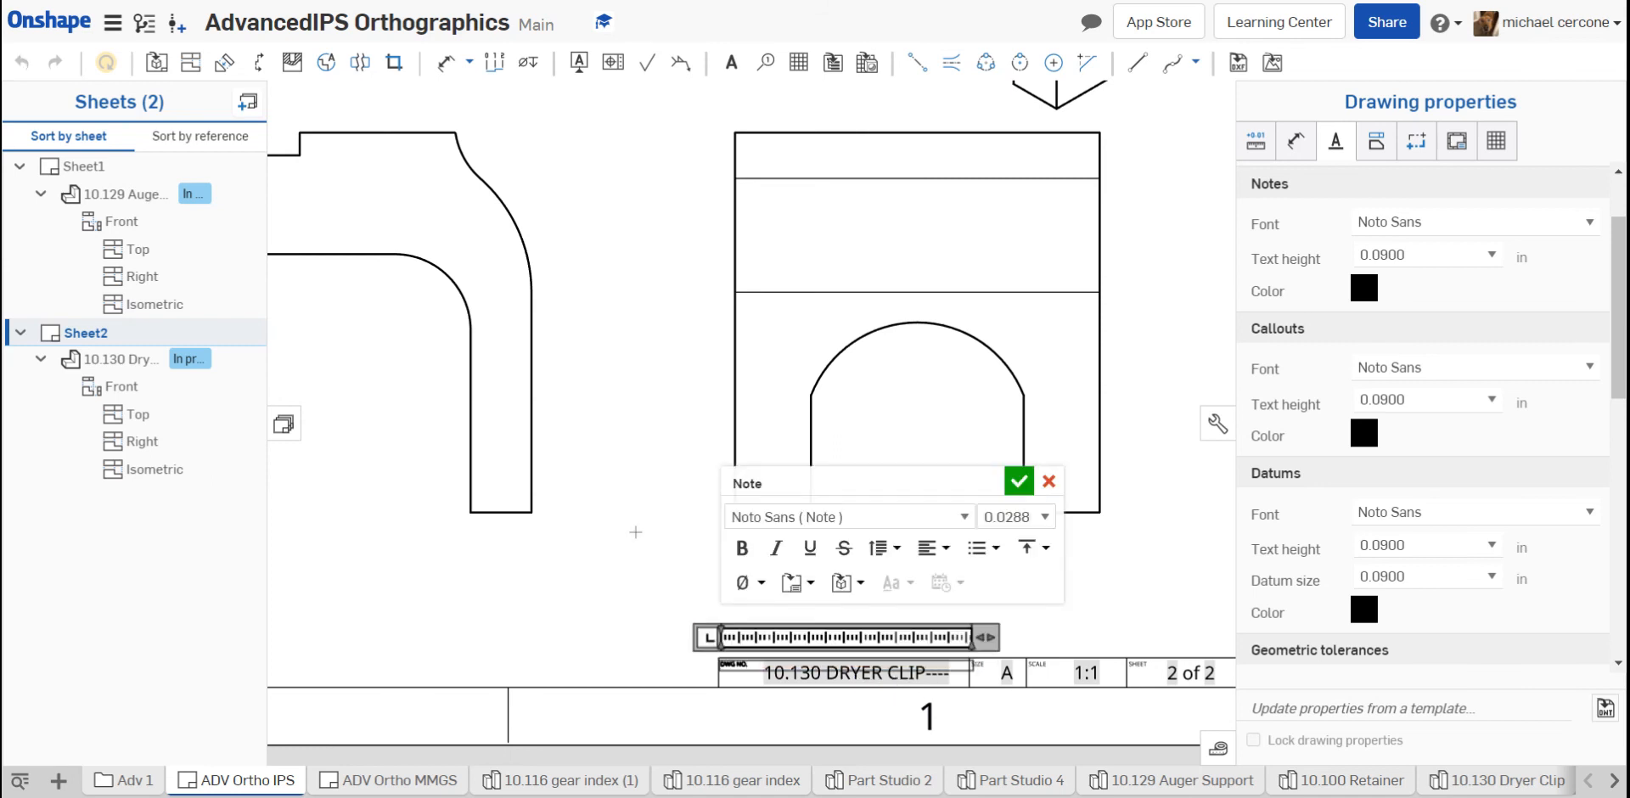
click(1014, 483)
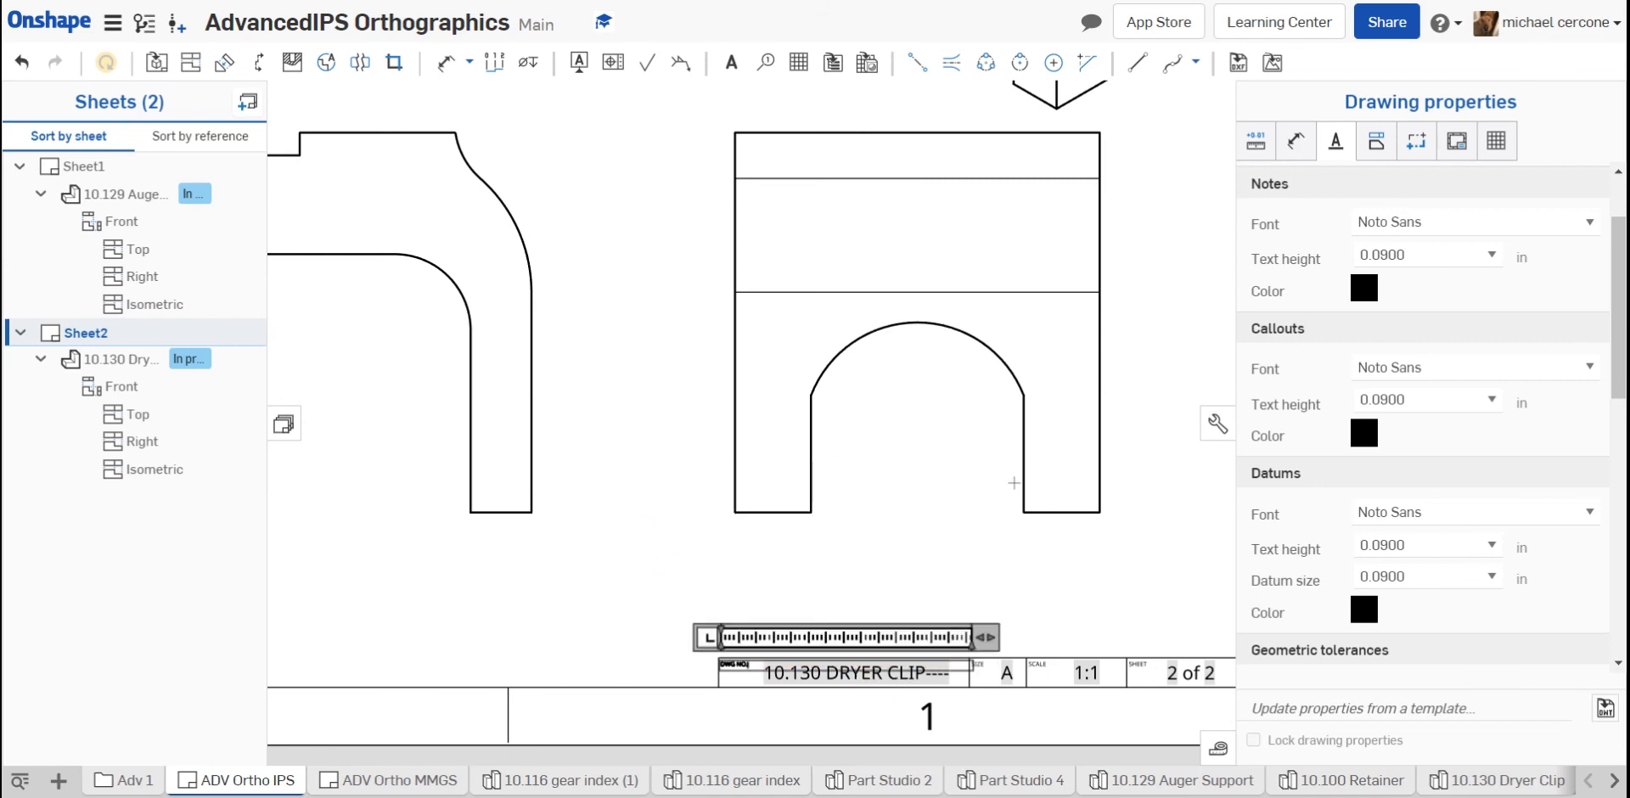
scroll(913, 502, down, 2)
right_drag(758, 476, 798, 586)
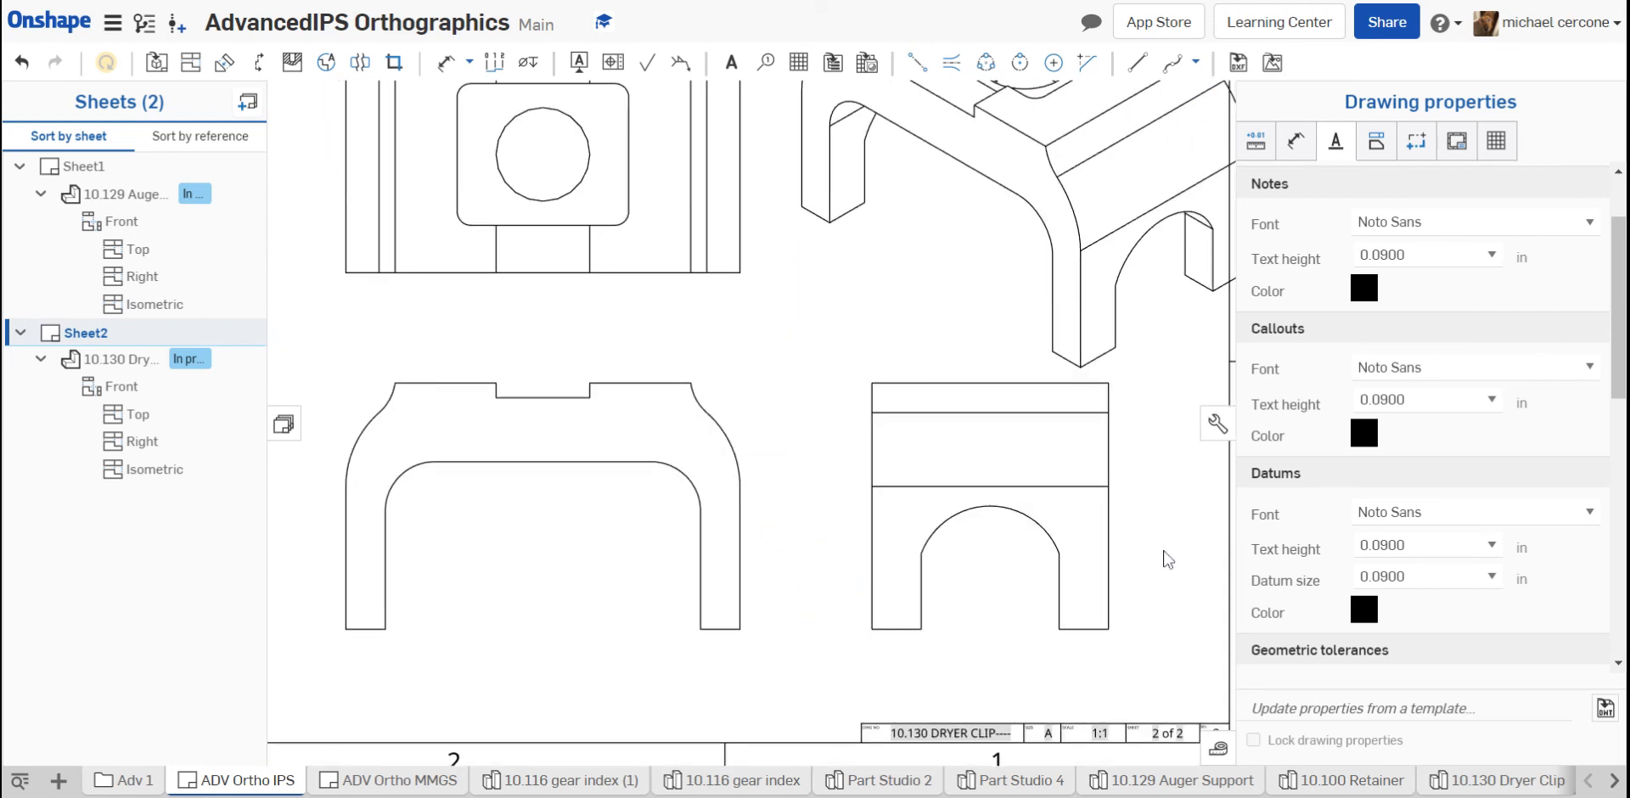
mouse_move(1168, 558)
right_down()
mouse_move(1109, 510)
mouse_move(1001, 498)
right_up()
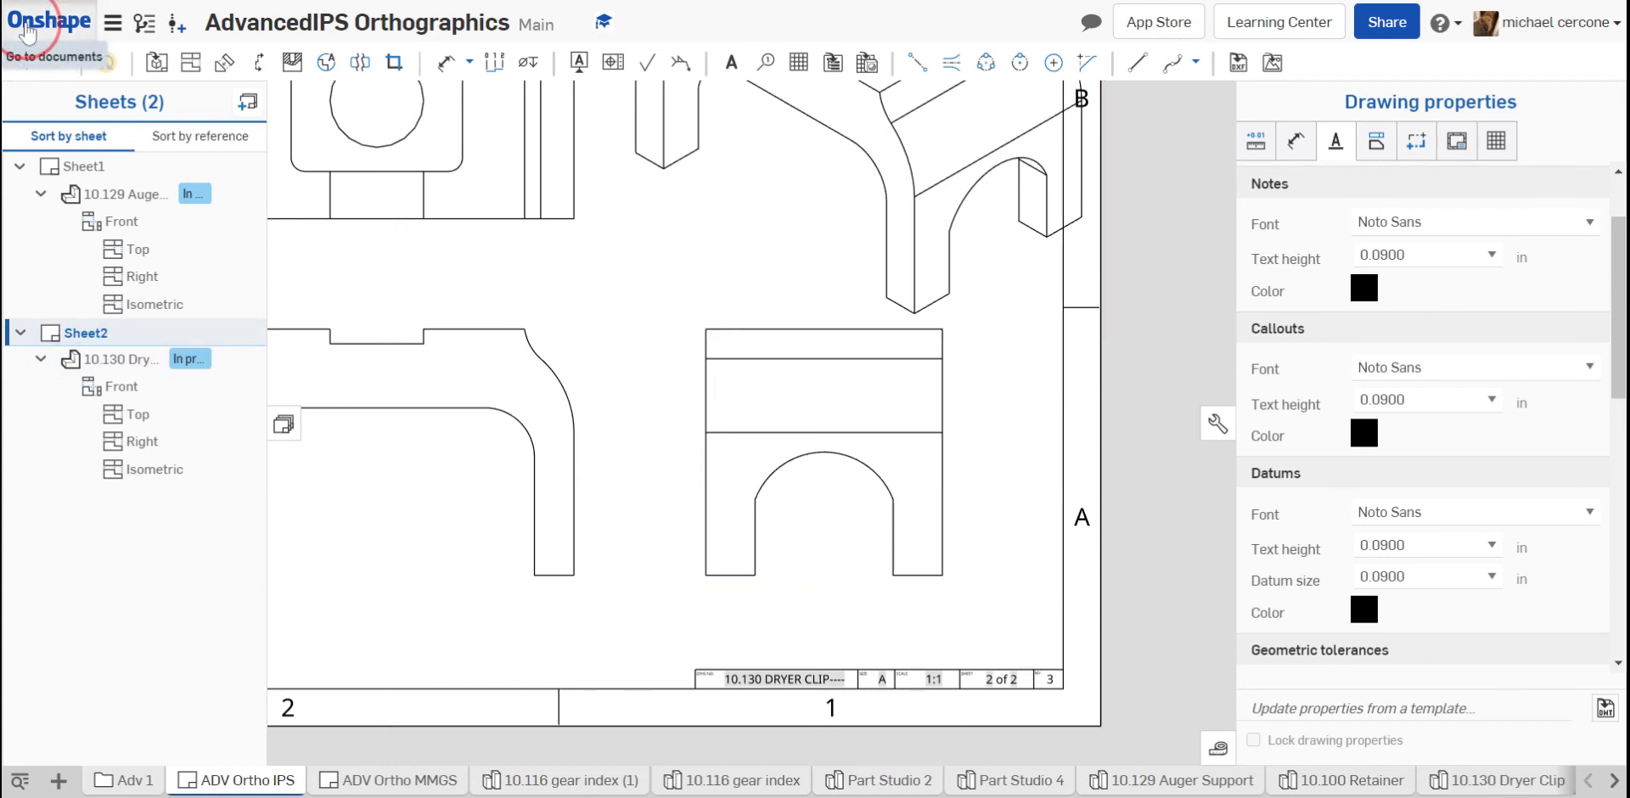
Step: Open the AdvancedMMGSOrthographic document from the documents list and copy its ADV Ortho MMGS drawing to the clipboard
click(28, 32)
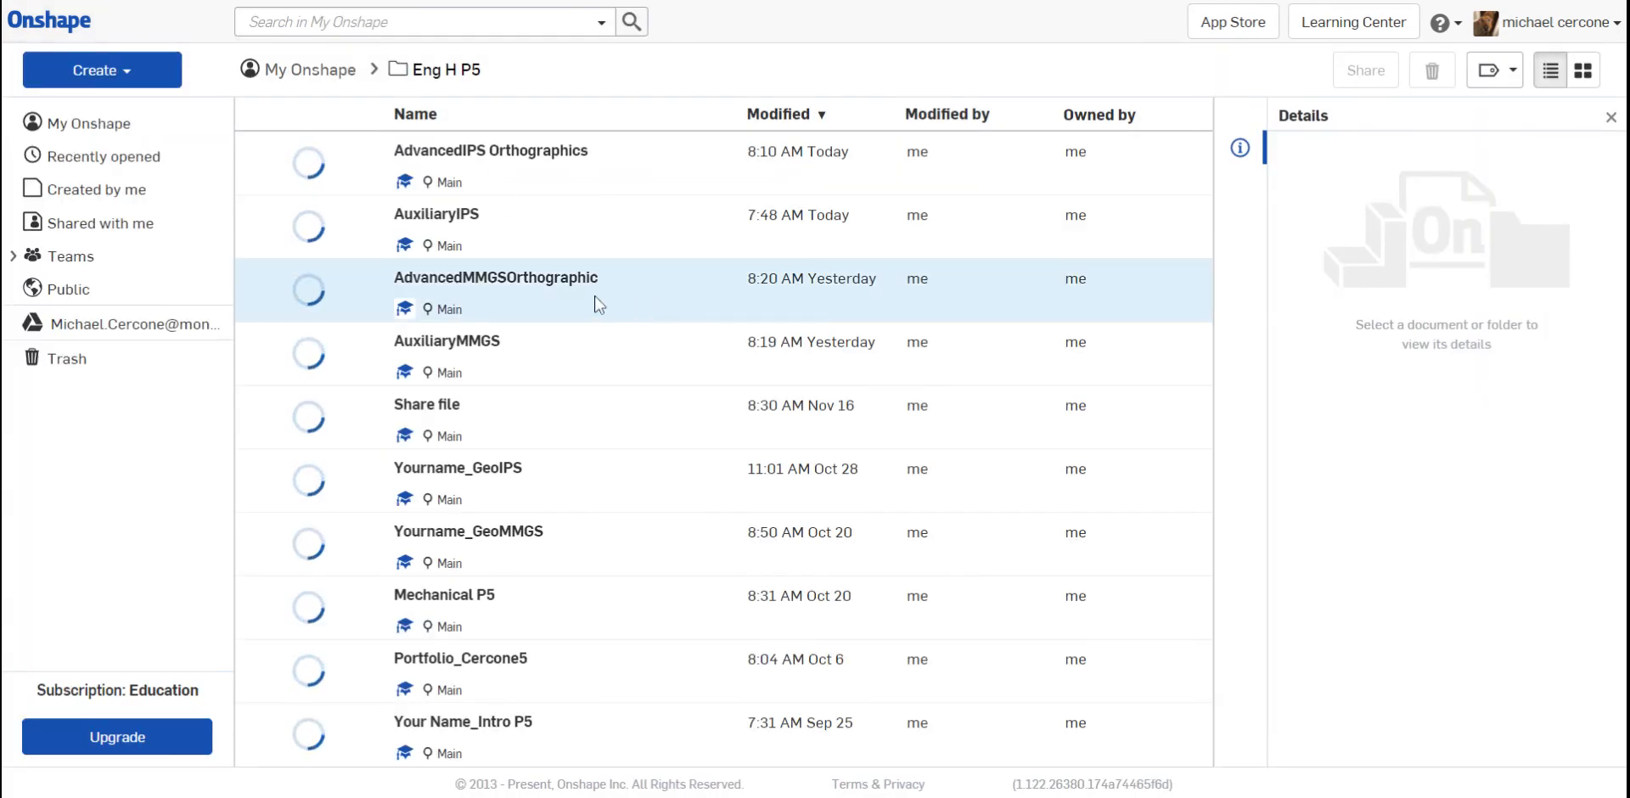
click(507, 314)
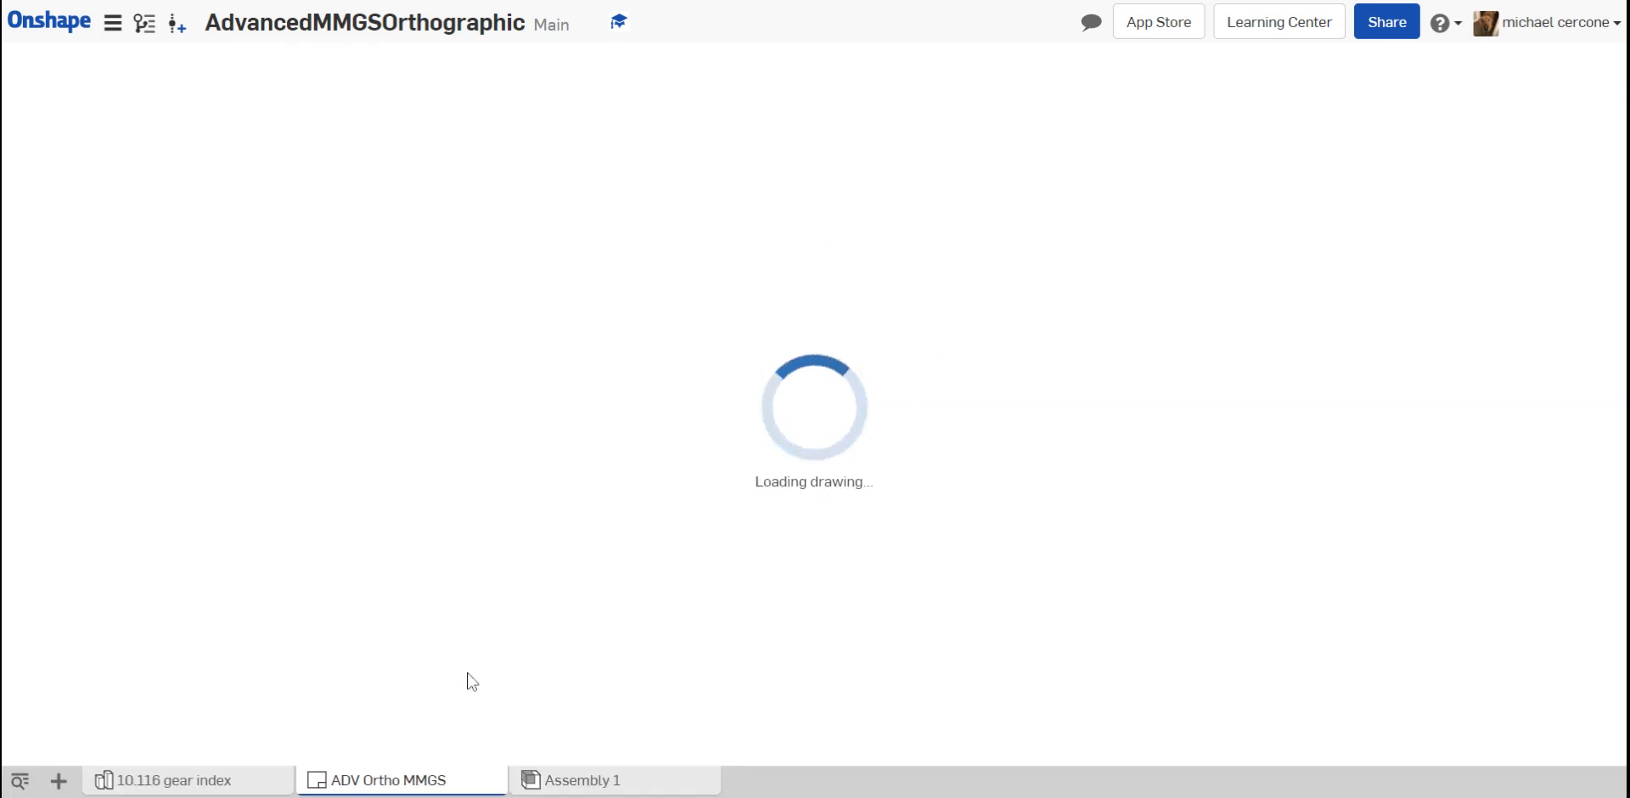
mouse_move(433, 766)
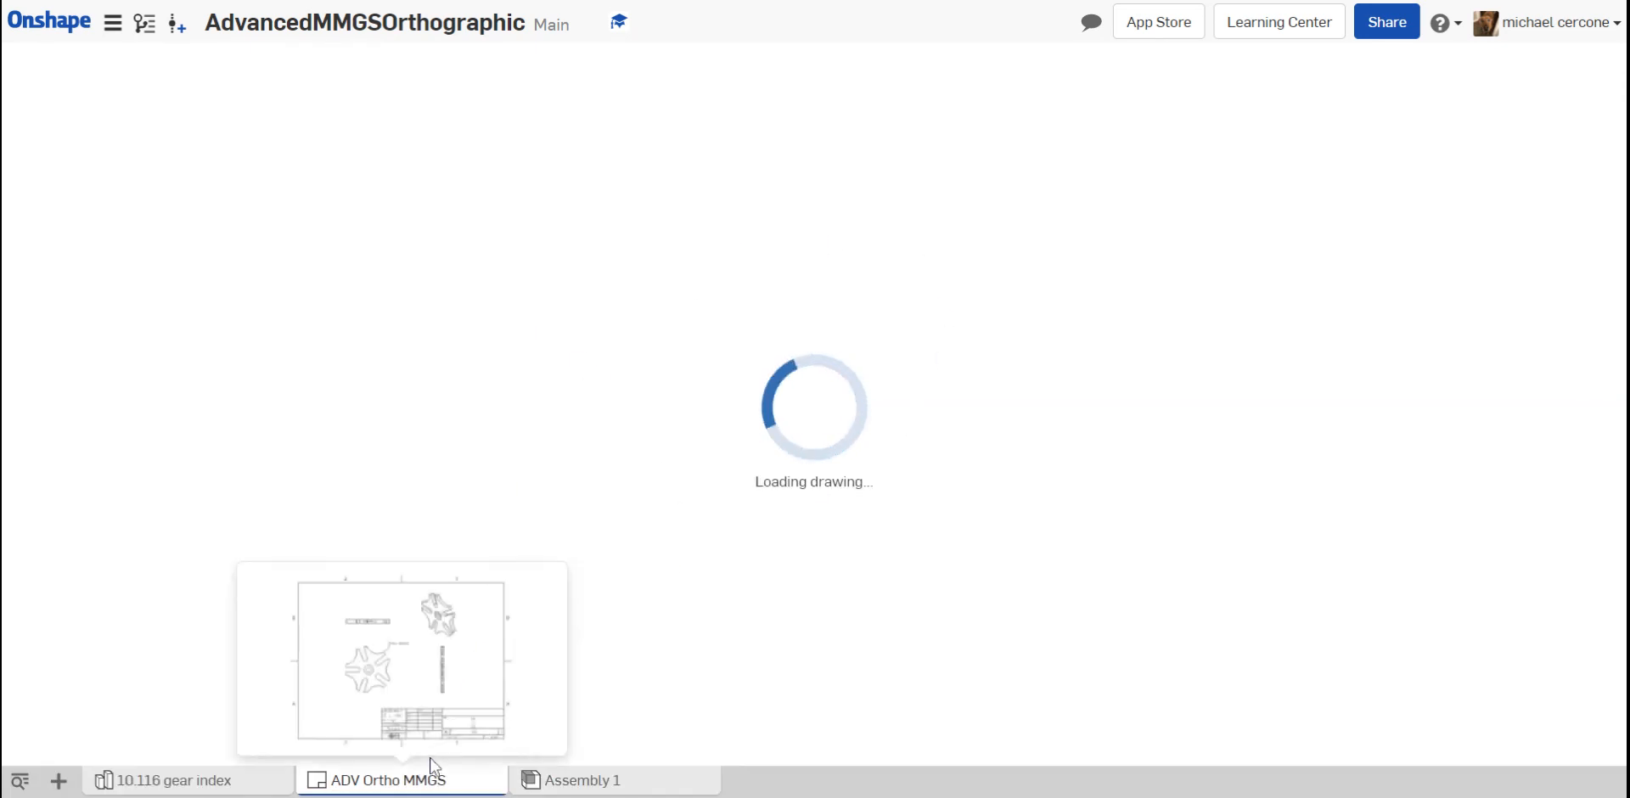
right_click(390, 785)
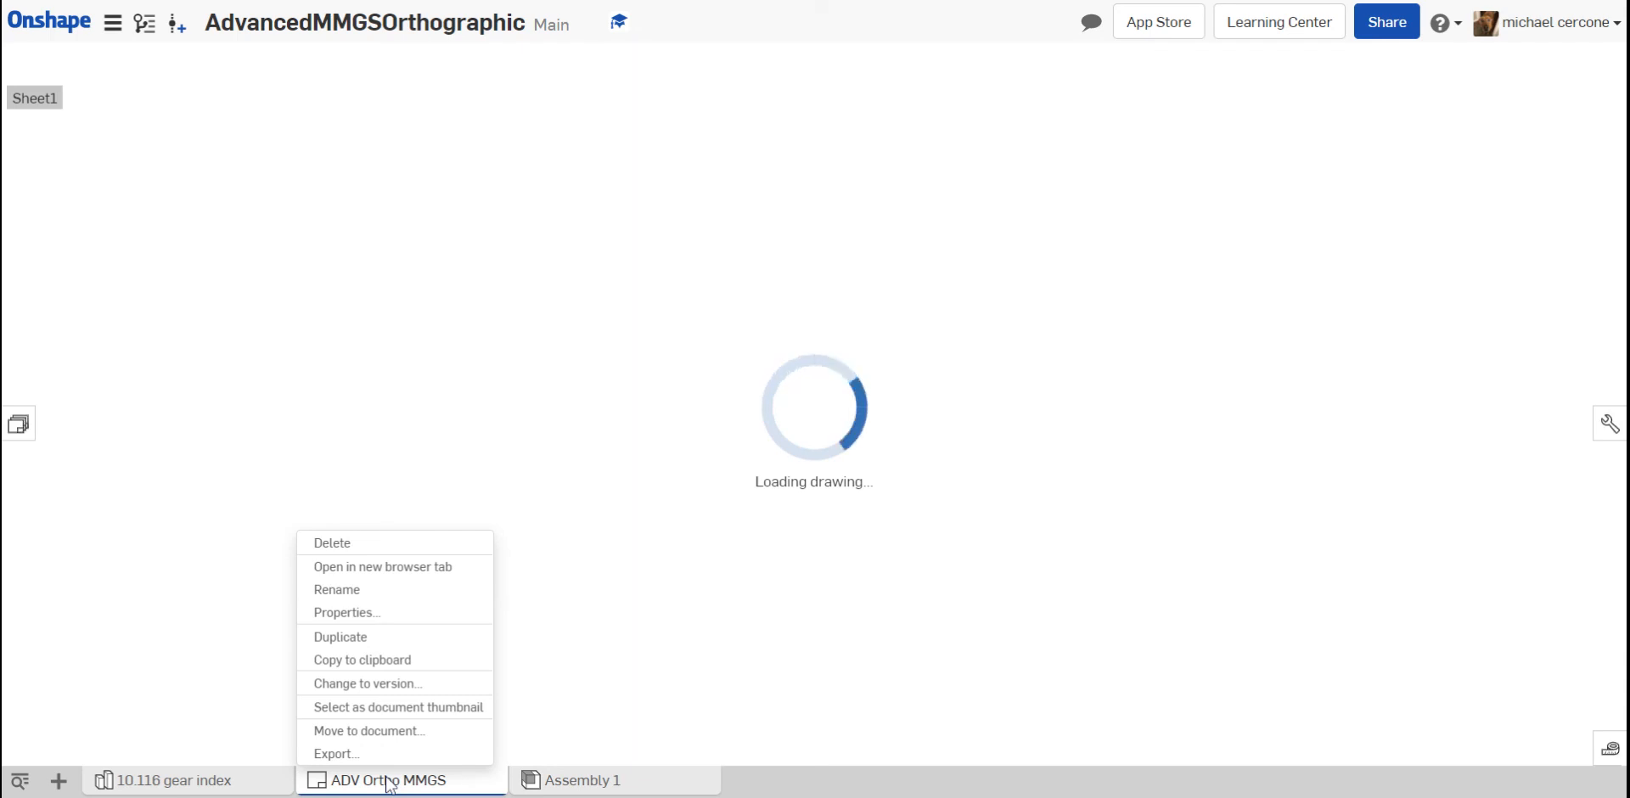
click(389, 666)
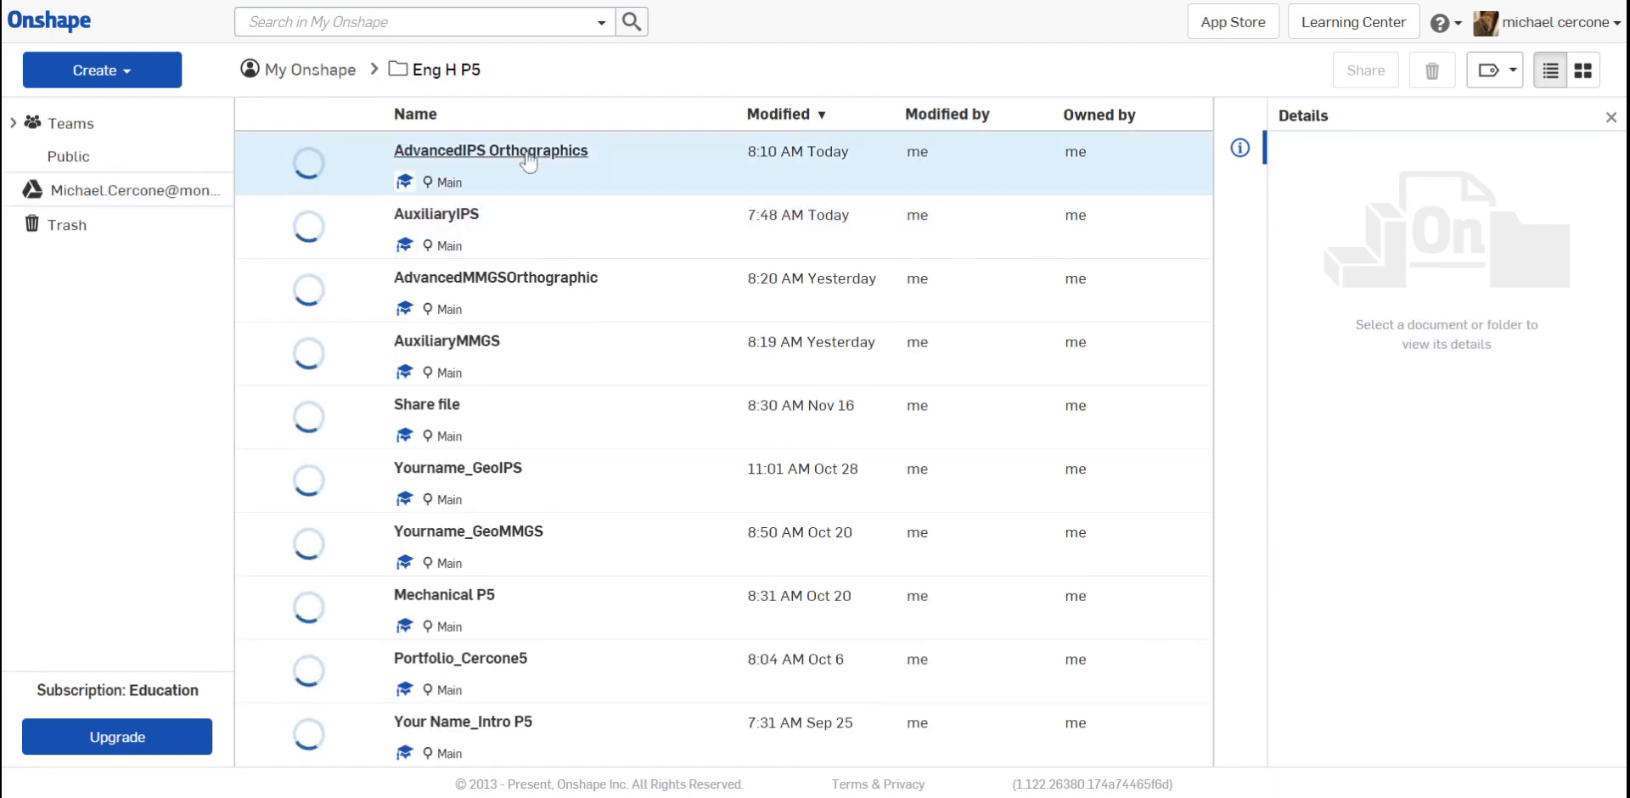
Step: Reopen the AdvancedIPS Orthographics document and paste the copied ADV Ortho MMGS drawing into it
click(526, 155)
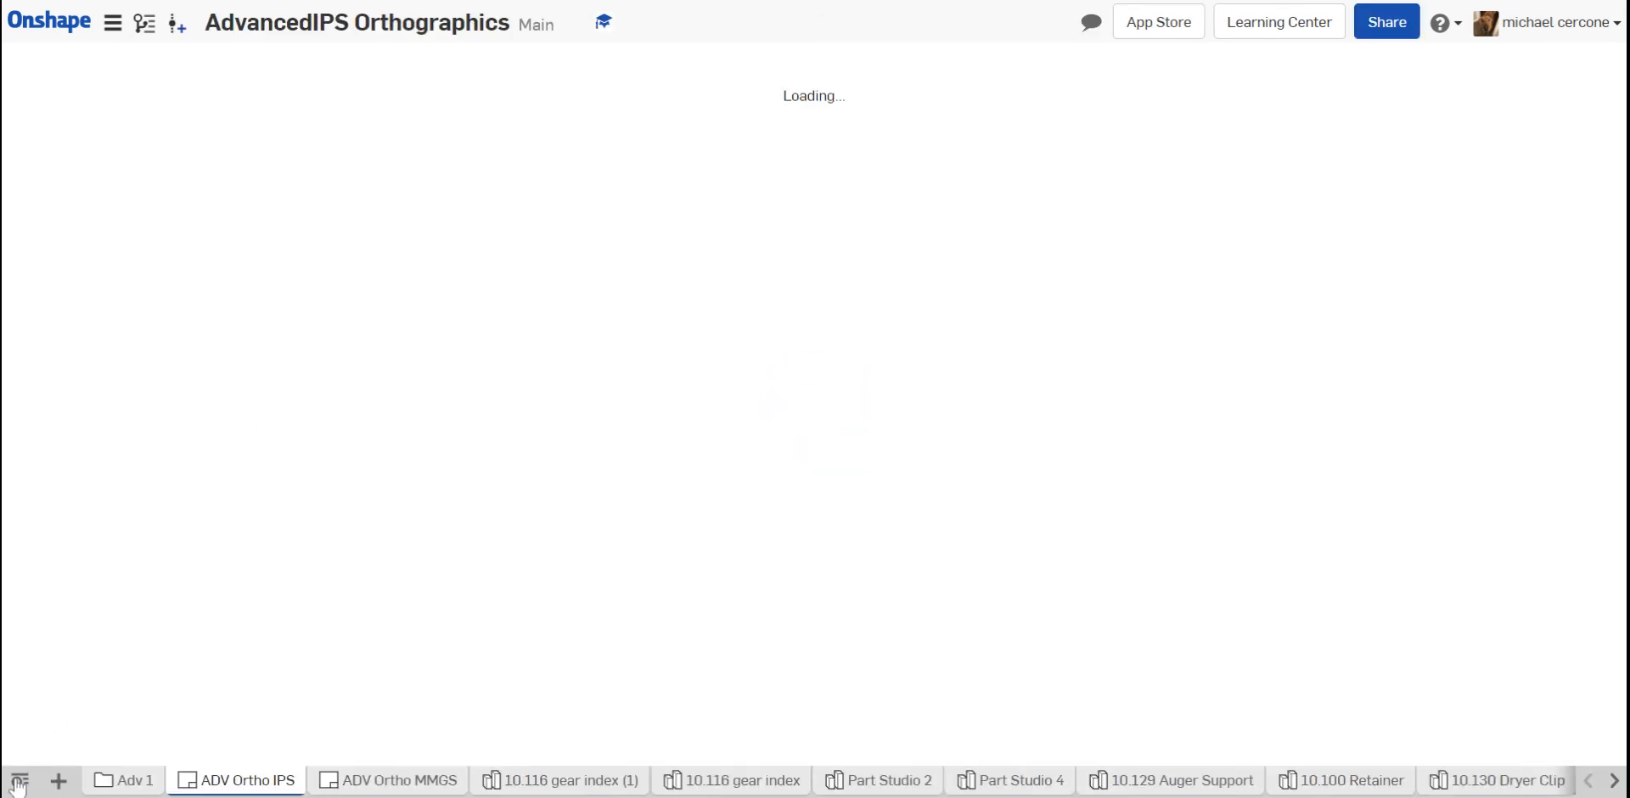
click(57, 783)
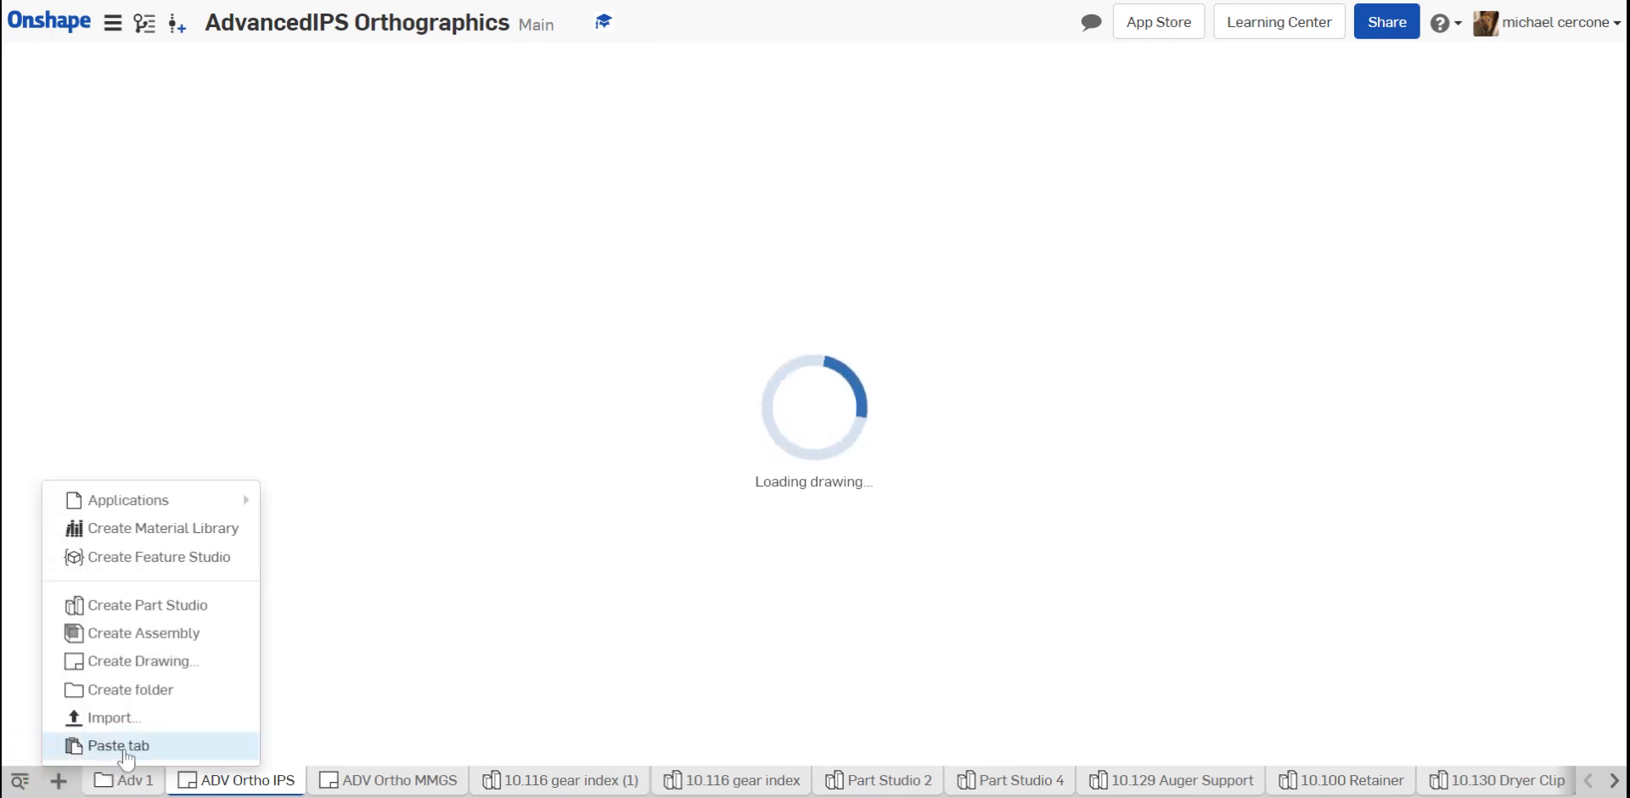